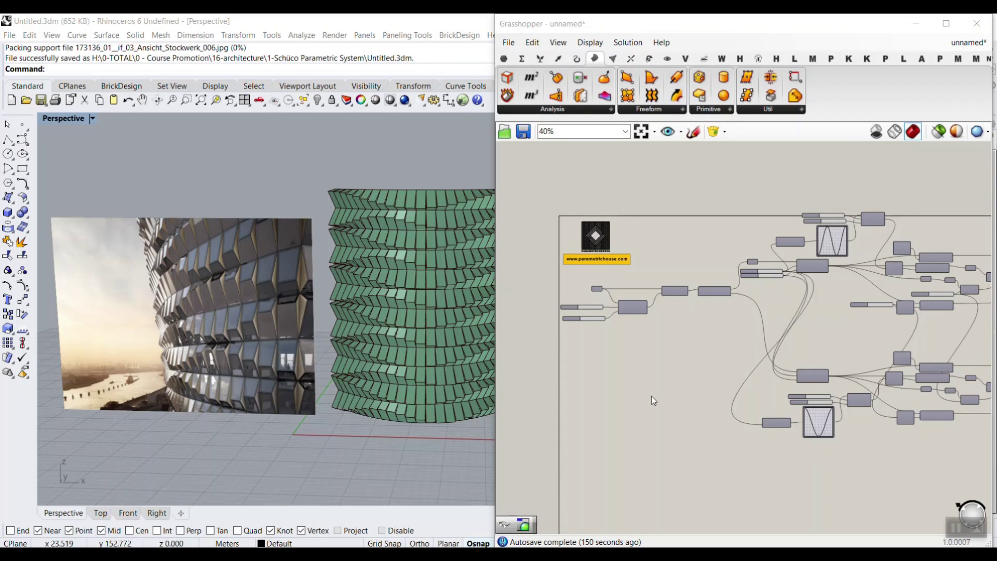
Step: Start a new blank Grasshopper definition
right_drag(323, 382, 270, 335)
scroll(242, 298, up, 4)
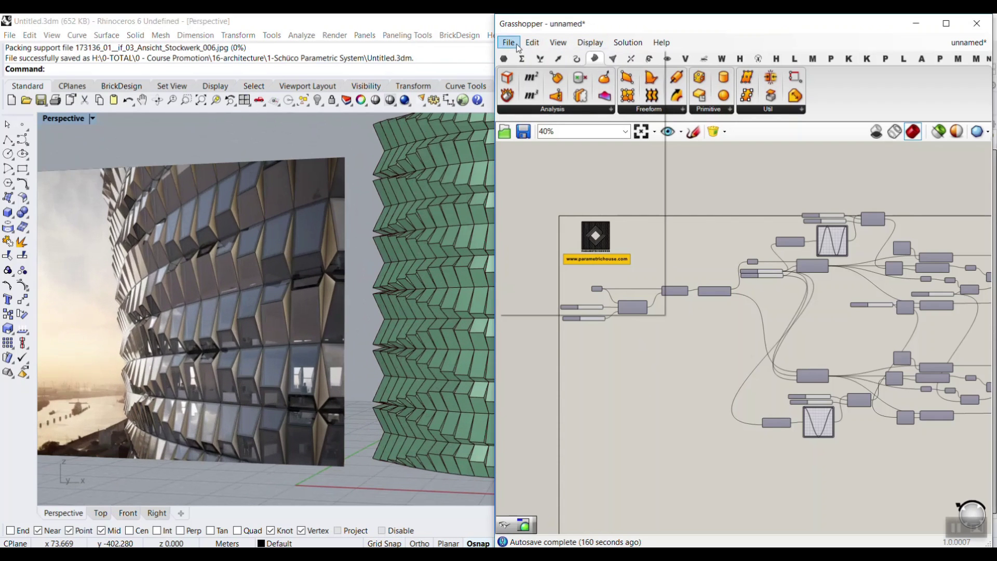
click(508, 42)
click(525, 56)
scroll(292, 260, down, 3)
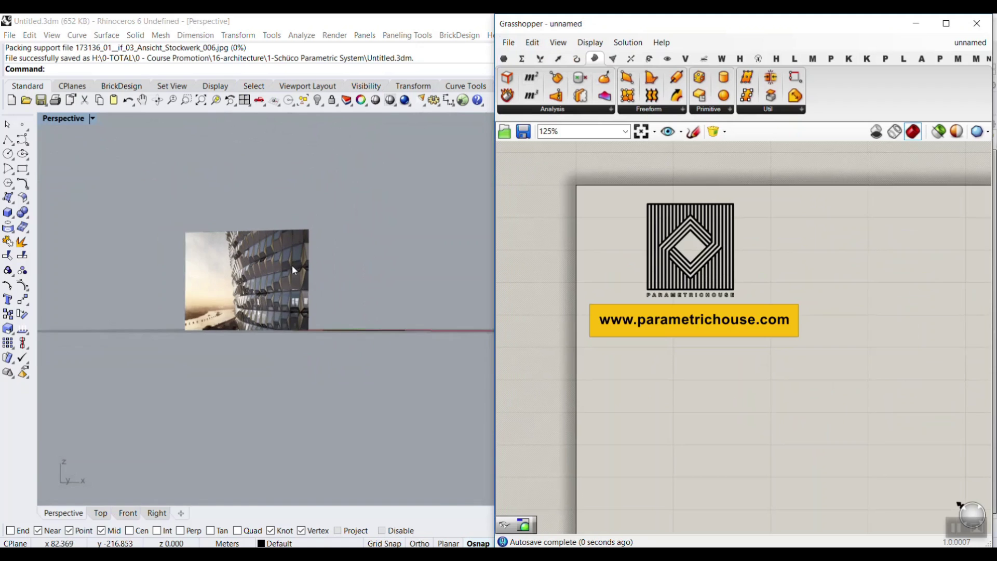
Step: Delete the existing curve near the origin from the Rhino model
scroll(347, 356, up, 4)
click(347, 357)
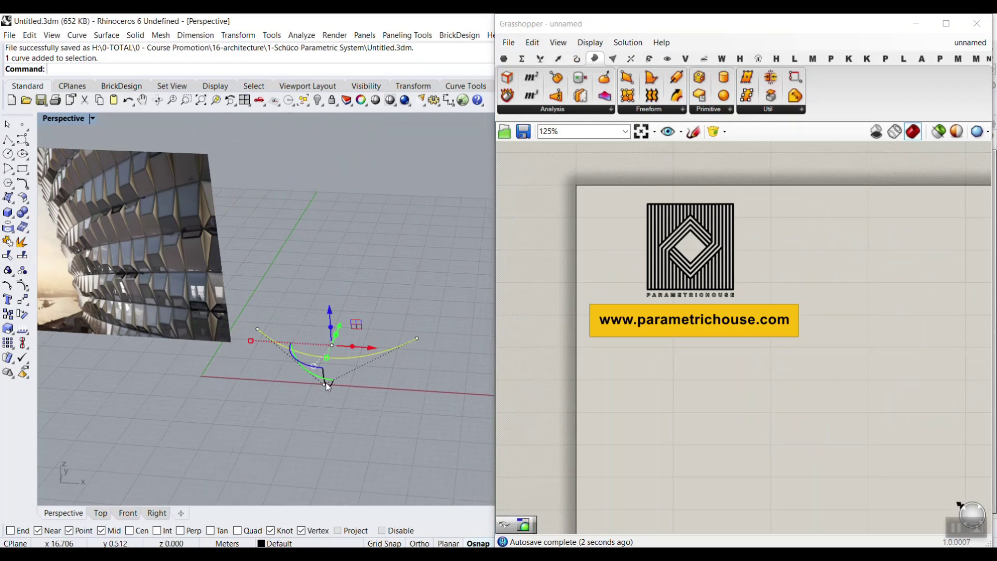
key(Delete)
scroll(360, 376, down, 3)
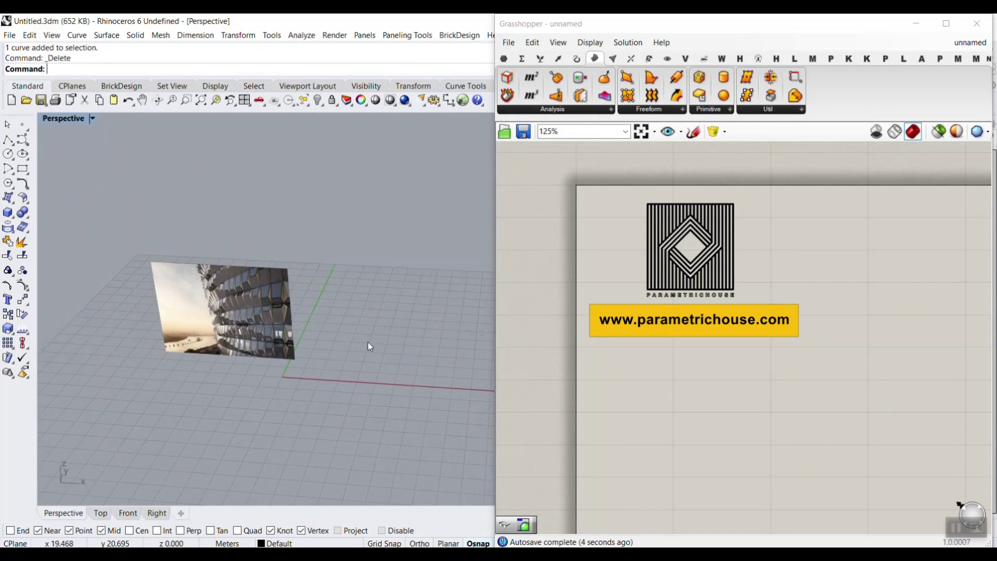
scroll(368, 342, up, 4)
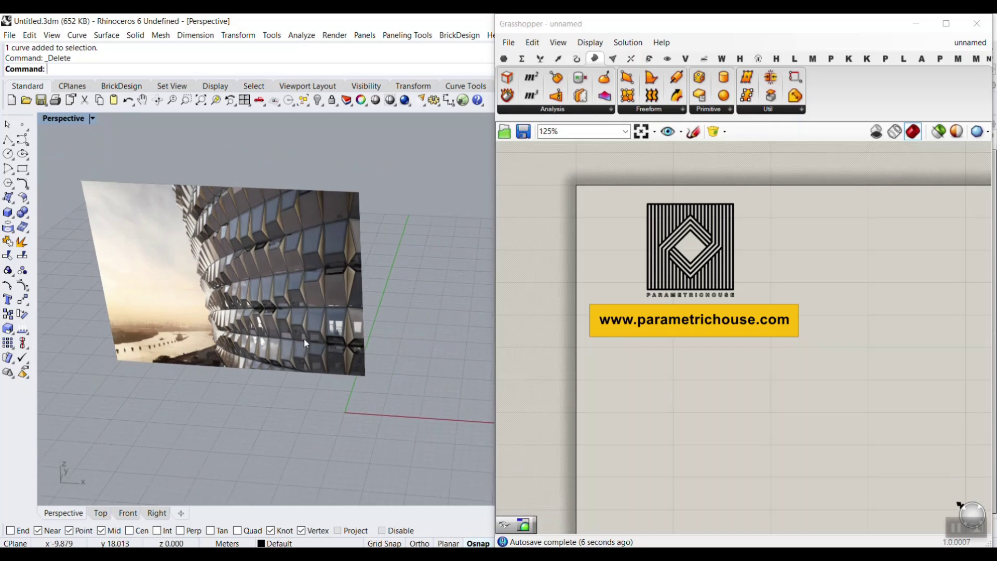
right_drag(306, 343, 247, 346)
Step: Draw an arched control point curve from three points on the ground plane beside the reference image
right_drag(705, 415, 615, 352)
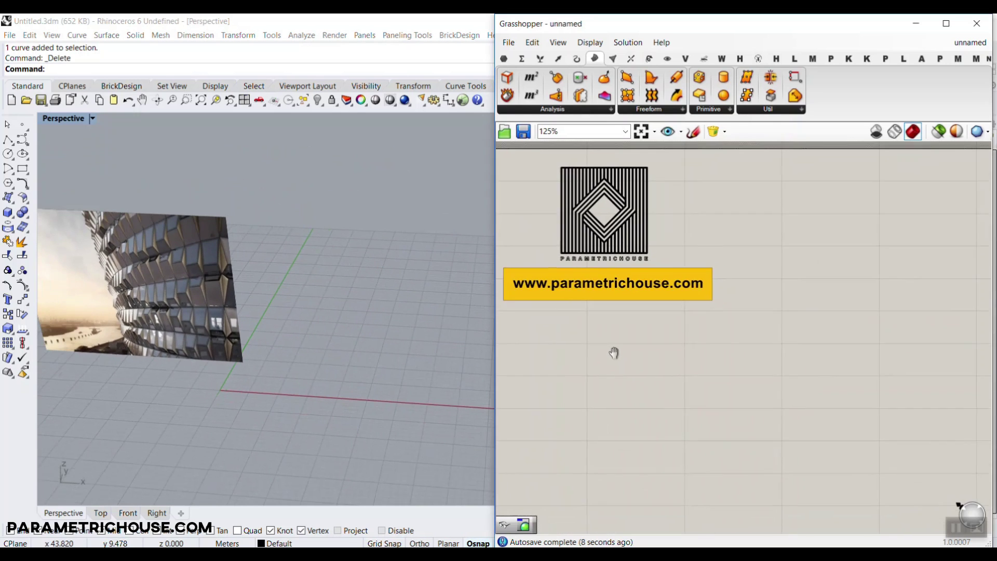
click(22, 139)
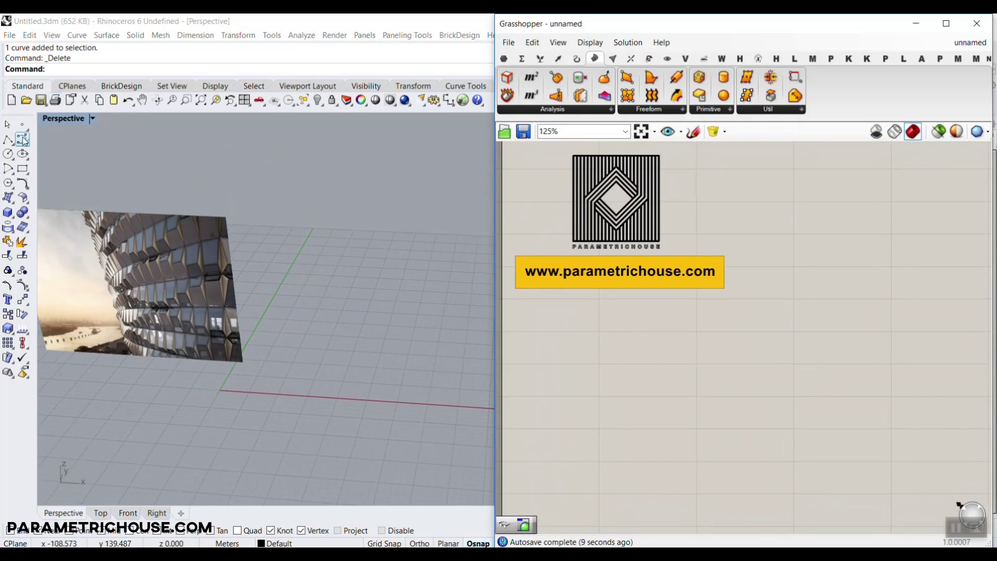
click(289, 358)
click(378, 431)
right_drag(444, 374, 225, 363)
click(419, 379)
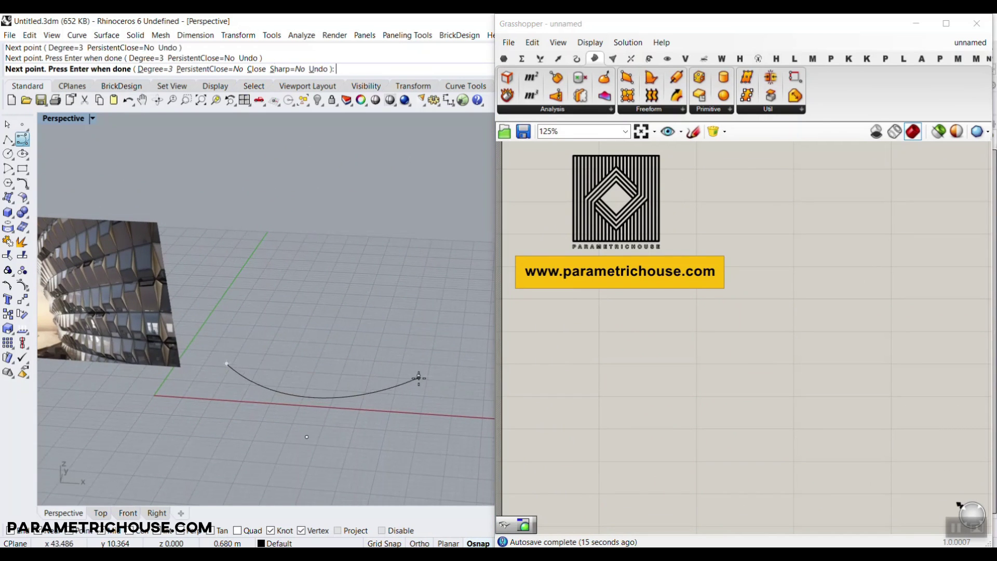
right_click(419, 379)
Step: Extrude the new curve vertically into a tall curved wall using the gumball
scroll(348, 391, down, 4)
click(336, 397)
right_drag(335, 394, 327, 365)
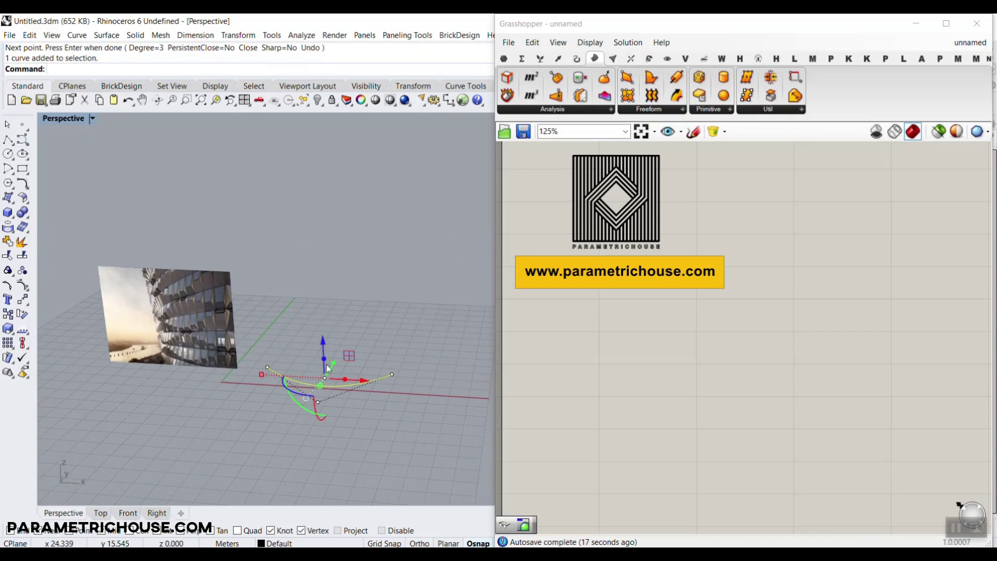
drag(326, 363, 345, 164)
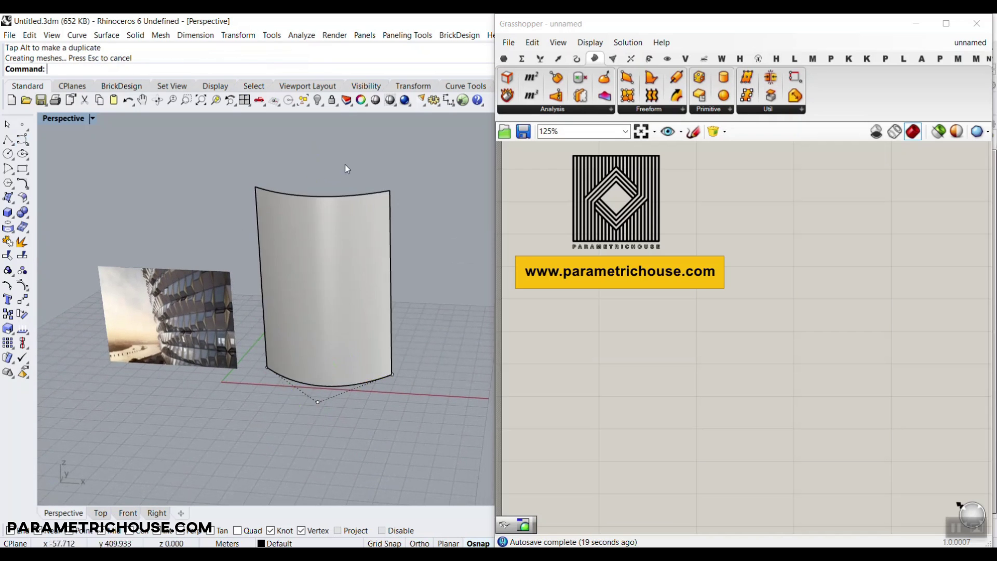
scroll(312, 270, up, 5)
scroll(263, 261, down, 5)
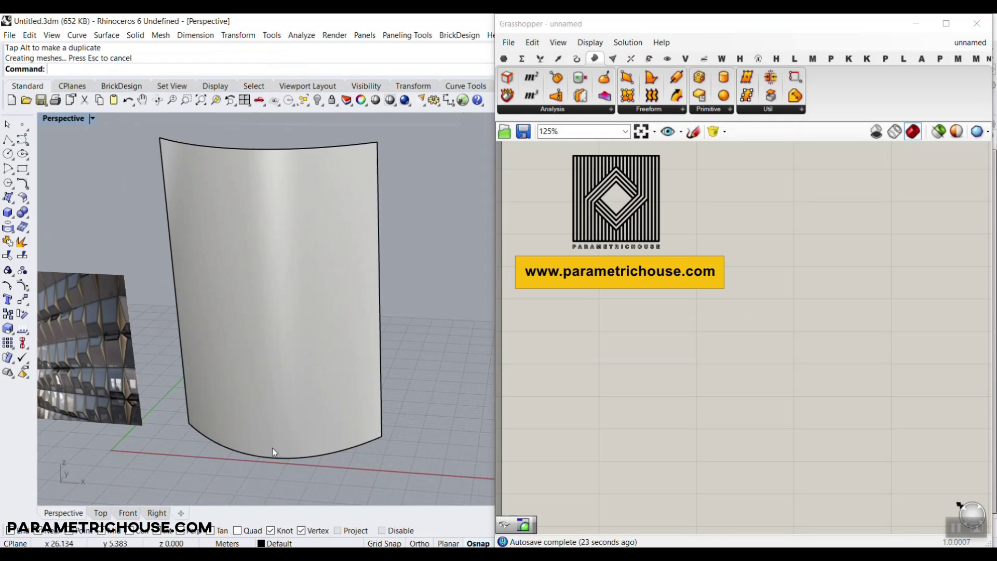
Step: Minimize Grasshopper and explode the curved extrusion into a plain surface
click(916, 23)
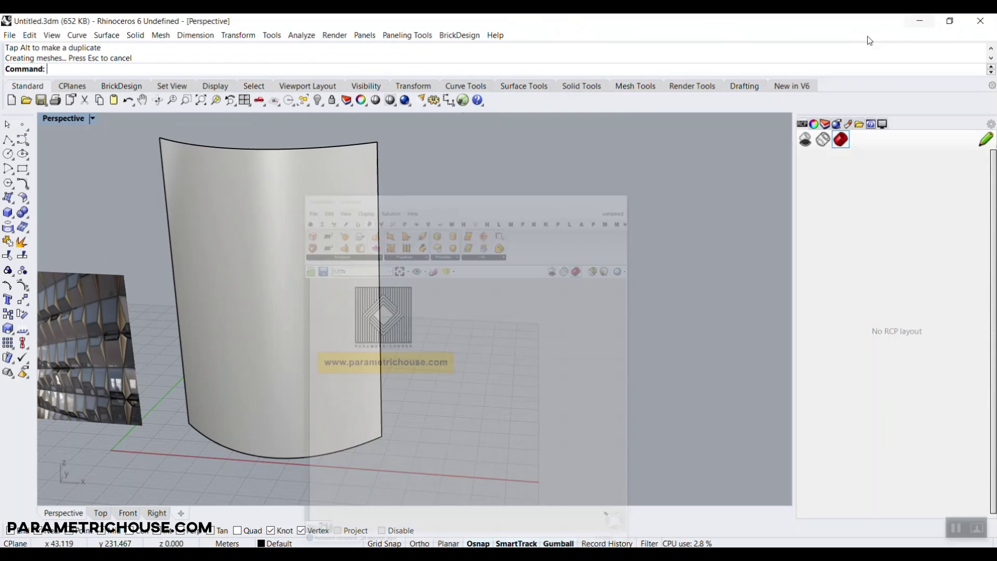
click(826, 125)
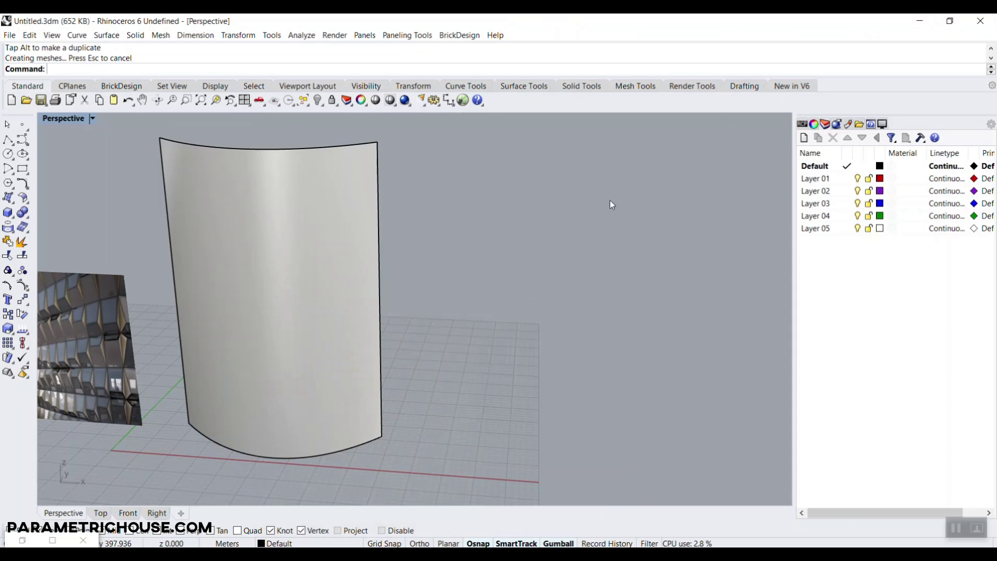
click(357, 224)
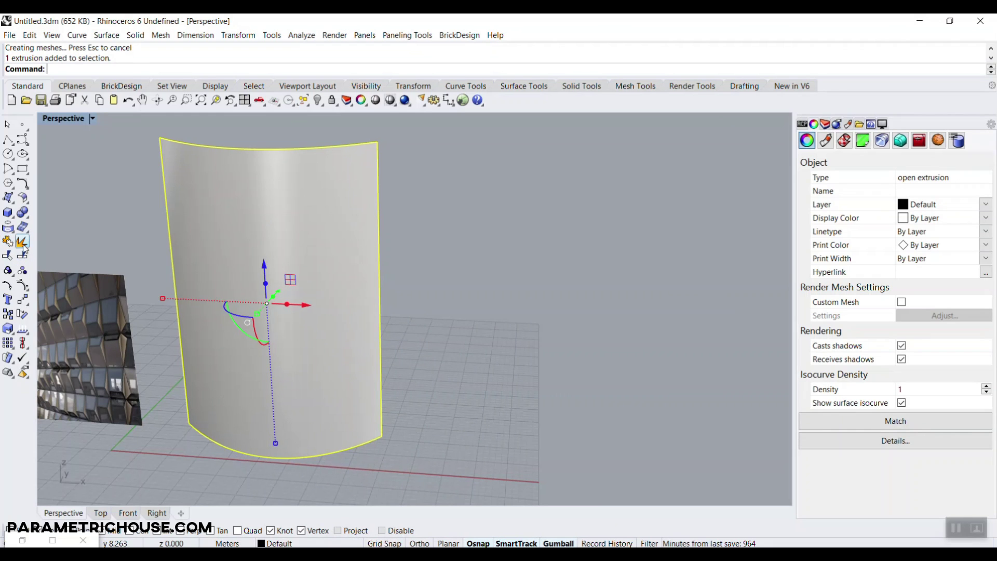
click(7, 256)
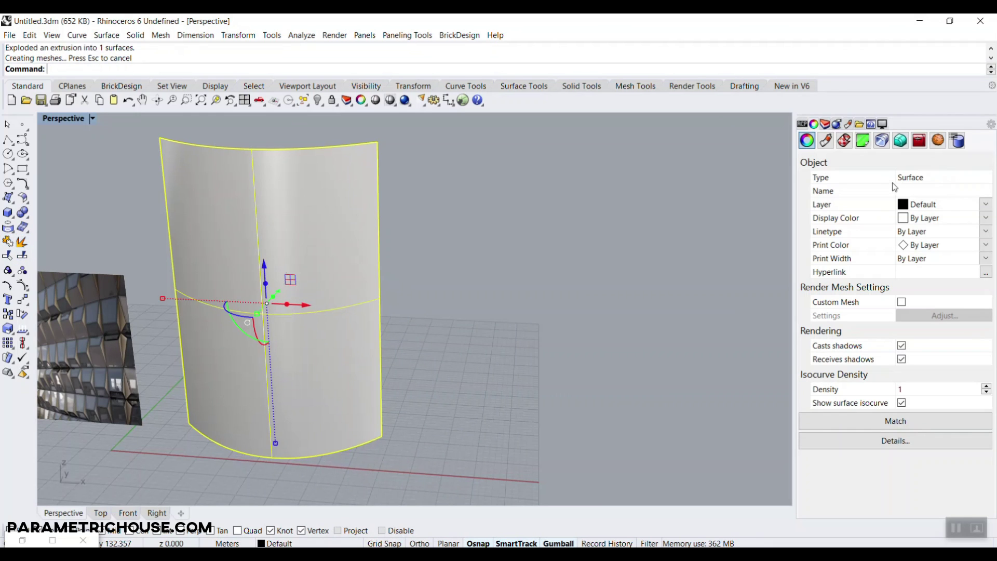
Step: Rebuild the curved surface with 30 points and degree 3 in both U and V, deleting the input
text(Rebuild)
key(Return)
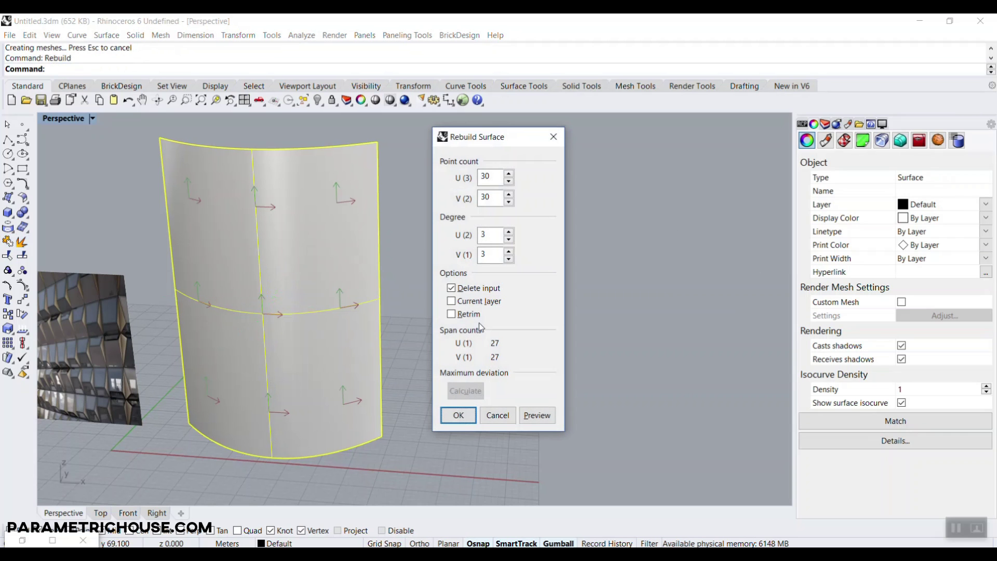
click(457, 414)
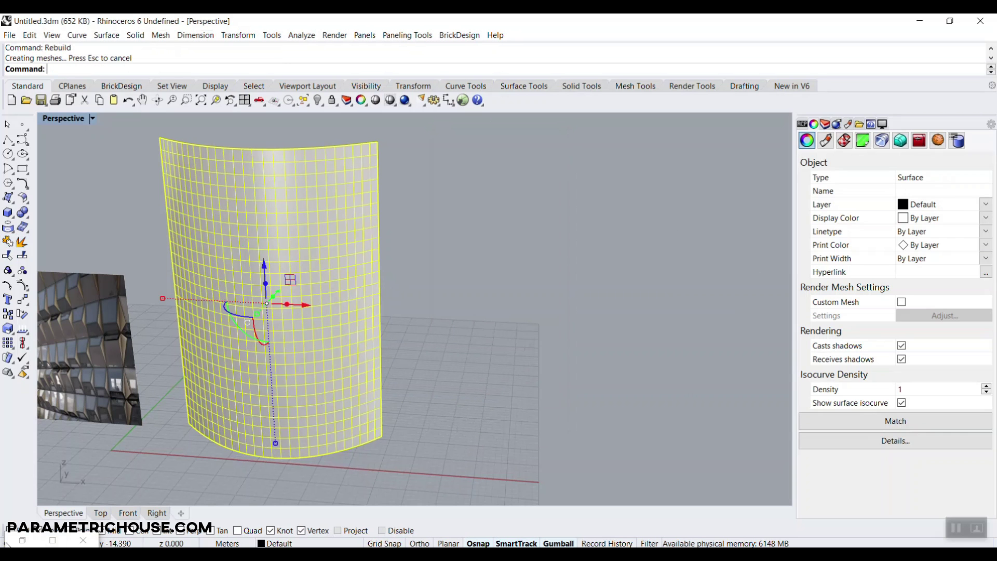
Step: Restore Grasshopper, place a Surface parameter on the canvas and add Bifocals to label components with their names
click(23, 540)
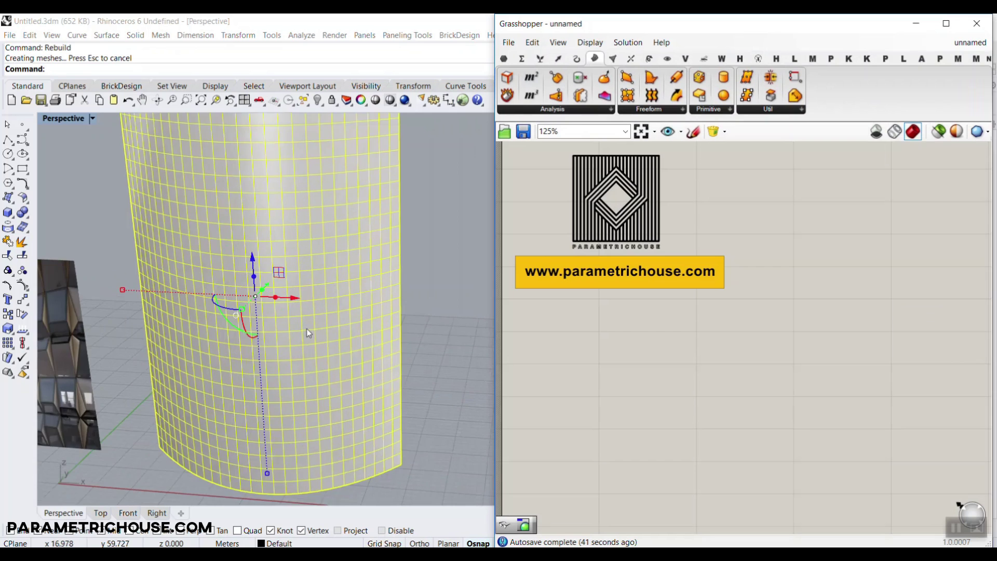
scroll(306, 329, down, 5)
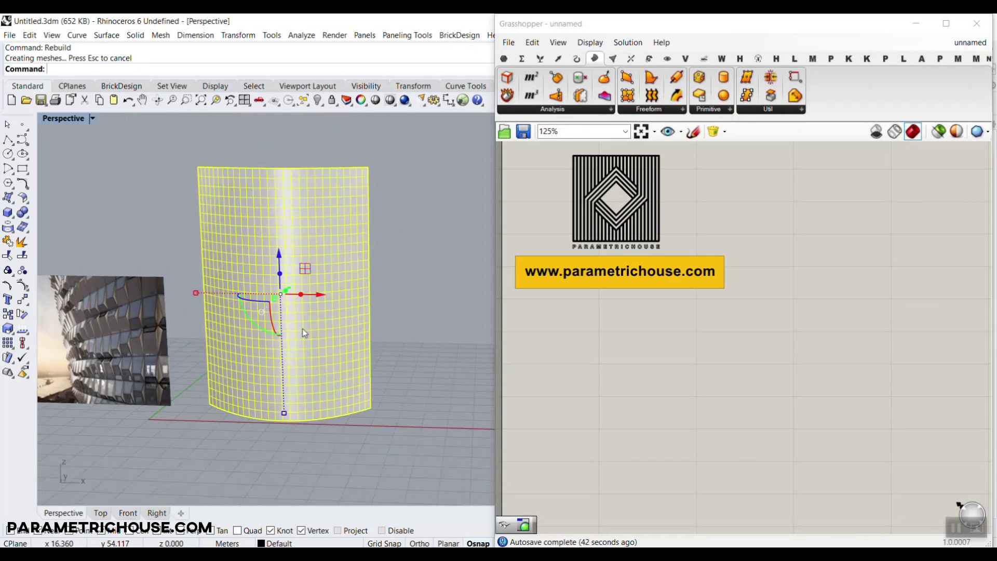
scroll(302, 328, up, 2)
click(504, 58)
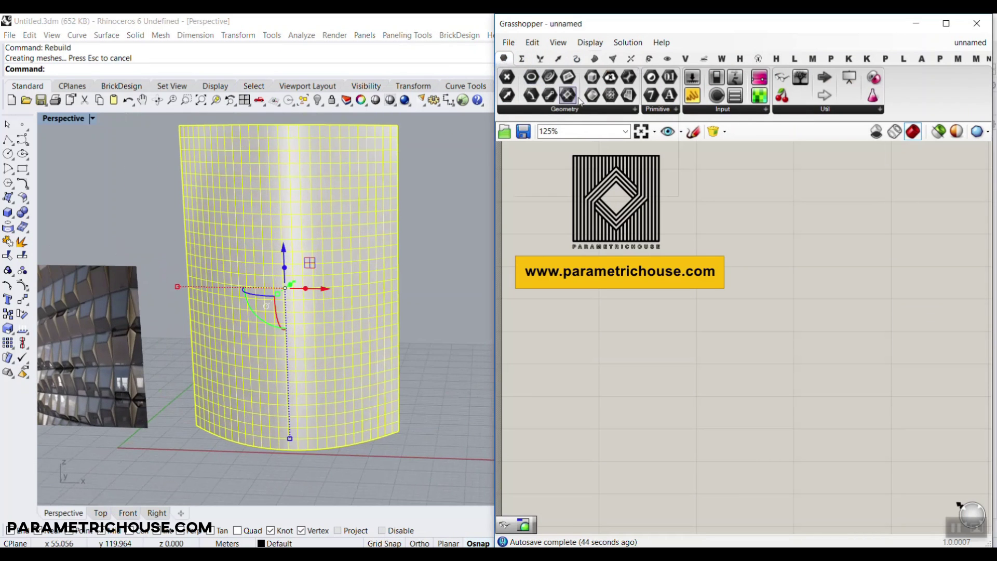
click(627, 96)
click(834, 355)
right_drag(816, 353, 651, 351)
scroll(654, 352, up, 2)
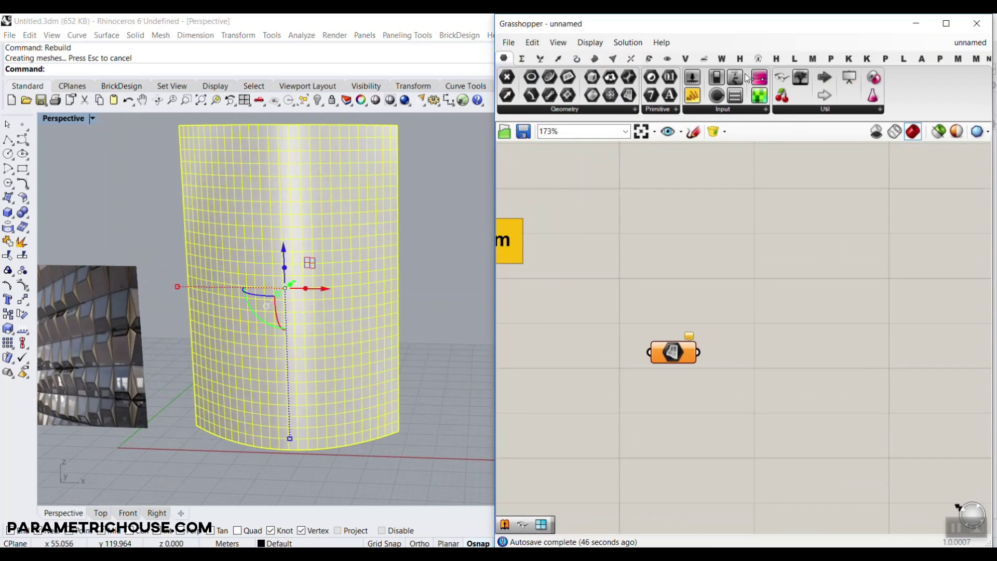
click(778, 81)
scroll(860, 243, down, 3)
click(660, 190)
right_drag(771, 310, 678, 281)
scroll(678, 281, up, 3)
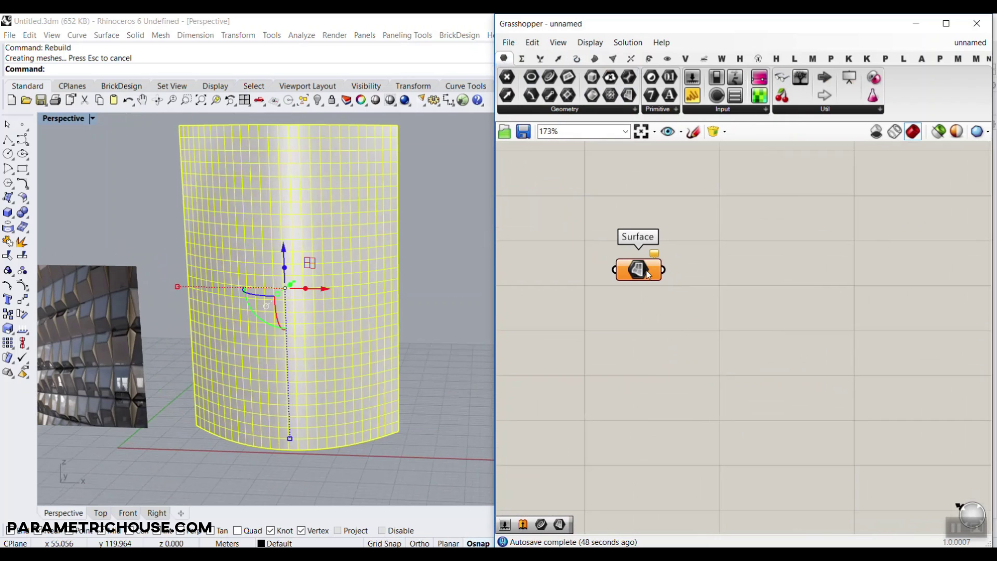
Step: Reference the rebuilt Rhino surface in the Surface parameter and hide the original in Rhino
right_click(649, 275)
click(685, 437)
click(318, 100)
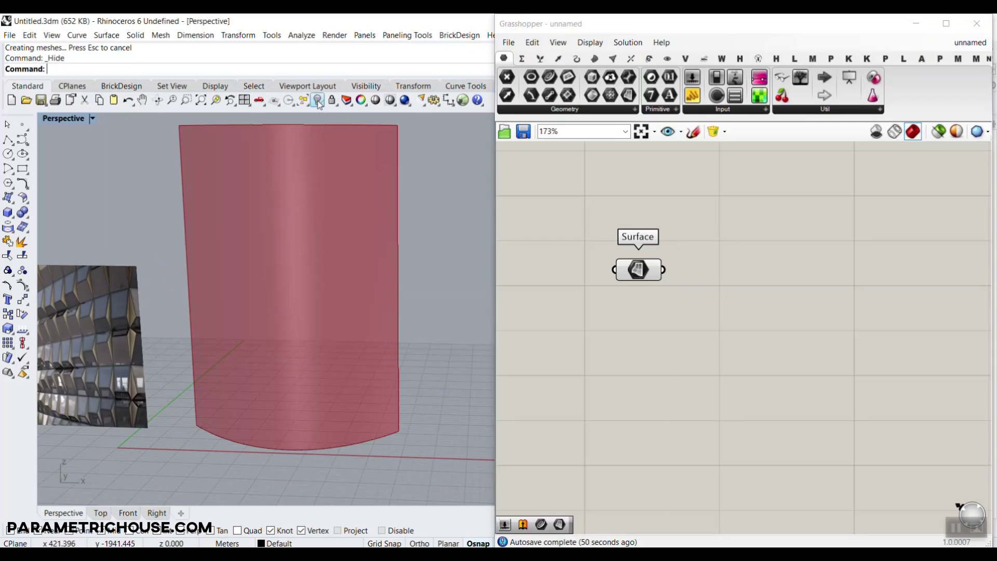
Step: Examine how the facade panels in the reference photo are arranged above and below the horizontal floor lines
scroll(453, 230, down, 7)
right_drag(306, 266, 298, 295)
scroll(264, 309, up, 9)
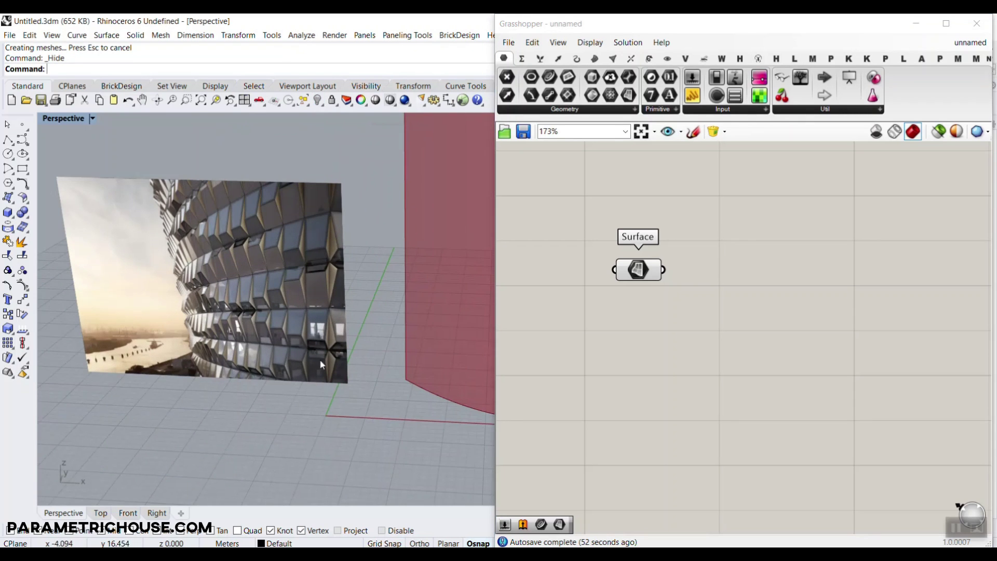
scroll(322, 365, up, 3)
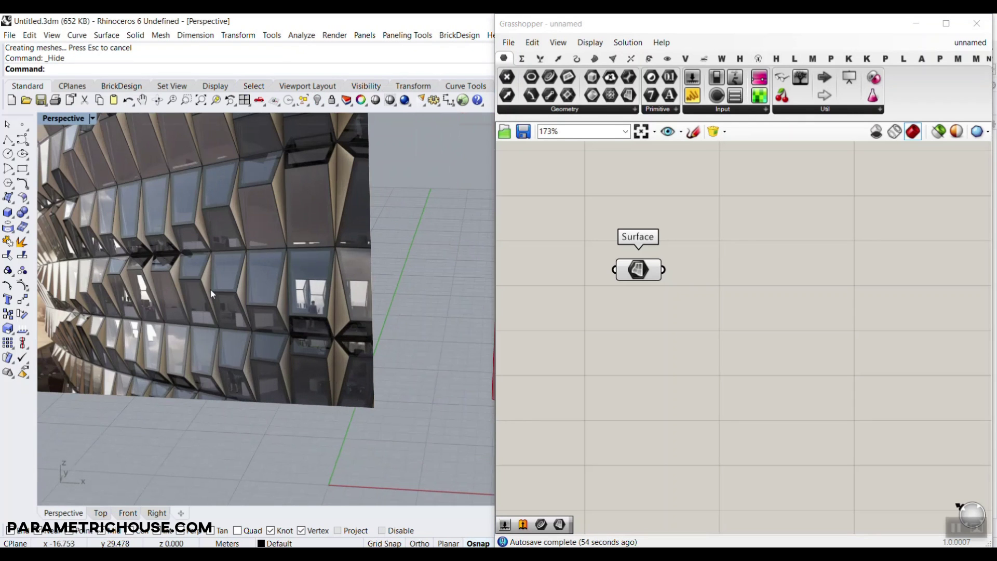
scroll(211, 294, down, 2)
scroll(132, 238, up, 3)
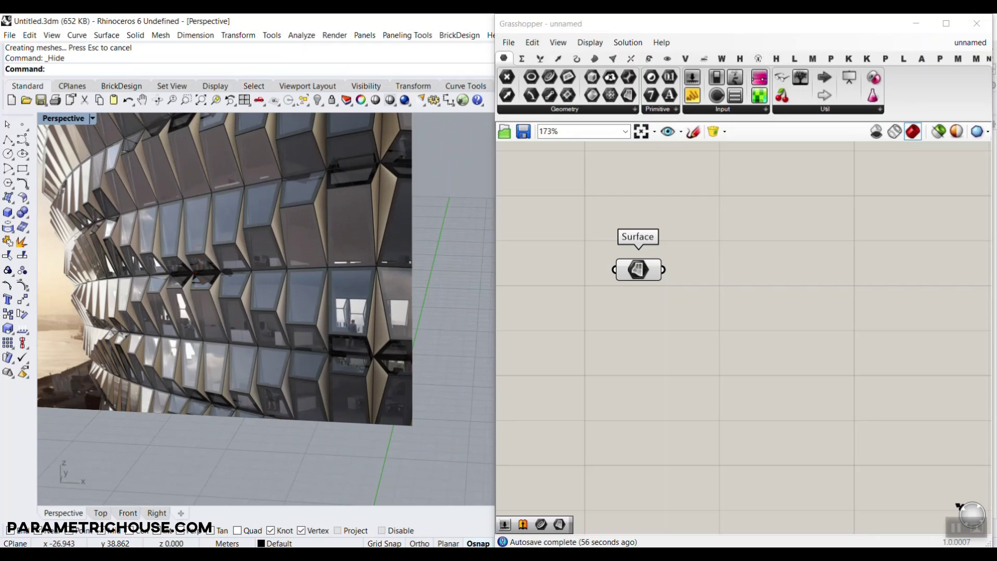
drag(383, 267, 357, 267)
drag(341, 269, 315, 271)
drag(292, 271, 202, 280)
drag(180, 282, 154, 284)
drag(133, 283, 127, 283)
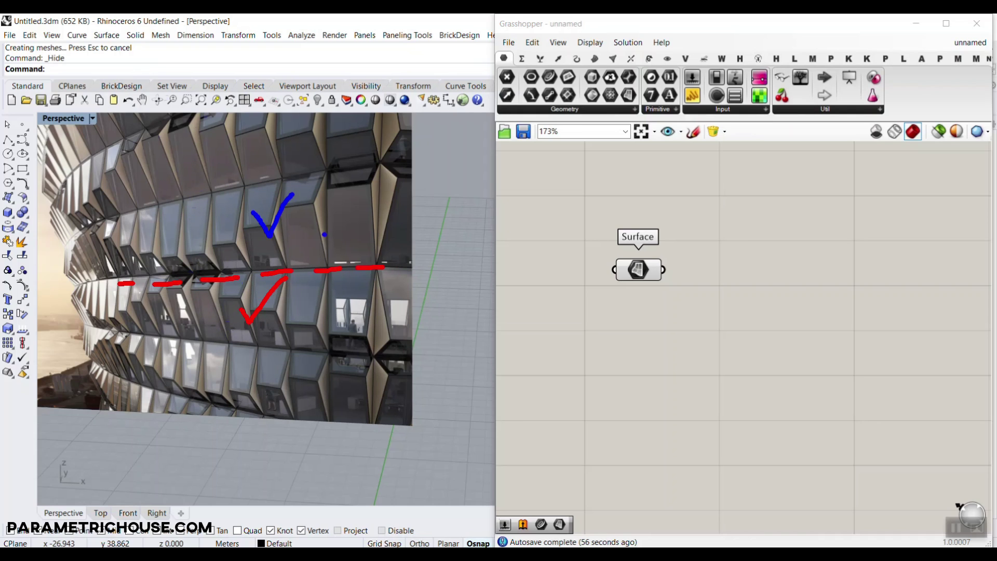
drag(414, 158, 299, 161)
drag(395, 307, 436, 268)
drag(403, 210, 436, 194)
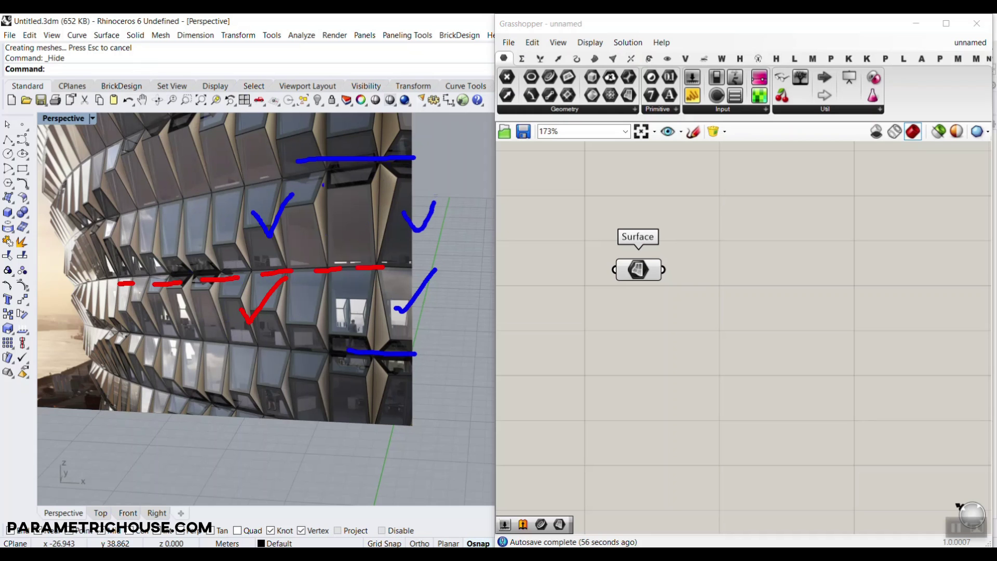
key(Escape)
scroll(218, 268, down, 11)
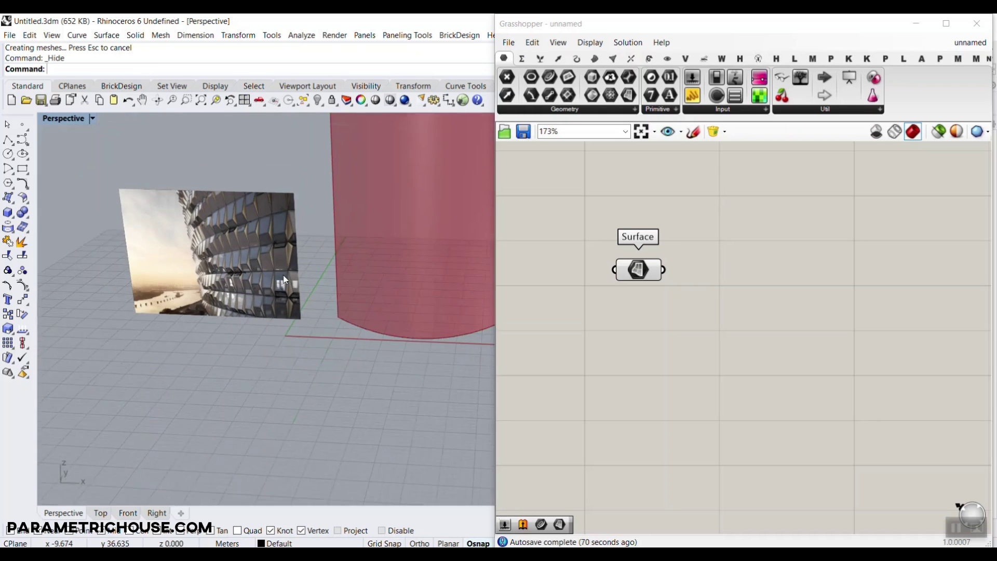
right_drag(276, 268, 239, 280)
Step: Place an Isotrim component right of the Surface parameter and connect the parameter to its Surface input
right_drag(743, 300, 688, 326)
scroll(692, 322, up, 2)
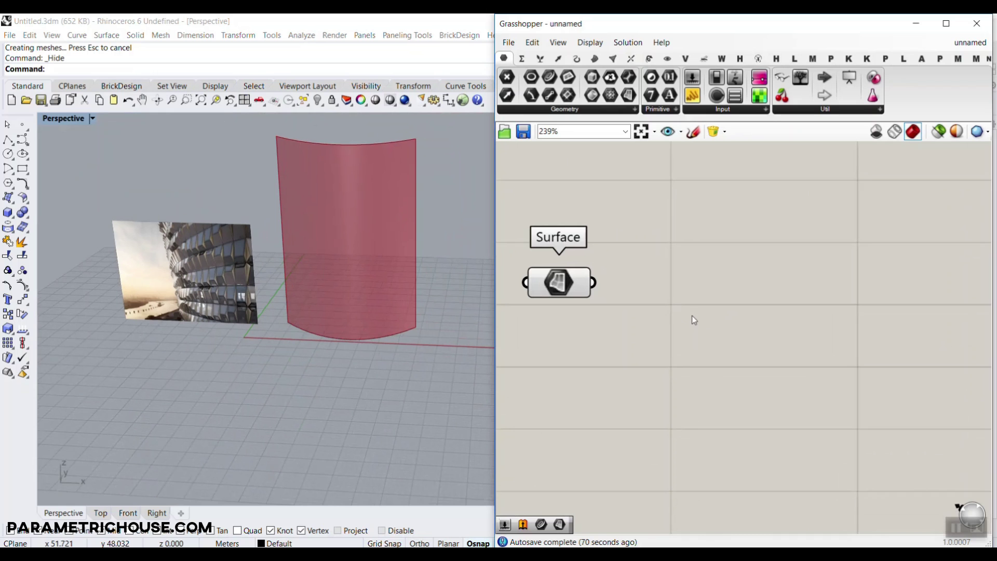
click(596, 59)
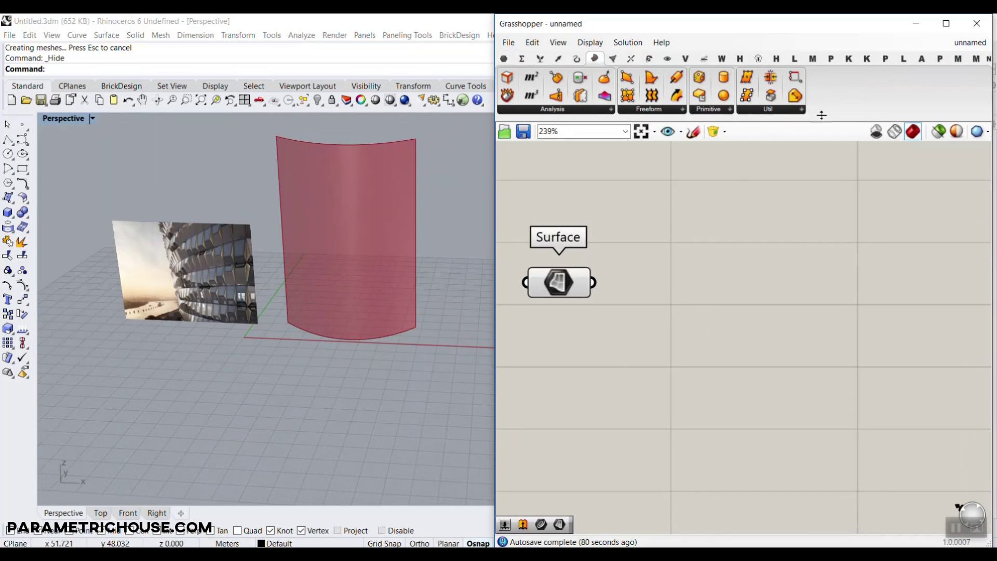
click(789, 111)
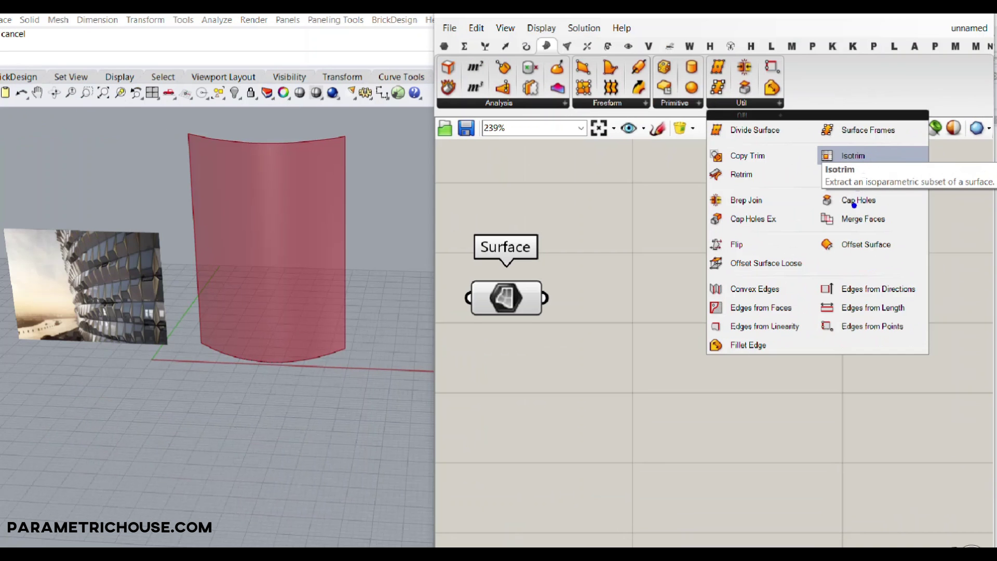
mouse_move(854, 204)
mouse_down()
mouse_move(922, 77)
mouse_move(910, 109)
mouse_up()
key(Escape)
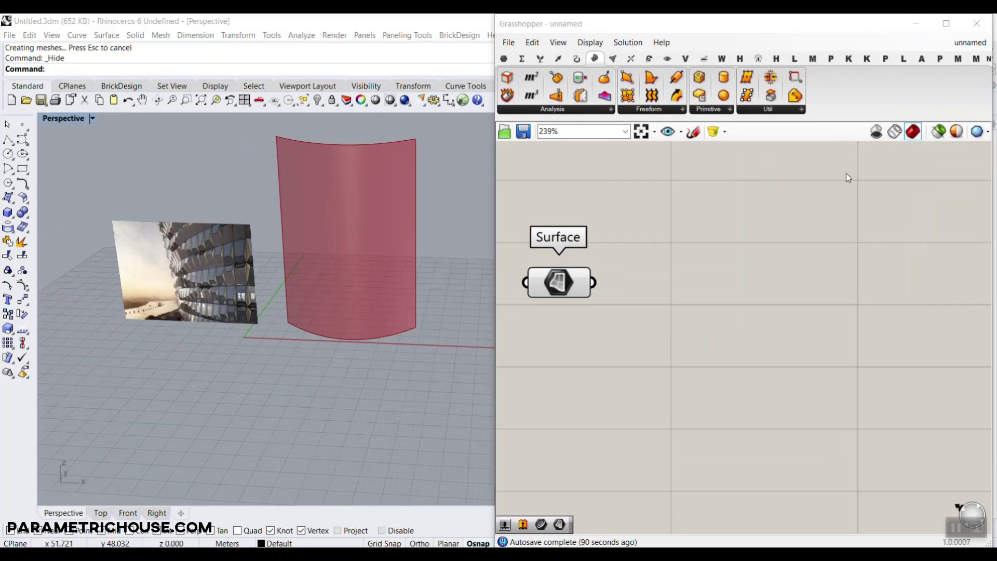
click(773, 110)
drag(844, 156, 723, 332)
scroll(602, 283, up, 2)
drag(602, 283, 659, 326)
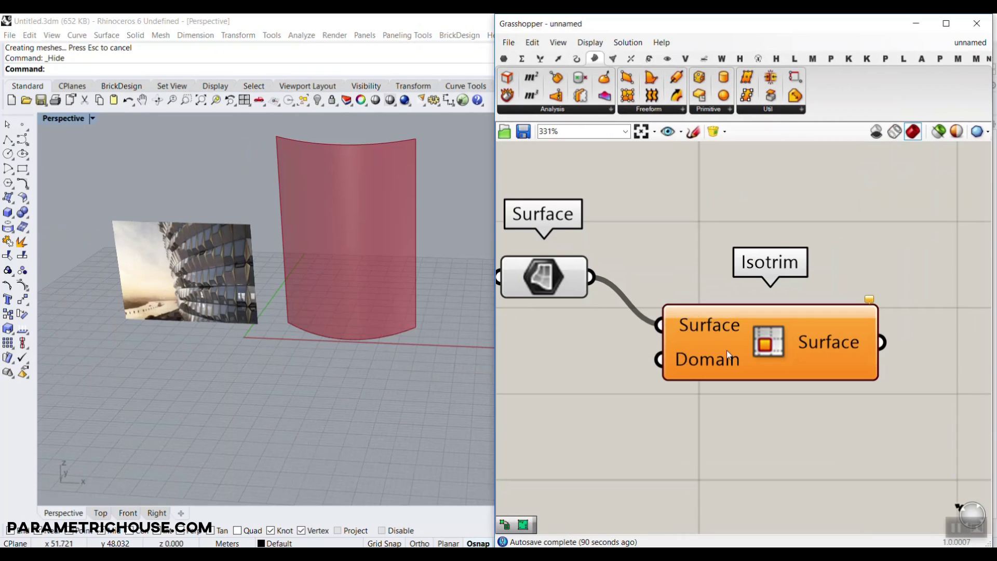
drag(727, 350, 815, 326)
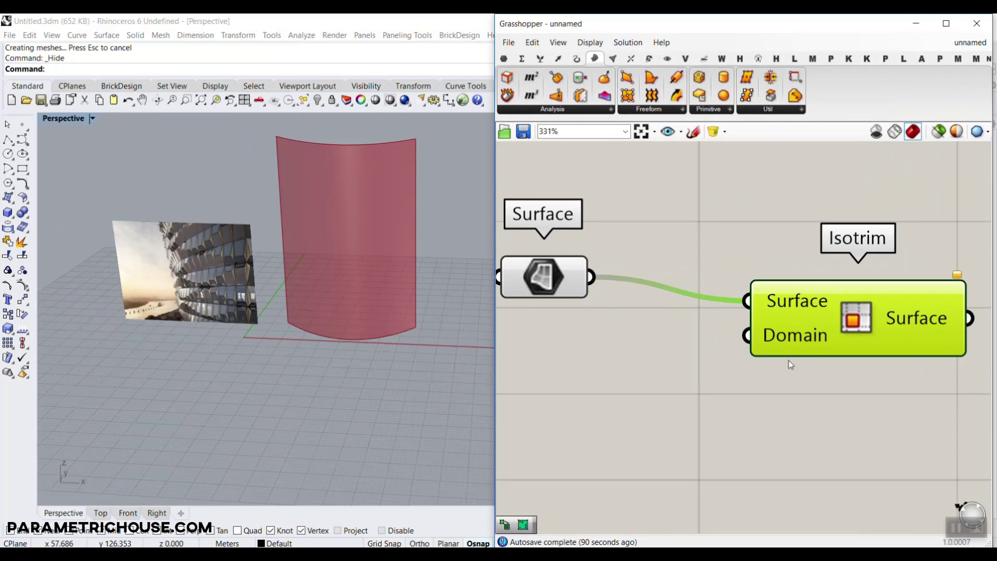
Step: Place a Divide Domain² component below the Surface parameter and connect the parameter to its Domain input
scroll(768, 349, down, 2)
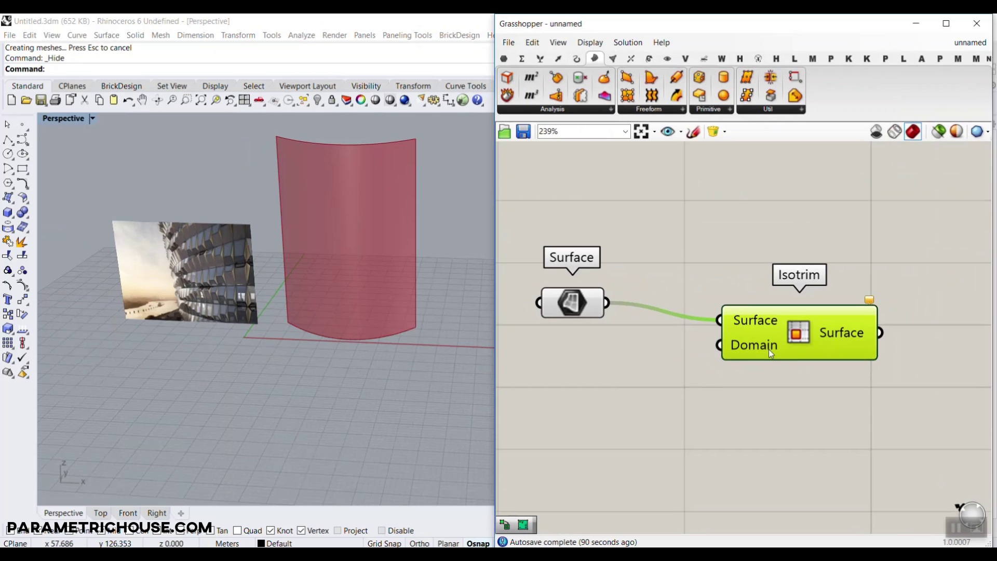
double_click(643, 373)
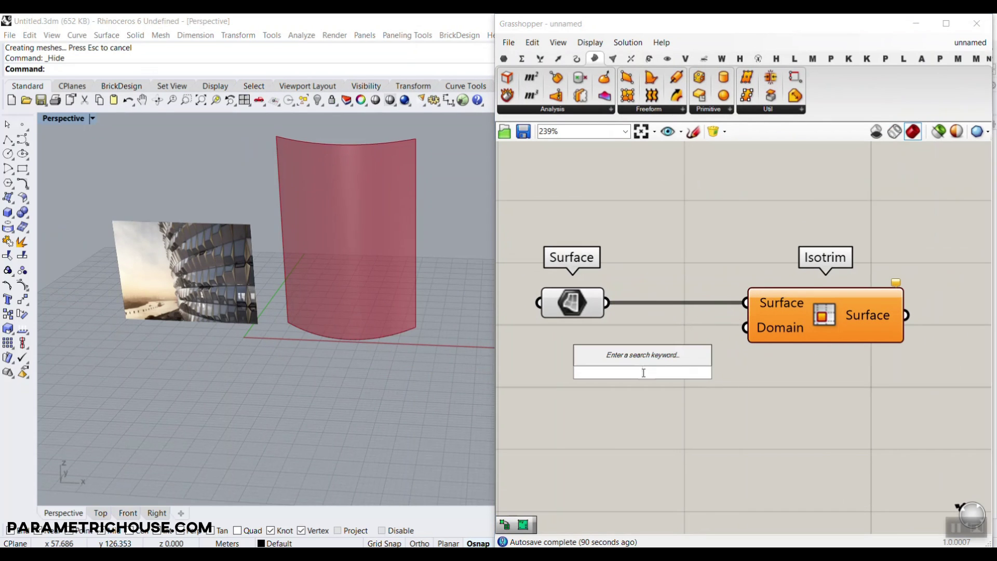
text(divi)
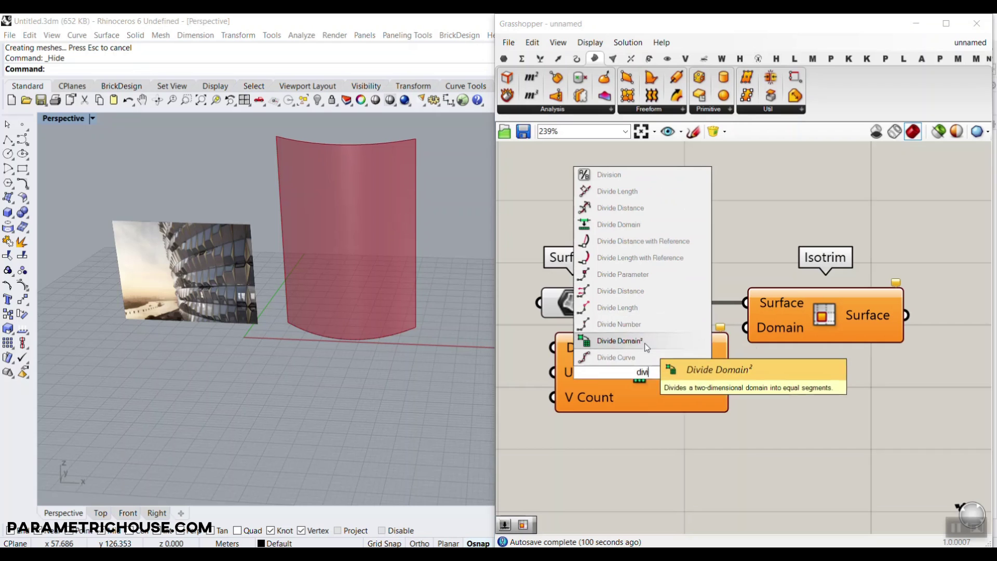
click(644, 343)
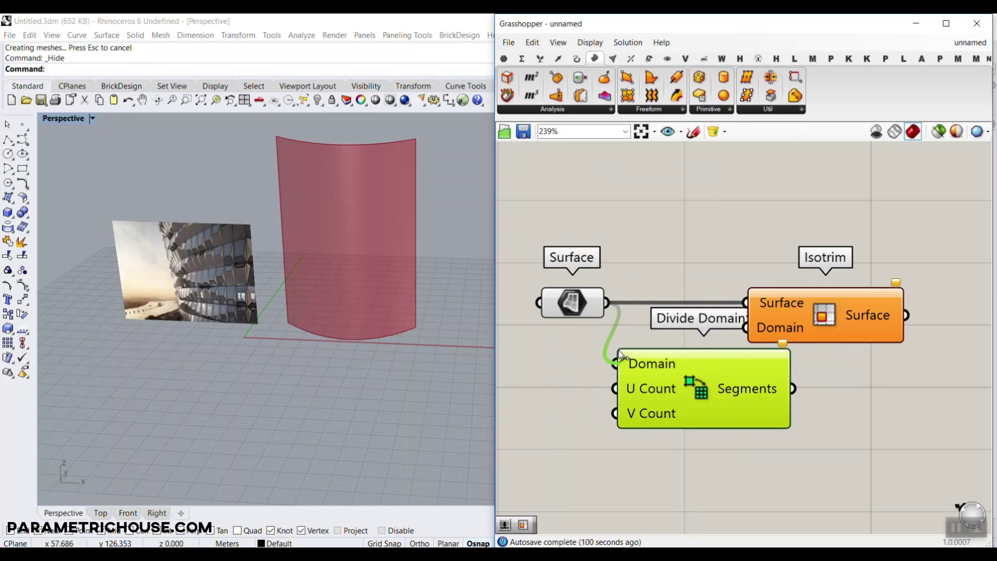
scroll(592, 345, up, 3)
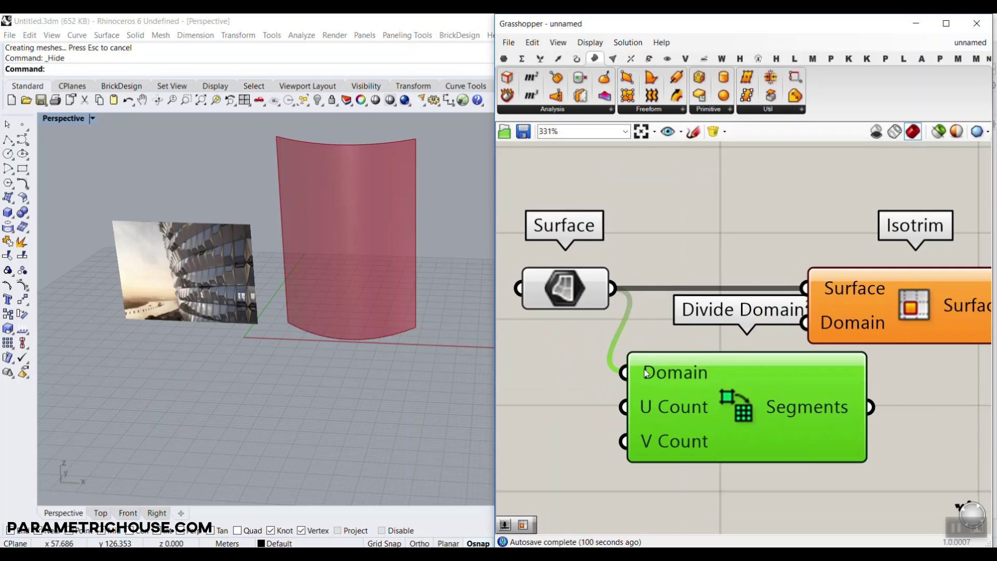
right_drag(645, 369, 697, 282)
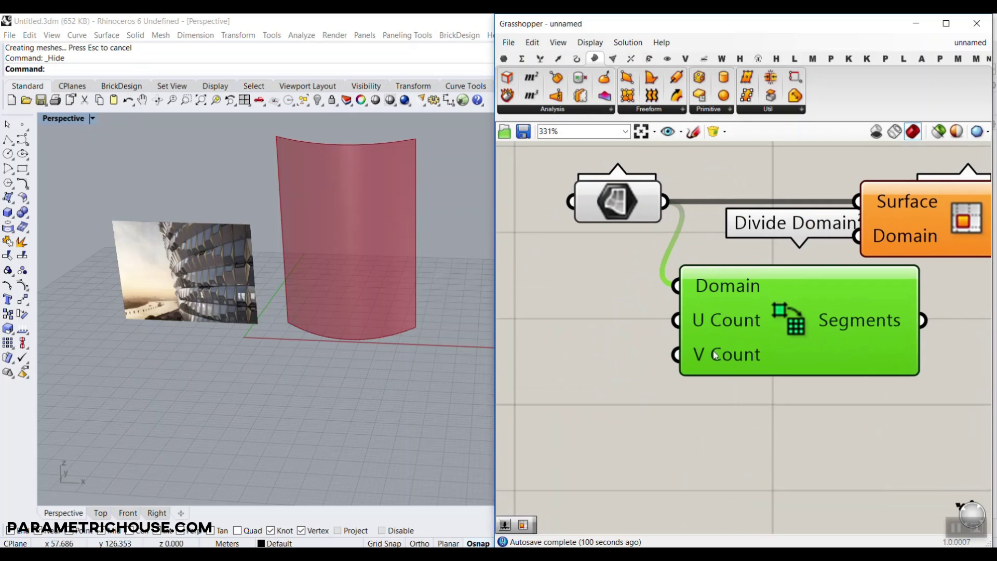
right_drag(715, 318, 614, 336)
Step: Move Isotrim farther right and connect Divide Domain²'s Segments output to its Domain input
scroll(645, 322, down, 3)
drag(789, 257, 917, 240)
click(855, 347)
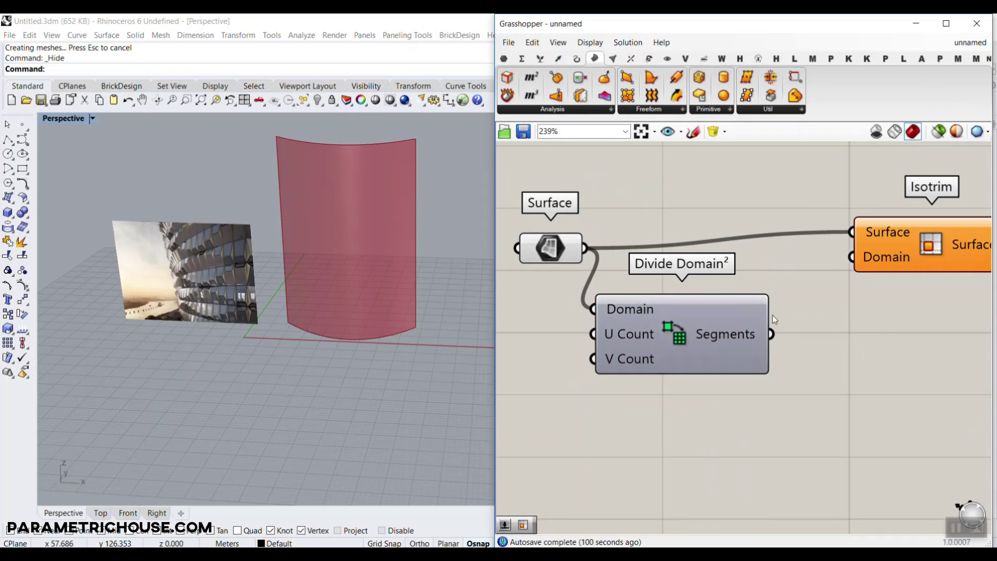
drag(771, 334, 910, 269)
Step: Add a number slider set to 1, connect it to Divide Domain²'s U Count and turn off the Surface parameter's preview
right_drag(509, 321, 700, 300)
double_click(701, 300)
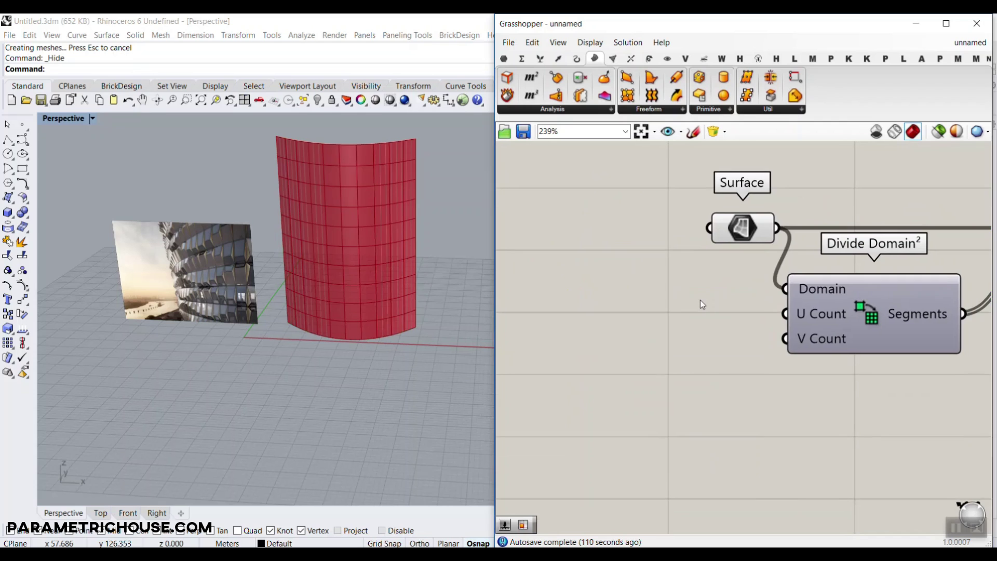
text(1)
key(Return)
drag(771, 300, 630, 309)
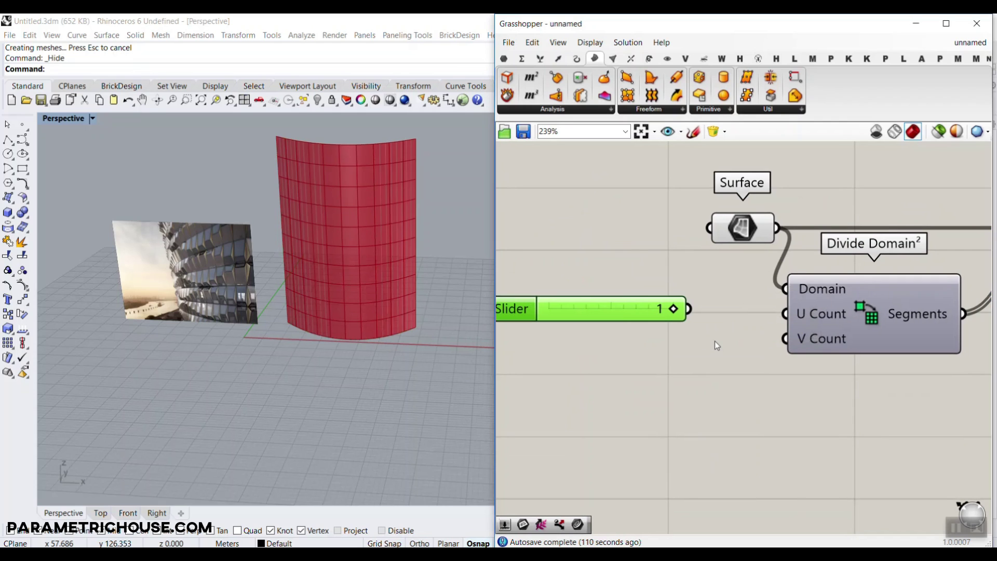
drag(709, 310, 785, 314)
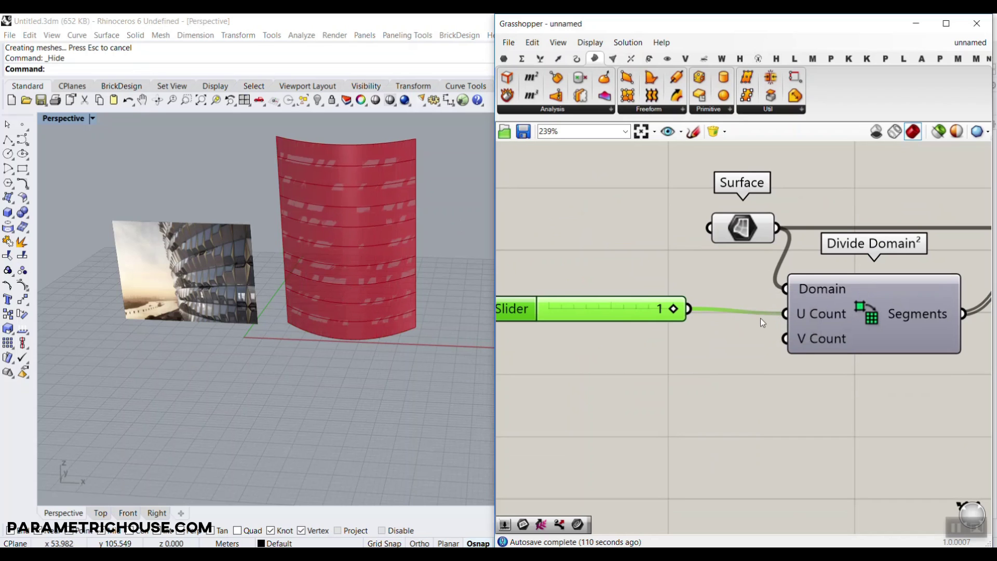
ctrl+shift+drag(696, 314, 784, 339)
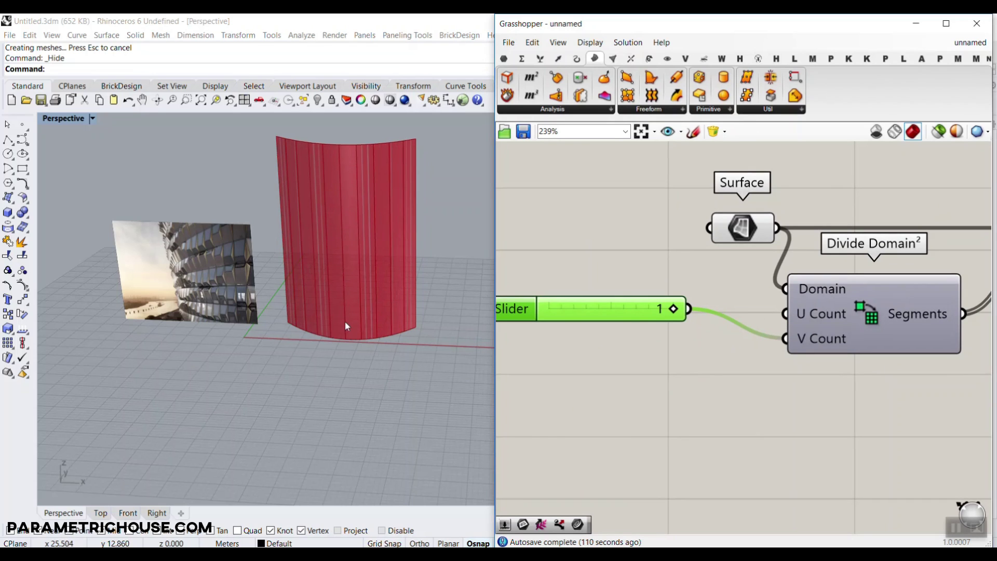
ctrl+shift+drag(704, 310, 785, 314)
right_click(743, 225)
click(771, 245)
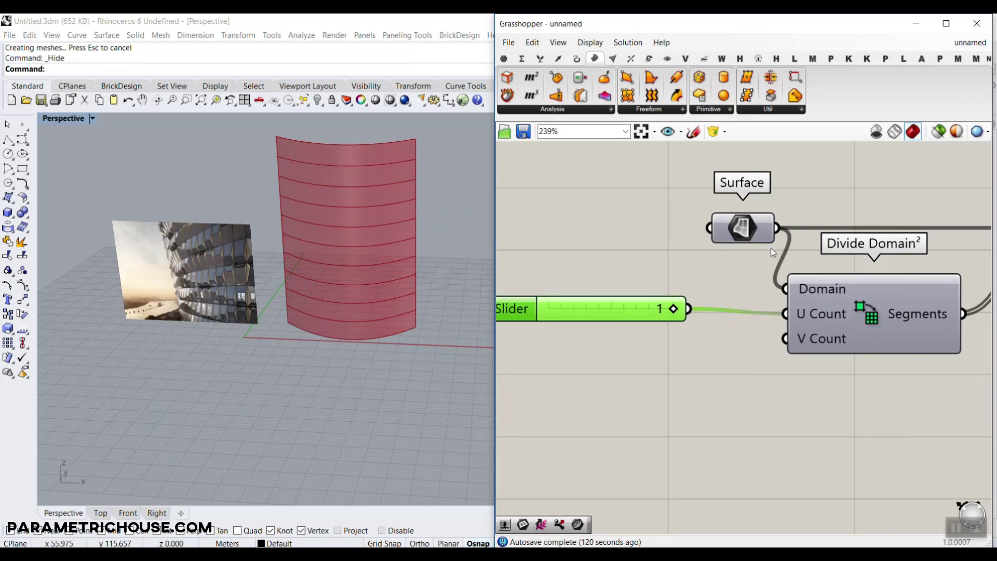
Step: Add a number slider set to 12, connect it to V Count and set its rounding to even numbers
double_click(589, 369)
text(12)
key(Return)
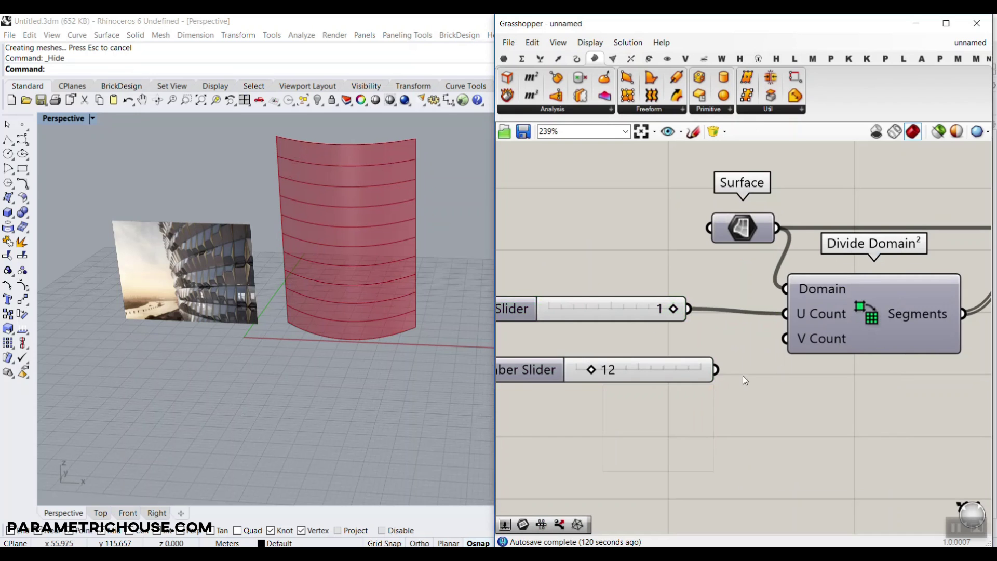
drag(717, 370, 785, 338)
double_click(558, 372)
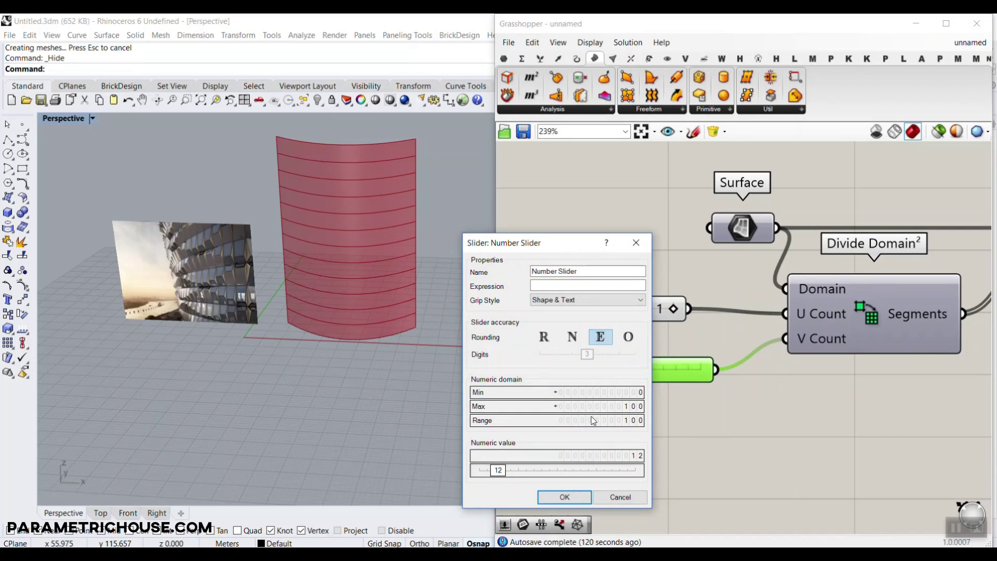
click(565, 497)
Step: Examine how the horizontal strips pair up along the facade surface's edge, starting from the base
scroll(410, 315, up, 3)
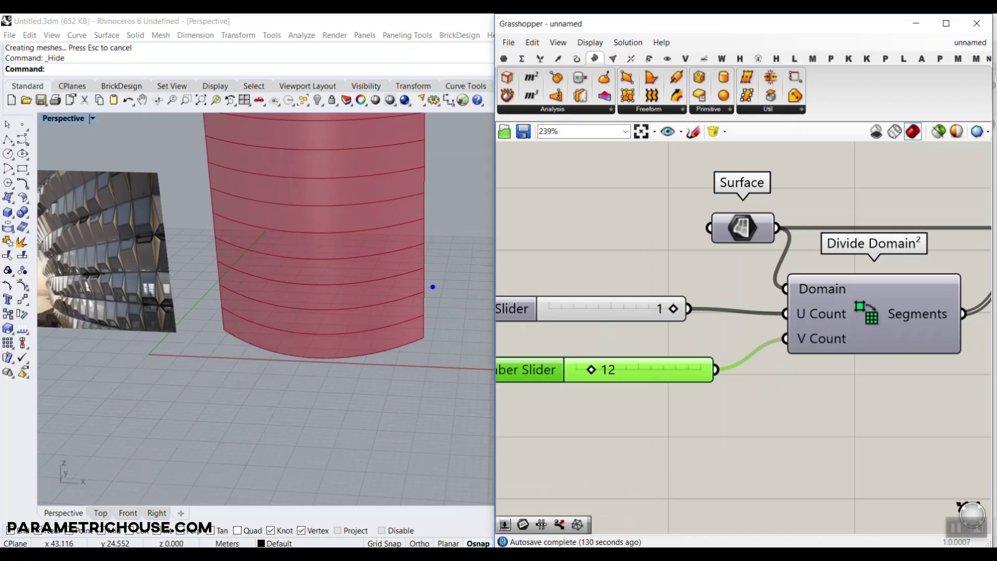
drag(431, 286, 427, 328)
drag(424, 244, 431, 285)
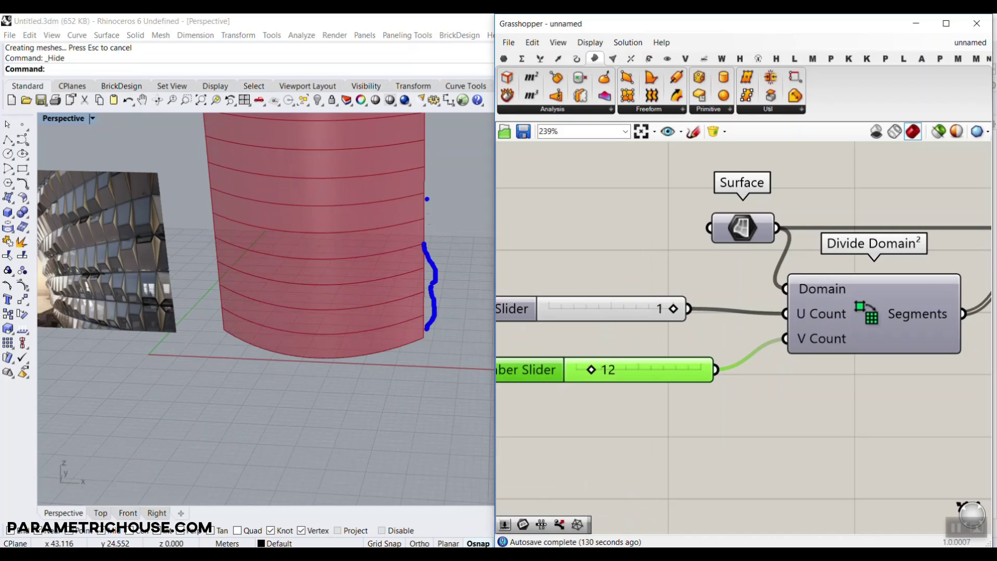
drag(427, 199, 428, 237)
key(Escape)
scroll(457, 337, down, 4)
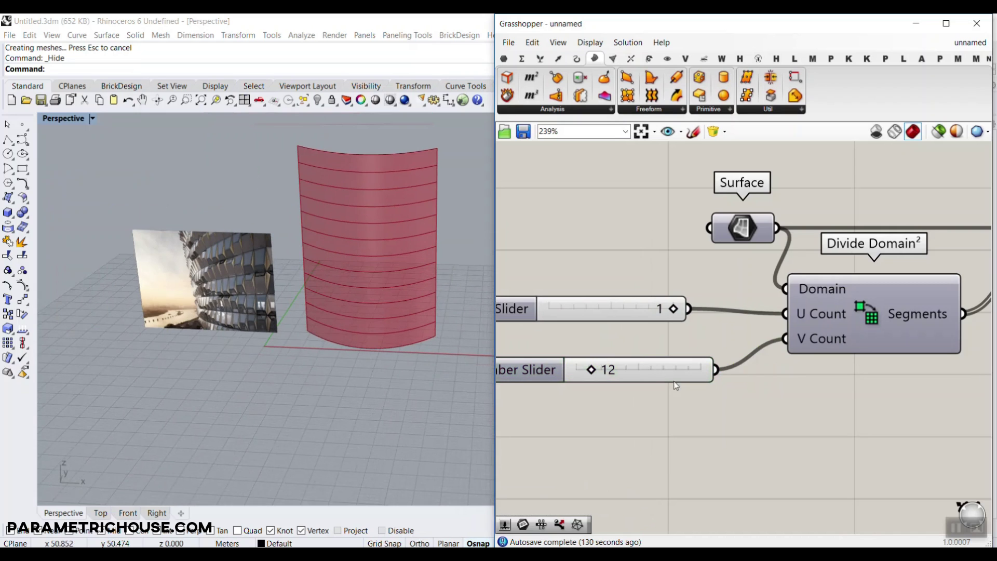
Step: Bake the Isotrim component's Surface output into Rhino
right_drag(824, 336, 753, 327)
scroll(753, 327, down, 2)
right_drag(888, 311, 628, 325)
scroll(740, 283, up, 2)
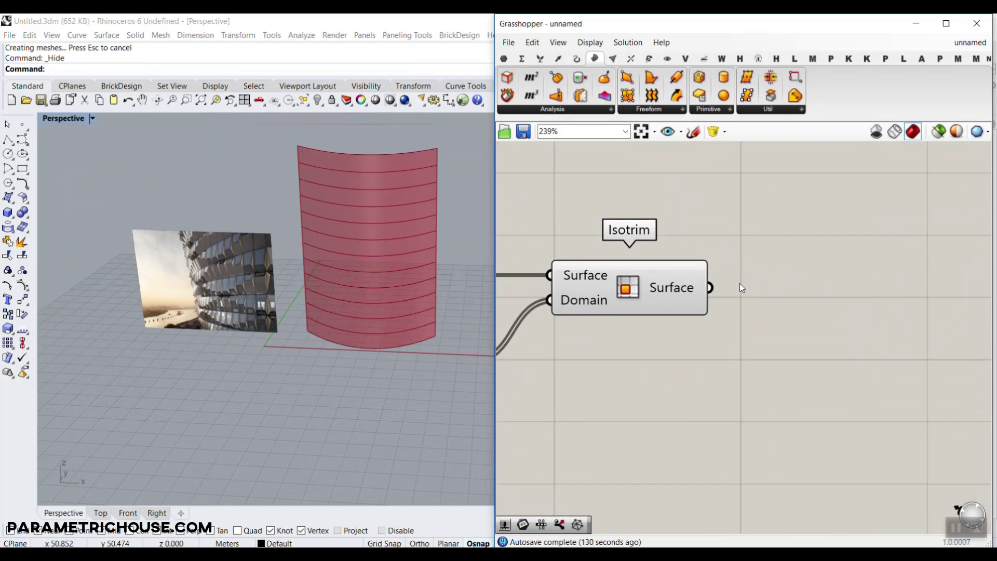
right_drag(694, 289, 575, 338)
scroll(551, 339, up, 2)
right_click(558, 330)
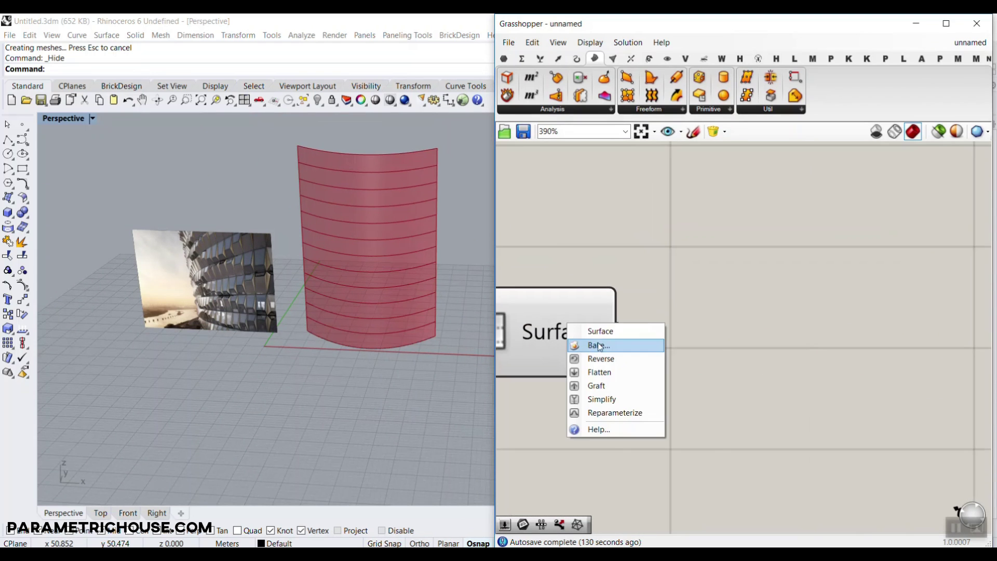
click(630, 533)
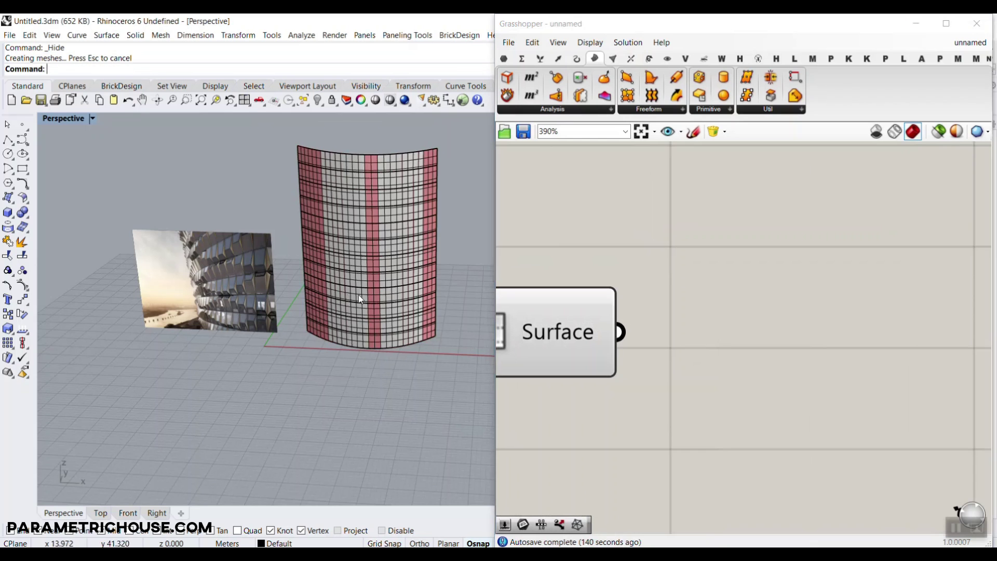
Step: Select individual baked strips near the base to inspect them, and undo the bake
scroll(408, 389, up, 3)
click(407, 388)
click(385, 354)
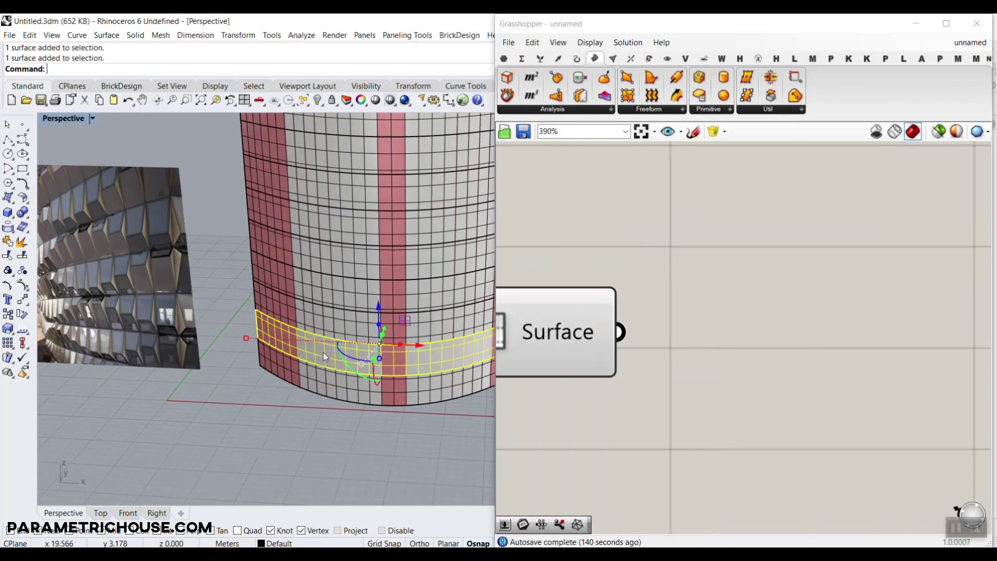
key(Escape)
scroll(350, 362, down, 3)
key(ctrl+z)
scroll(254, 386, up, 3)
scroll(289, 357, down, 3)
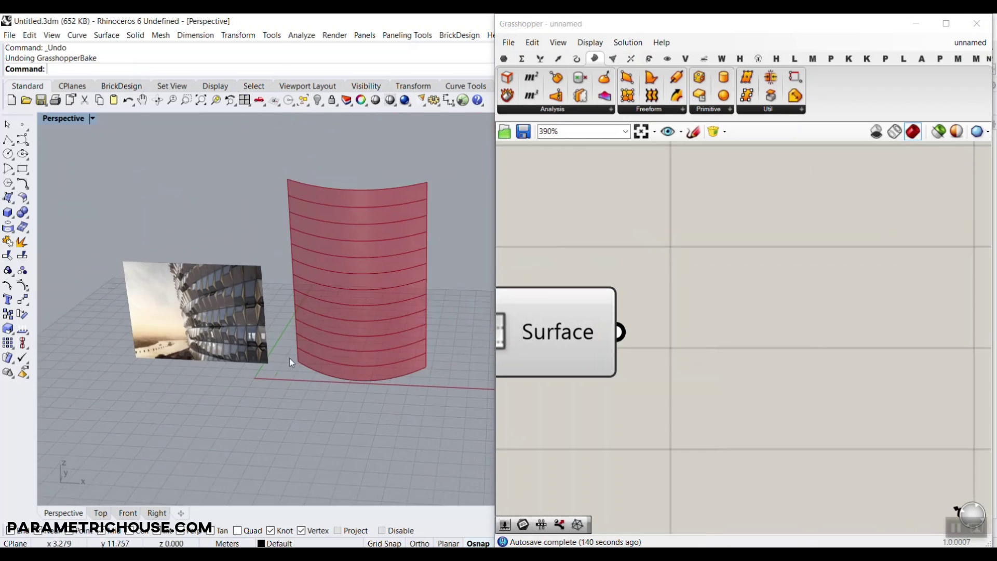
scroll(419, 369, up, 3)
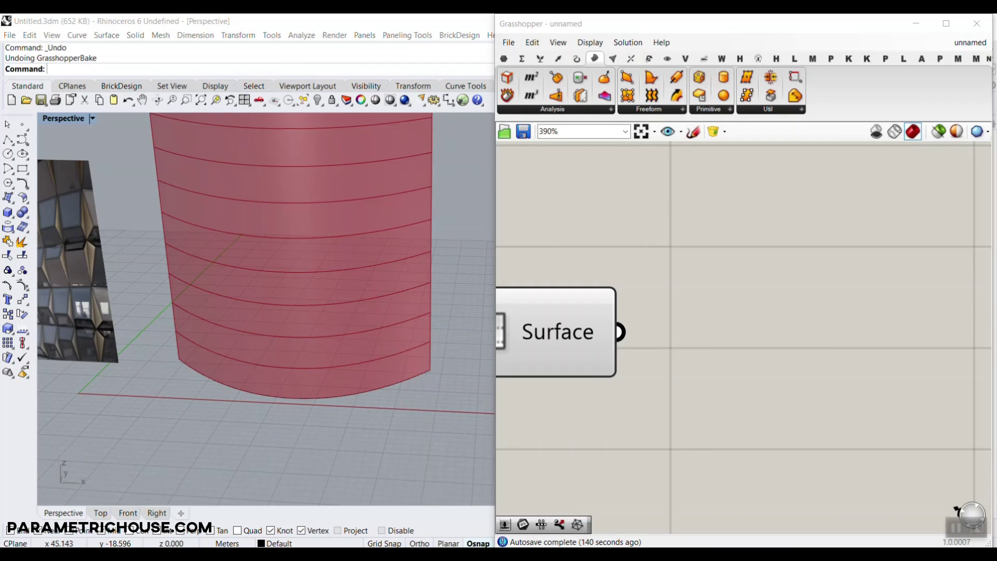
Step: Place a Dispatch component right of Isotrim and connect Isotrim's Surface output to its List input
click(744, 360)
scroll(764, 294, down, 3)
right_drag(788, 288, 753, 293)
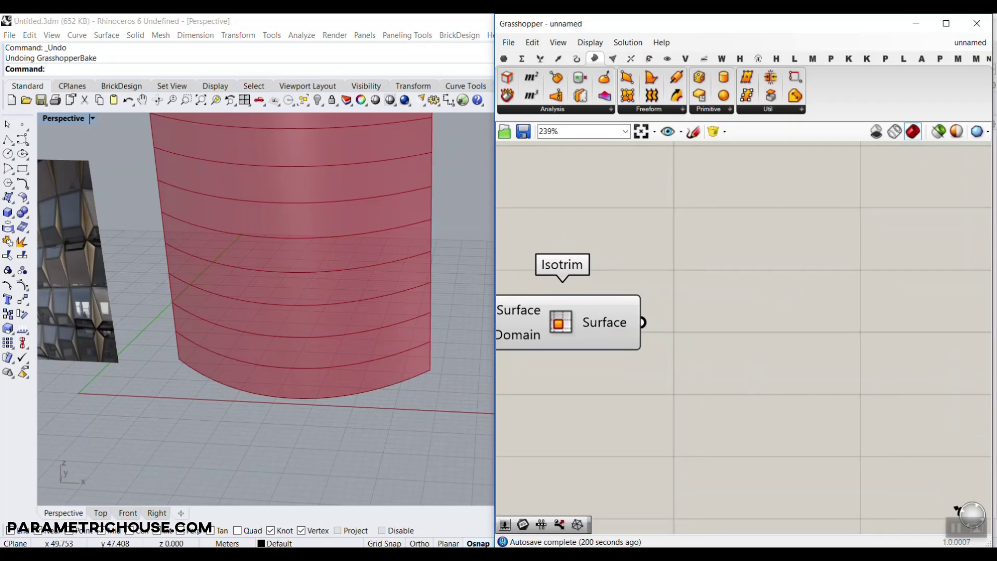
drag(884, 167, 934, 61)
mouse_move(911, 76)
mouse_down()
mouse_move(940, 59)
mouse_move(934, 87)
mouse_up()
key(Escape)
double_click(733, 329)
text(dis)
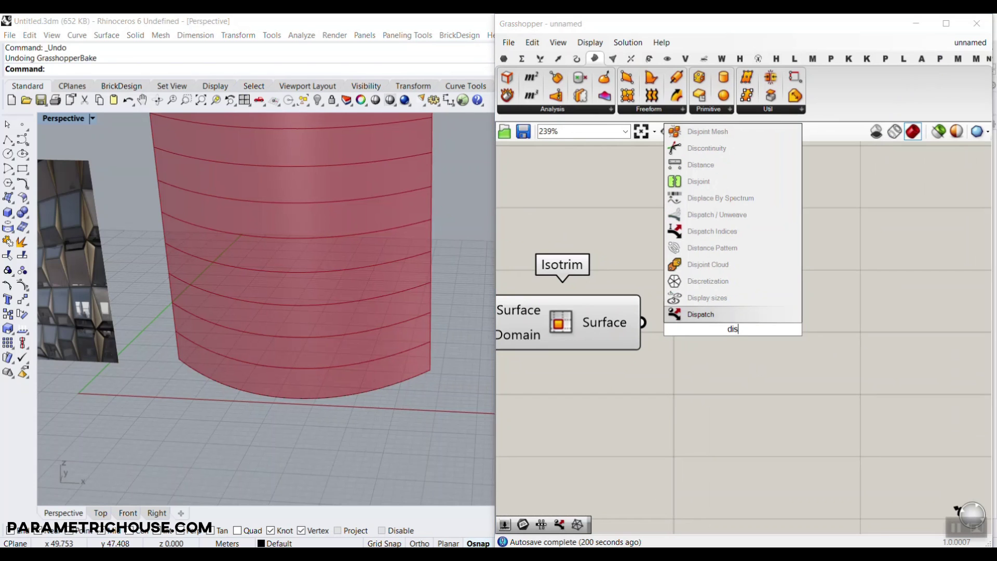
key(Return)
drag(715, 307, 798, 312)
drag(644, 322, 713, 326)
Step: Turn off the preview of the Isotrim component
right_drag(718, 370, 622, 303)
click(622, 303)
right_drag(510, 251, 601, 247)
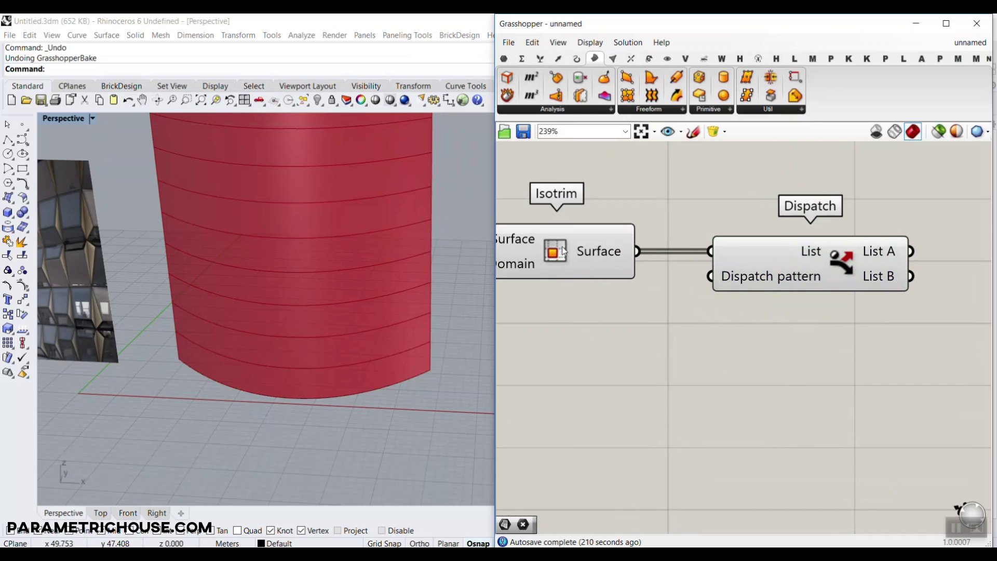
right_click(562, 247)
click(595, 269)
mouse_move(727, 284)
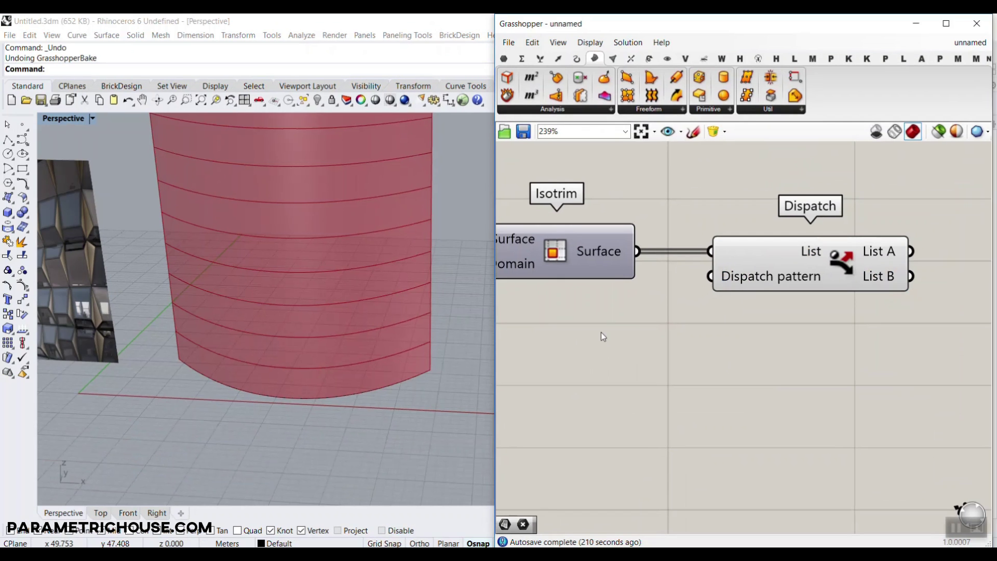
Step: Examine the alternating strips from the base upward to see which ones Dispatch separates into each list
drag(399, 360, 417, 358)
drag(410, 299, 424, 299)
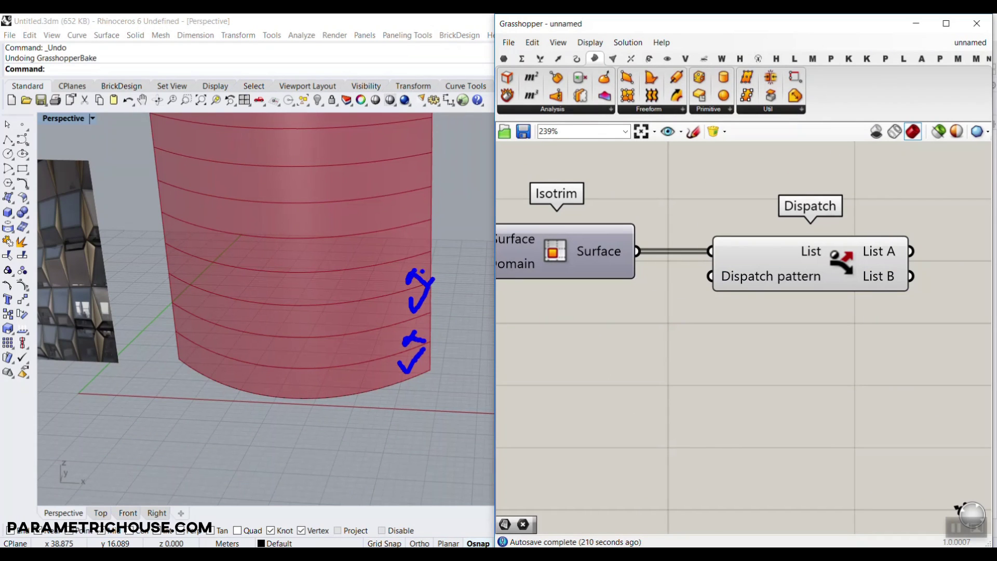
mouse_move(403, 243)
mouse_down()
mouse_move(427, 225)
mouse_move(420, 213)
mouse_up()
drag(426, 359, 467, 353)
drag(426, 299, 459, 287)
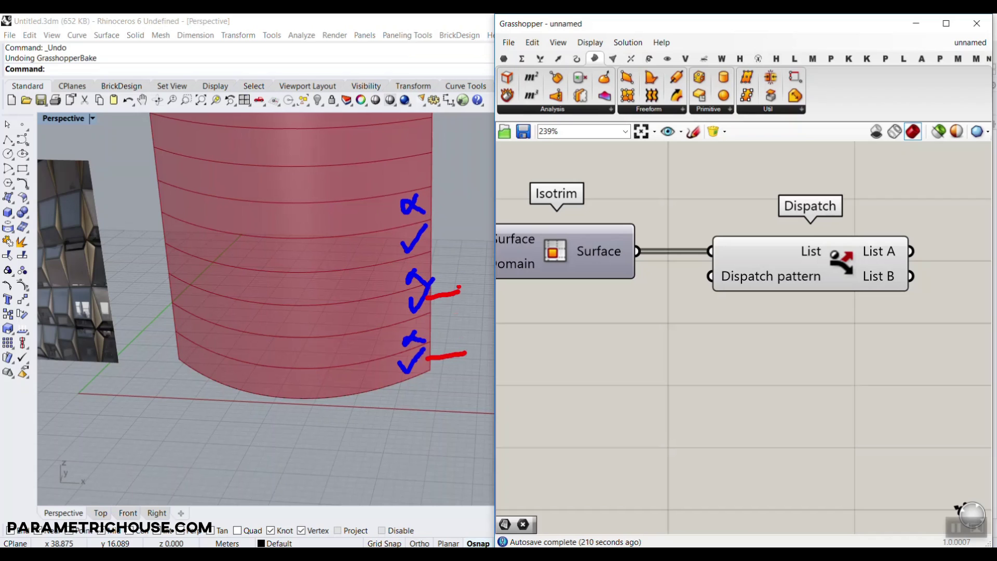
drag(422, 240, 461, 237)
key(Escape)
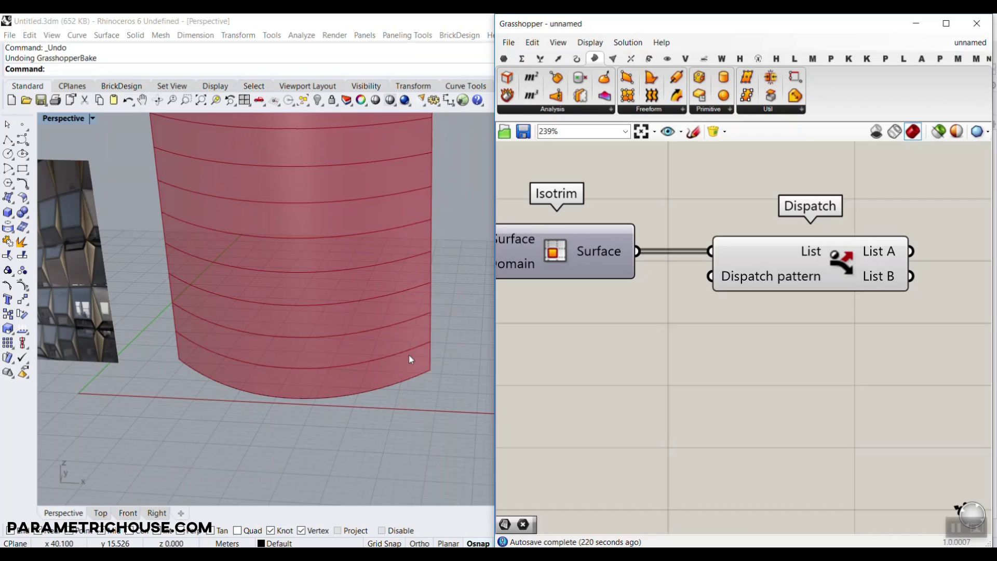
Step: Place a Surface parameter right of Dispatch and connect List A to it
right_drag(829, 187, 703, 207)
click(504, 59)
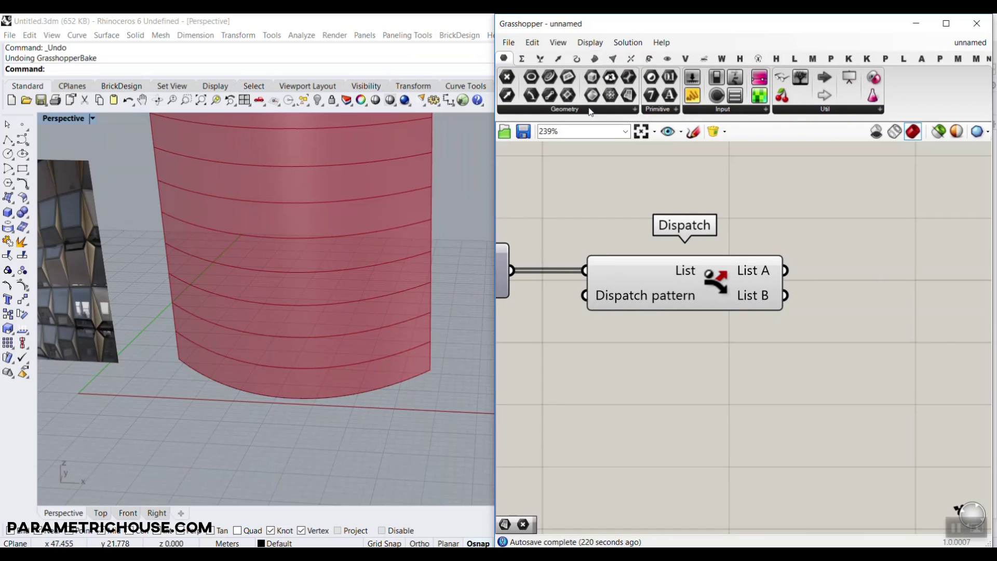
drag(629, 95, 862, 248)
scroll(284, 320, down, 4)
scroll(309, 295, up, 2)
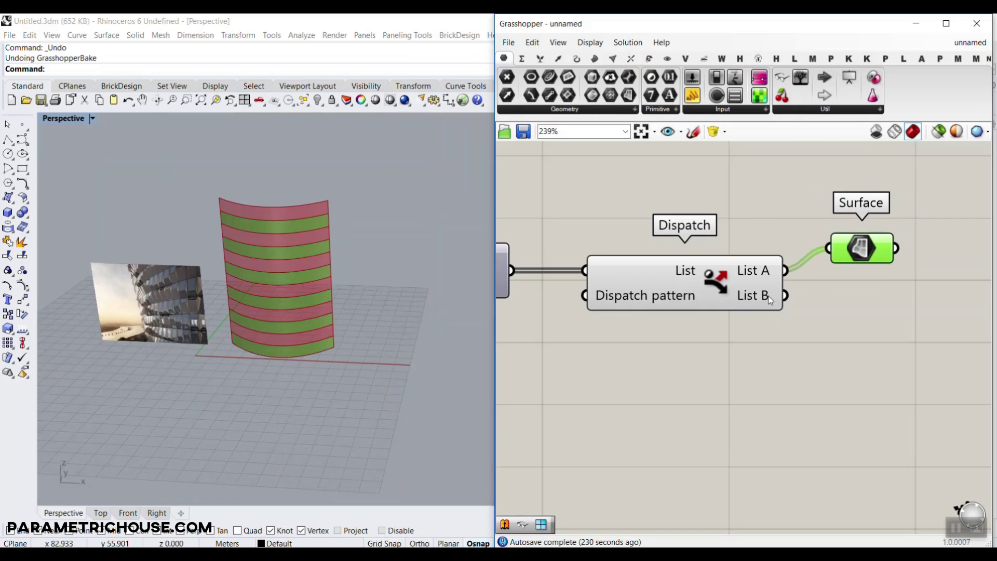
Step: Preview Dispatch's List B strips through the Surface parameter, and reconnect List A to it
drag(786, 295, 829, 248)
scroll(800, 273, up, 1)
drag(782, 270, 834, 243)
Step: Move the List A Surface parameter up and to the right of Dispatch
right_drag(848, 275, 659, 385)
scroll(659, 384, down, 3)
drag(668, 366, 725, 284)
scroll(232, 381, up, 6)
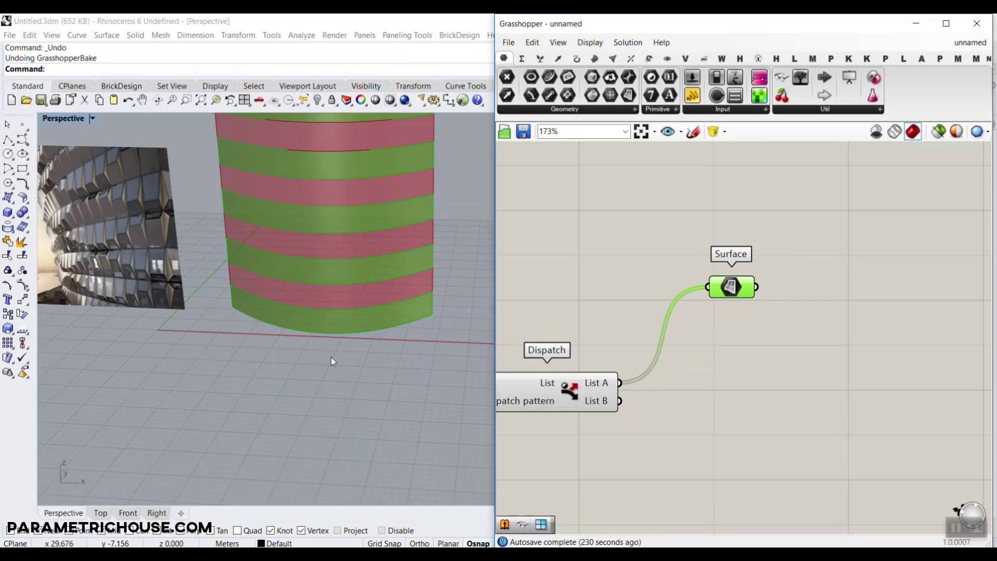
scroll(610, 326, up, 2)
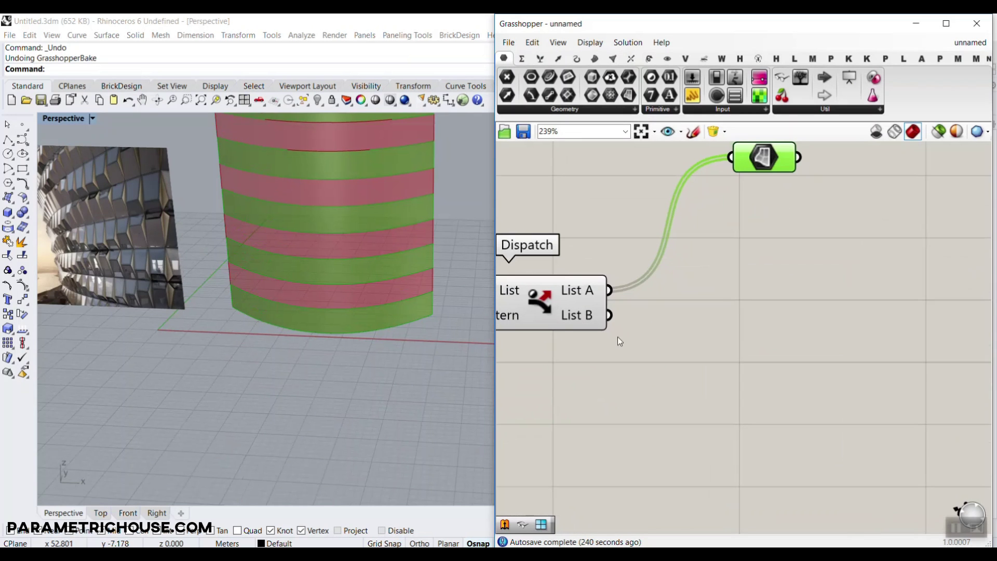
scroll(377, 317, down, 3)
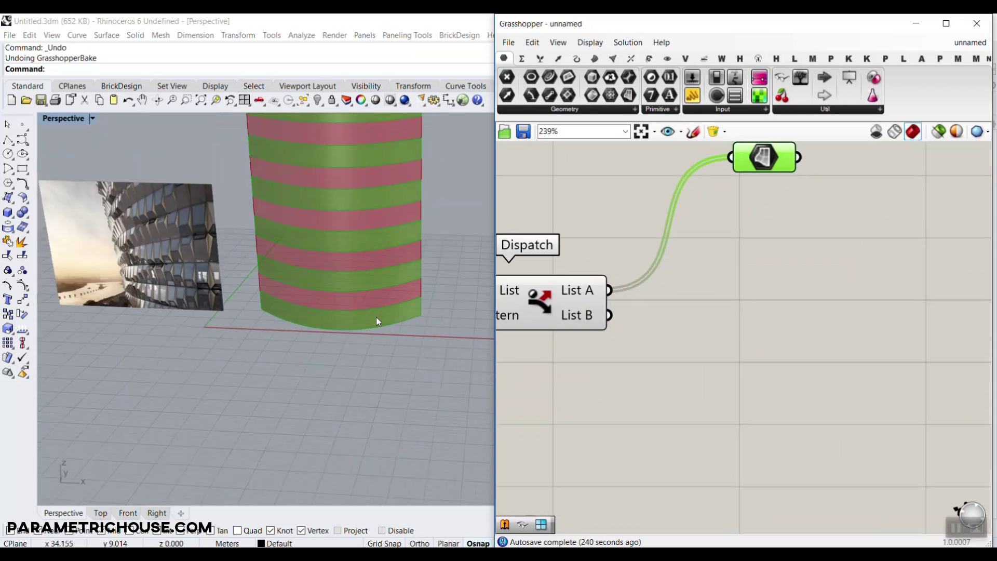
Step: Check the reference photo's facade panels, and move the List A Surface parameter slightly lower on the canvas
scroll(271, 266, up, 4)
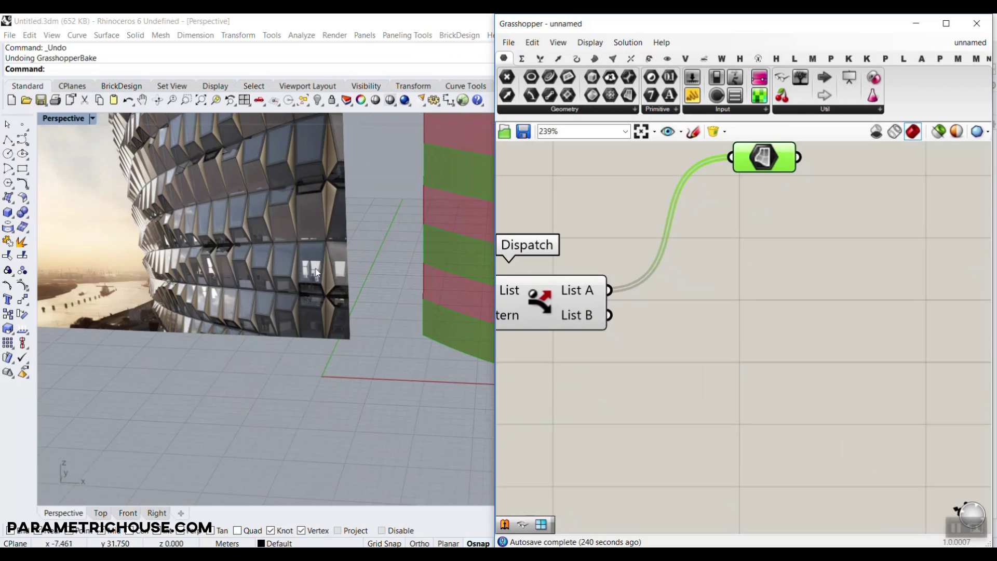
scroll(240, 268, up, 1)
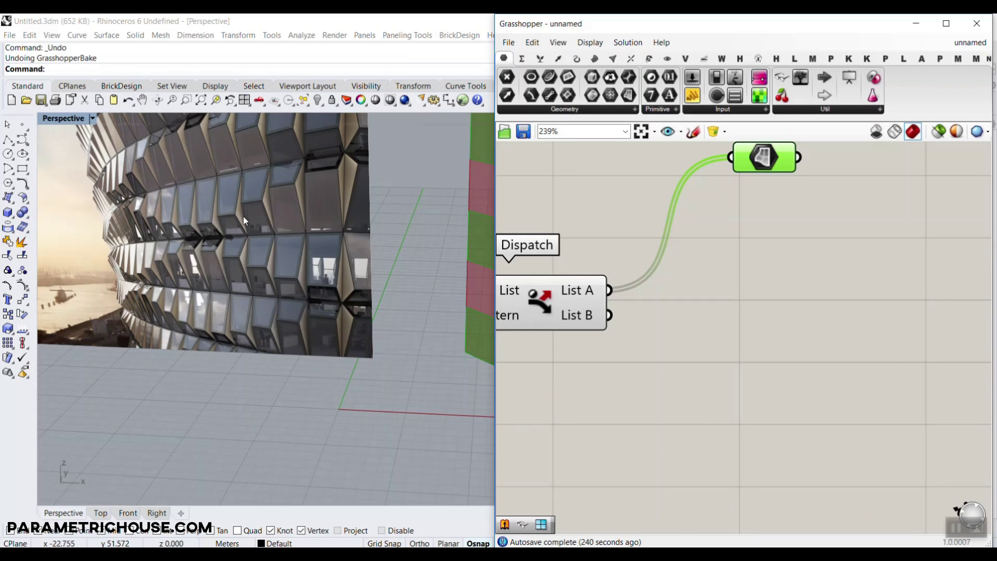
scroll(311, 228, down, 3)
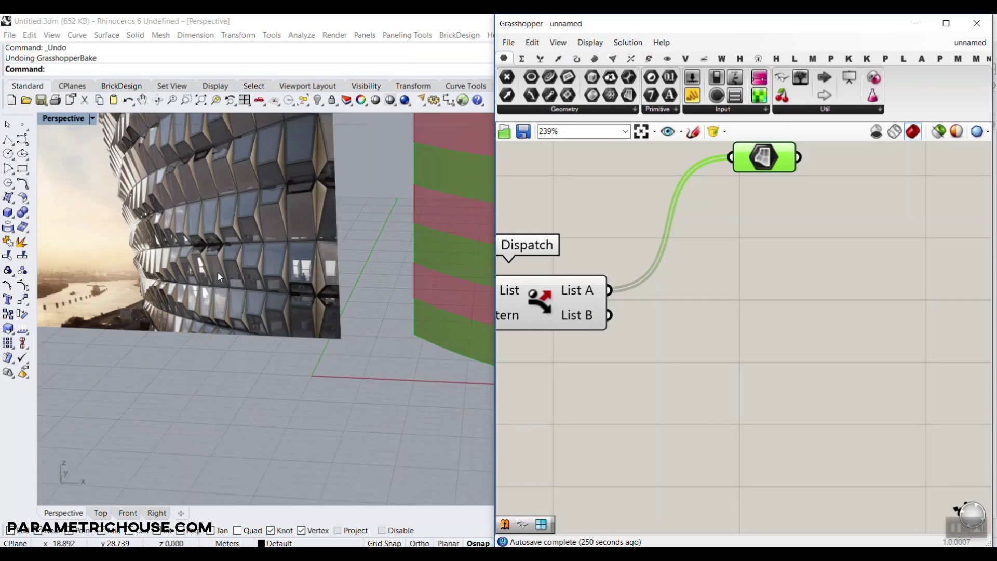
scroll(429, 236, up, 2)
right_drag(740, 224, 644, 296)
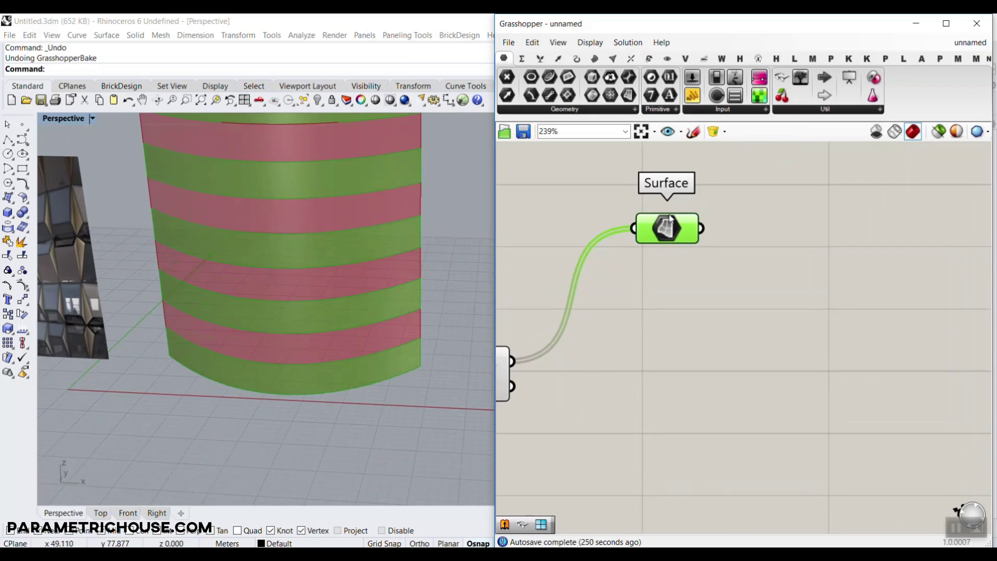
drag(669, 215, 660, 251)
click(766, 304)
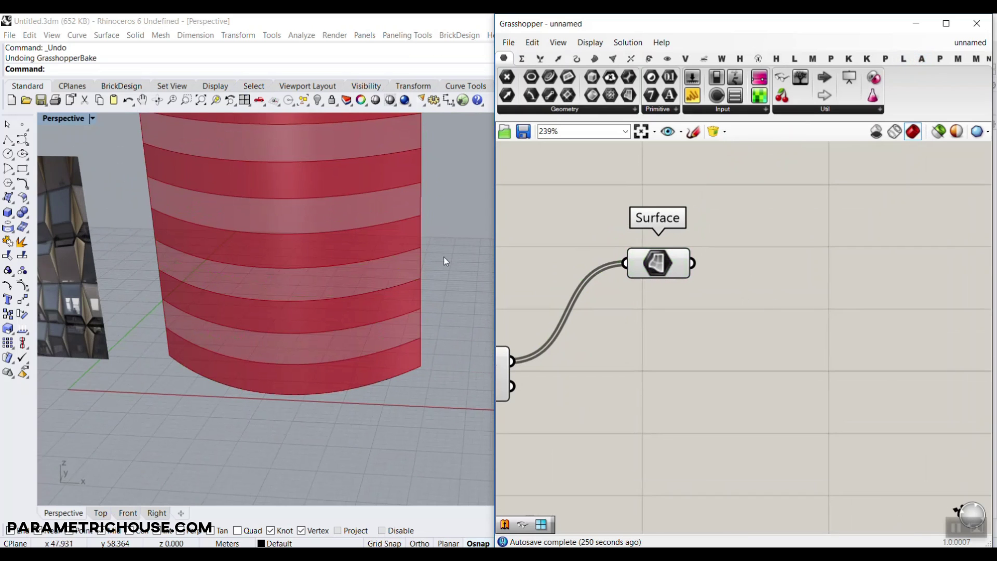
Step: Add a LunchBox Quad Panels component fed by the Surface parameter, and turn off the Surface parameter's preview
click(905, 59)
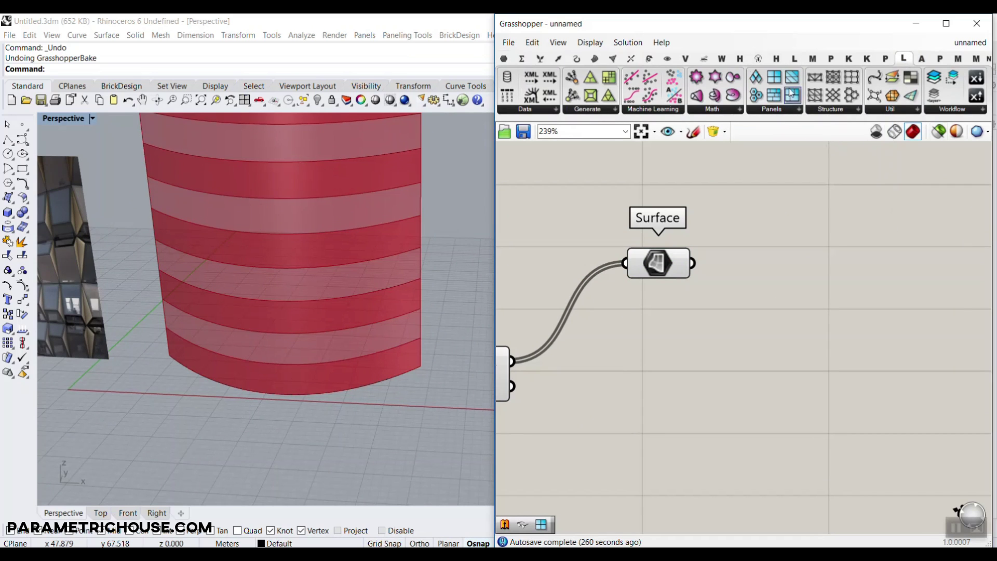
drag(775, 81, 831, 320)
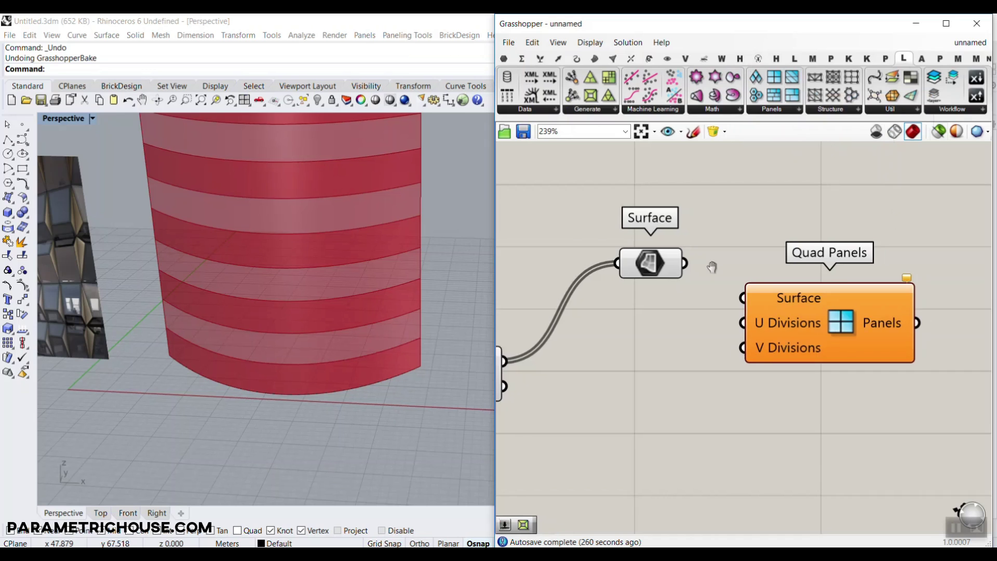
right_drag(712, 263, 600, 254)
drag(600, 254, 659, 289)
drag(771, 342, 914, 332)
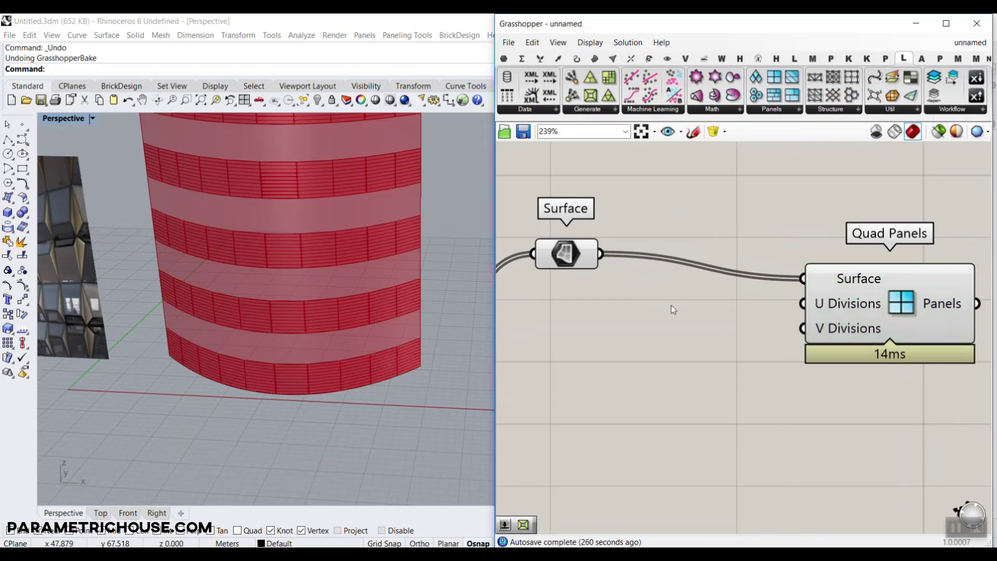
right_click(575, 259)
click(602, 276)
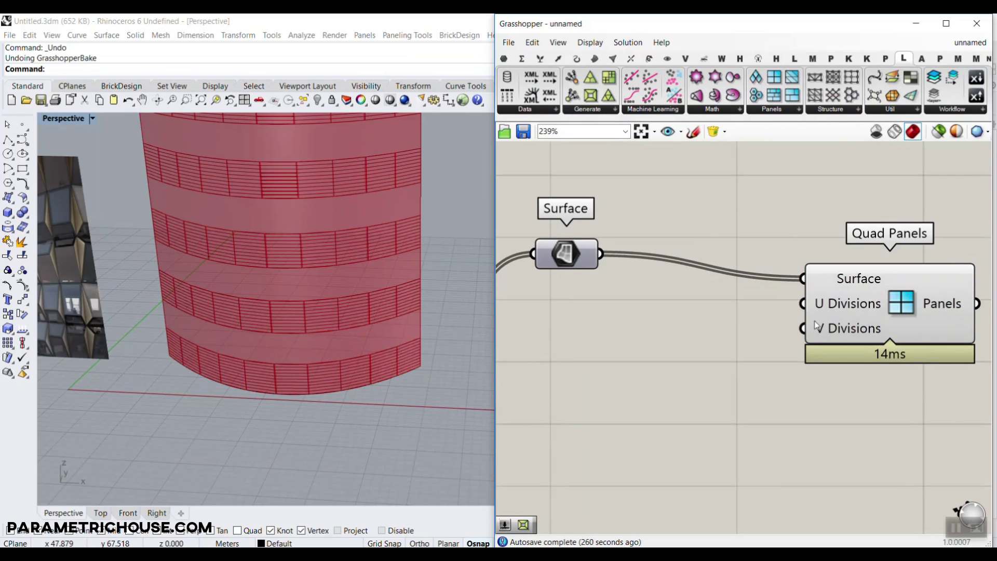
Step: Create a number slider set to 1, connect it to Quad Panels' V Divisions, and place it below that input
double_click(664, 318)
text(1)
key(Return)
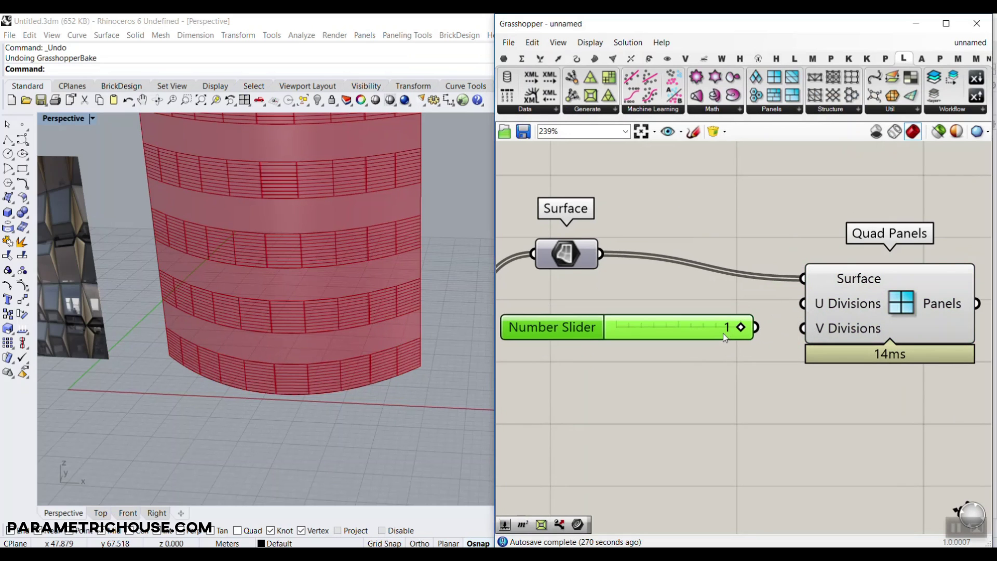
drag(756, 328, 803, 304)
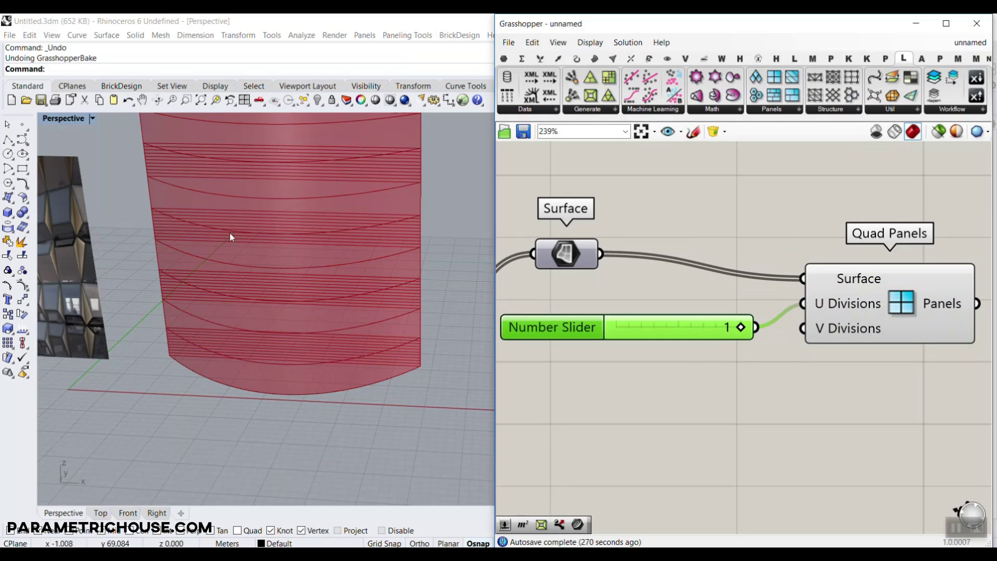
drag(757, 327, 803, 328)
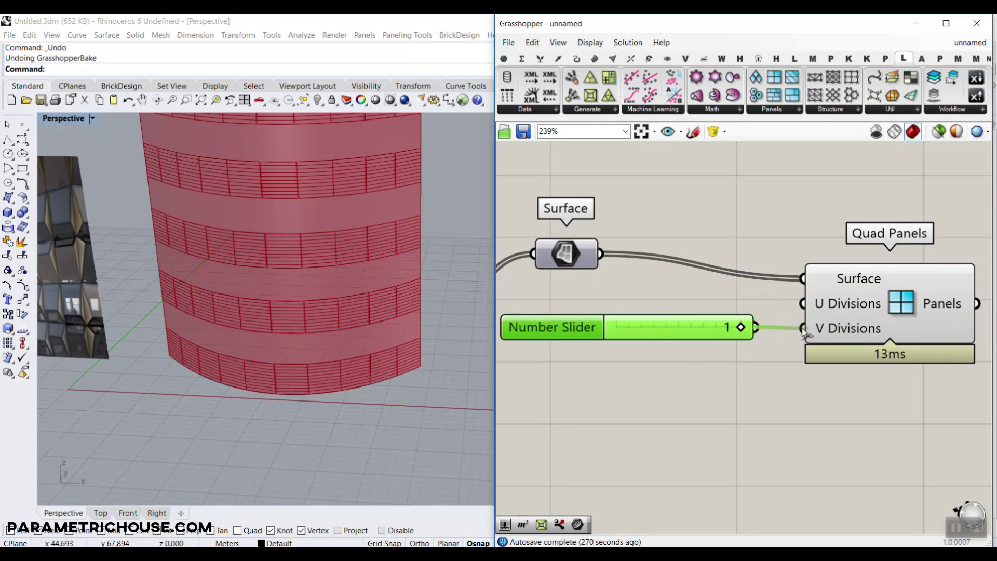
drag(653, 326, 664, 378)
Step: Create a second number slider set to 25 and connect it to Quad Panels' U Divisions
double_click(600, 335)
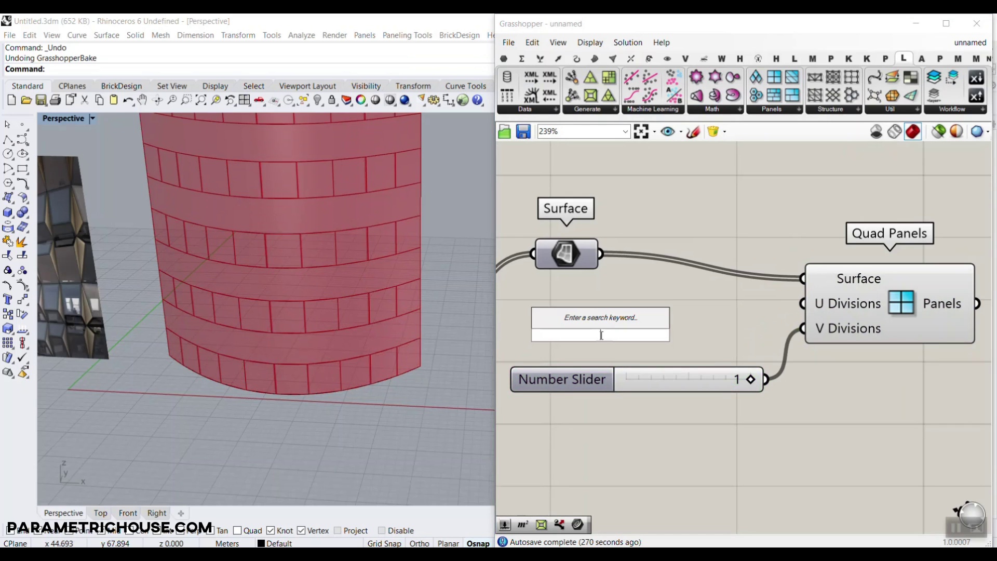
text(25)
key(Return)
drag(729, 335, 803, 304)
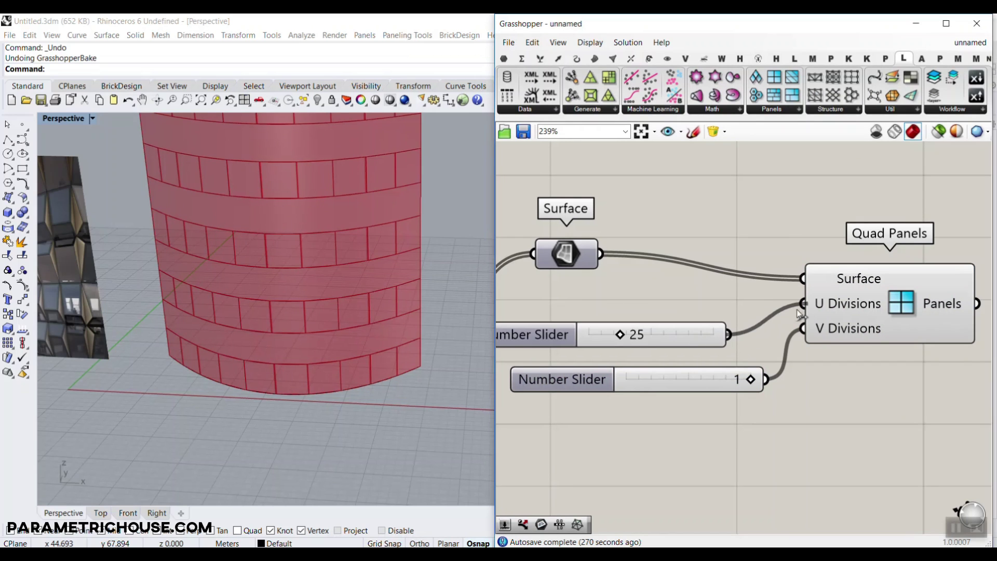
Step: Turn off the Dispatch component's preview
right_drag(691, 292, 895, 286)
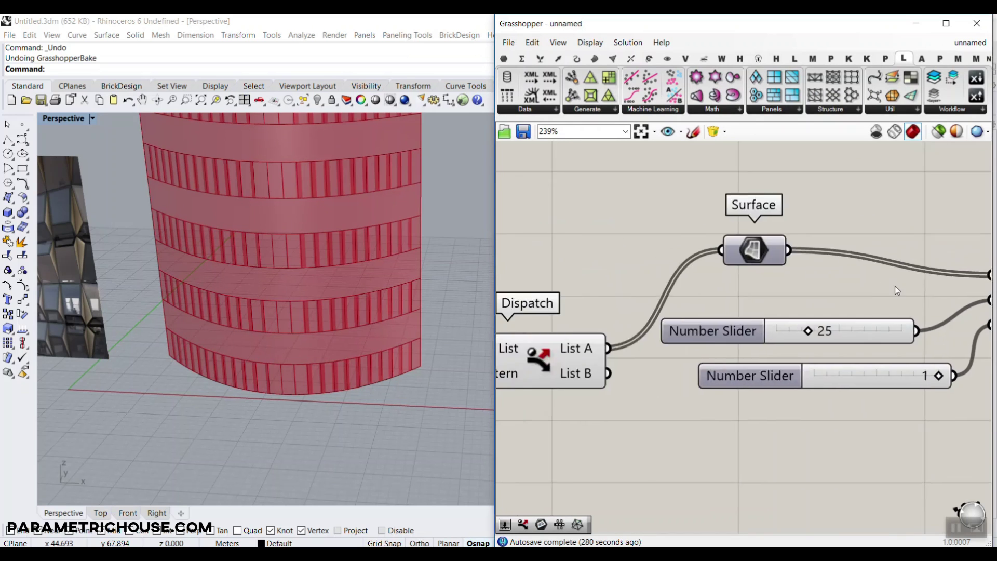
scroll(755, 326, down, 3)
scroll(731, 321, up, 1)
right_click(727, 312)
click(750, 332)
right_drag(750, 332, 633, 319)
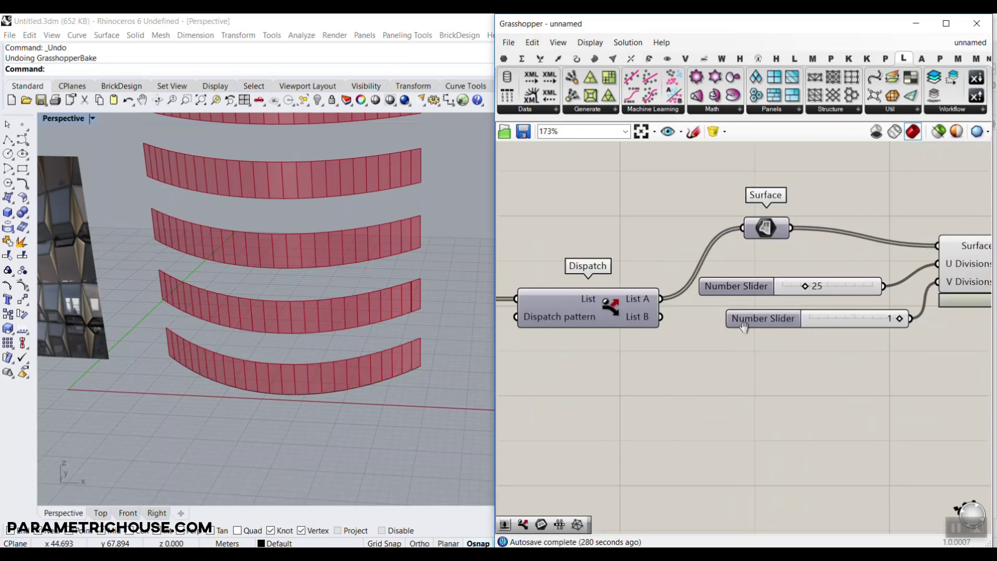
Step: Set the U Divisions slider to 23
scroll(630, 305, down, 2)
scroll(764, 285, up, 4)
drag(761, 284, 760, 283)
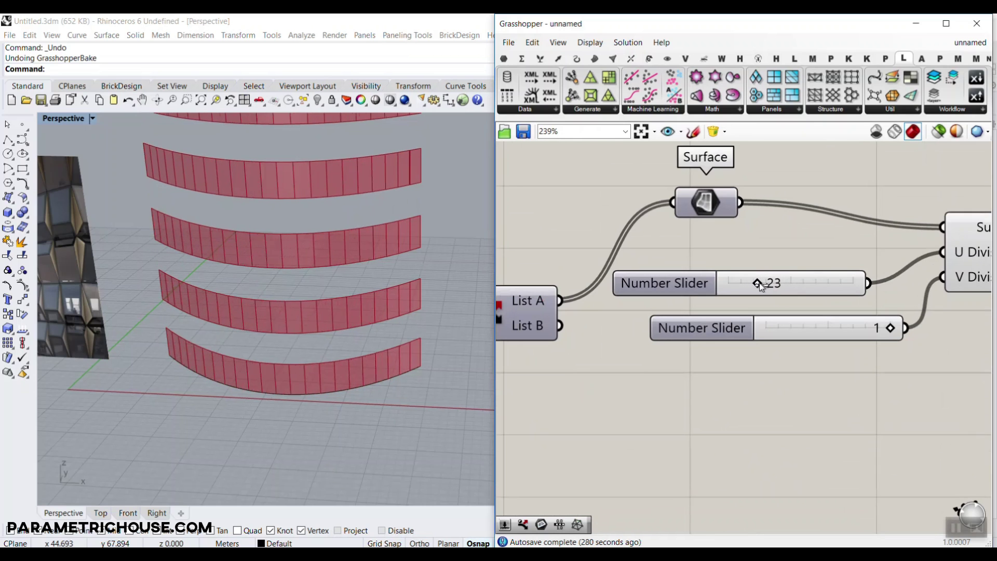
Step: Compare the panelled strips with the reference photo's facade, and examine individual quad panels up close
scroll(311, 260, down, 3)
scroll(261, 267, up, 3)
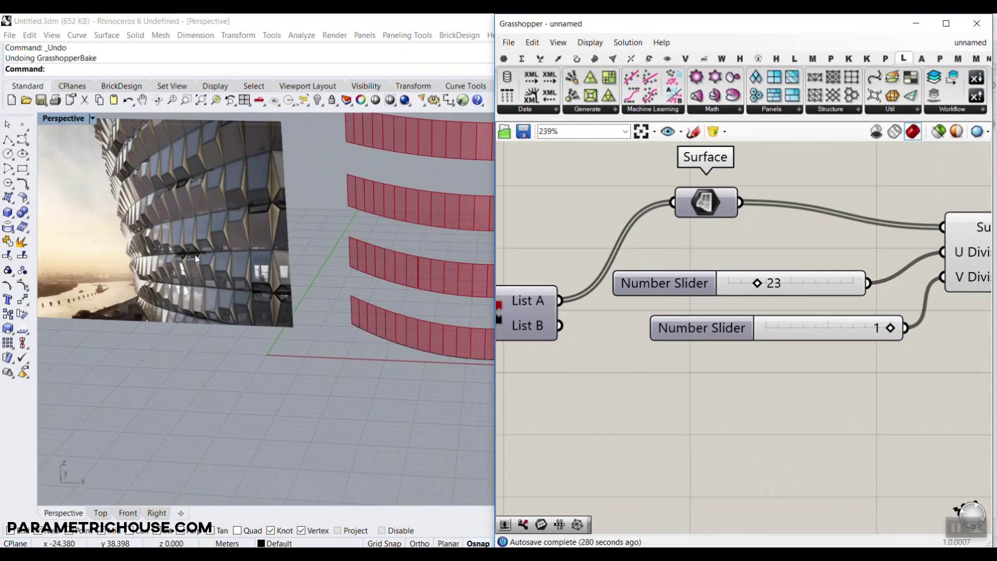
scroll(269, 267, down, 3)
scroll(361, 264, up, 3)
scroll(360, 264, up, 3)
scroll(311, 264, down, 2)
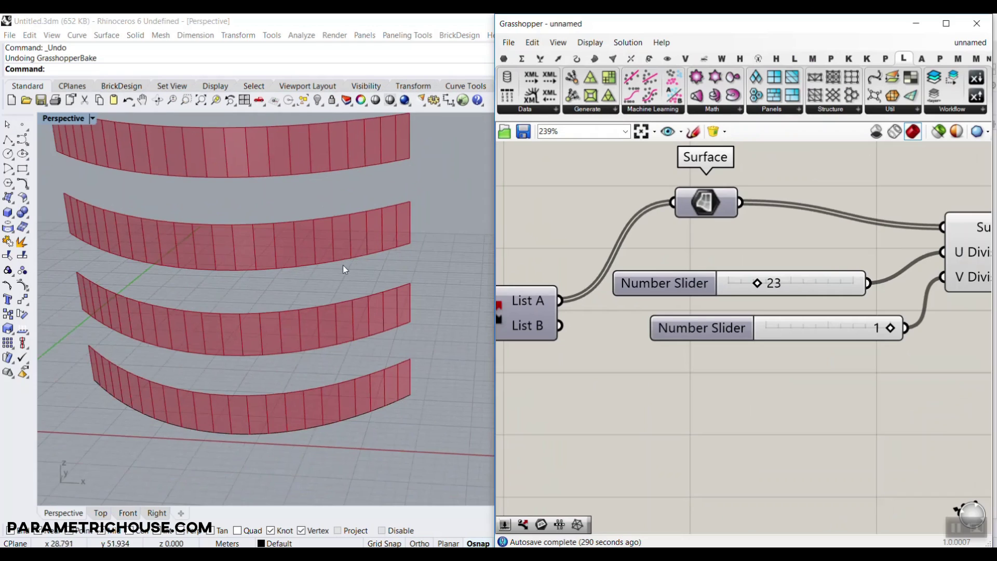
right_drag(366, 266, 354, 267)
scroll(363, 266, up, 5)
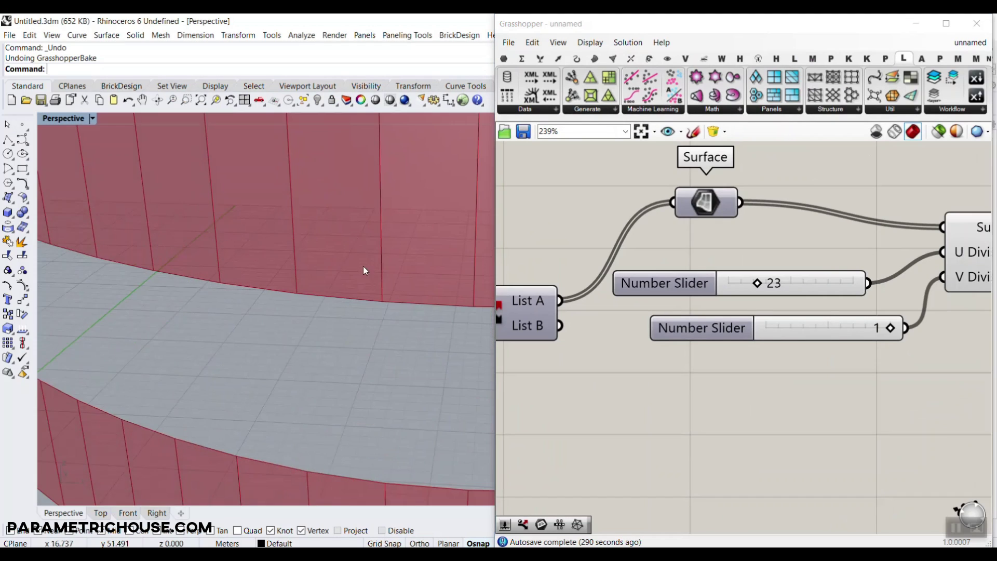
scroll(350, 269, down, 2)
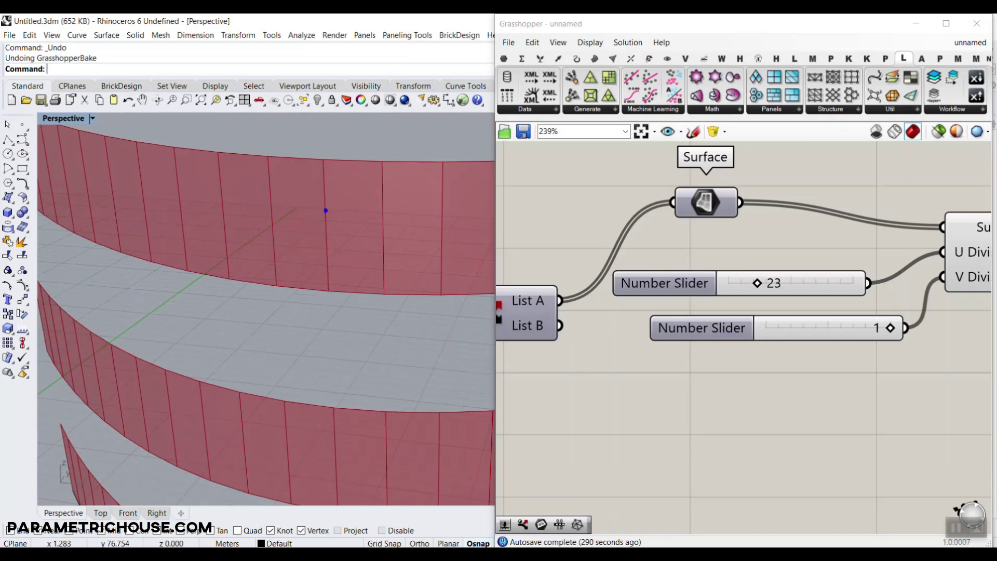
drag(266, 154, 331, 292)
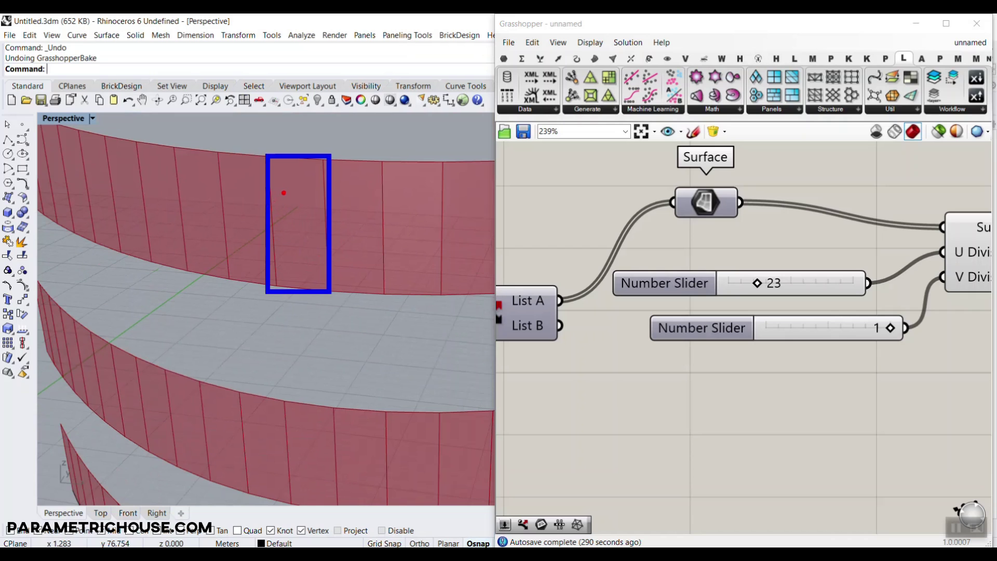
mouse_move(271, 195)
shift+mouse_down()
mouse_move(332, 195)
mouse_move(299, 172)
shift+mouse_up()
key(ctrl+z)
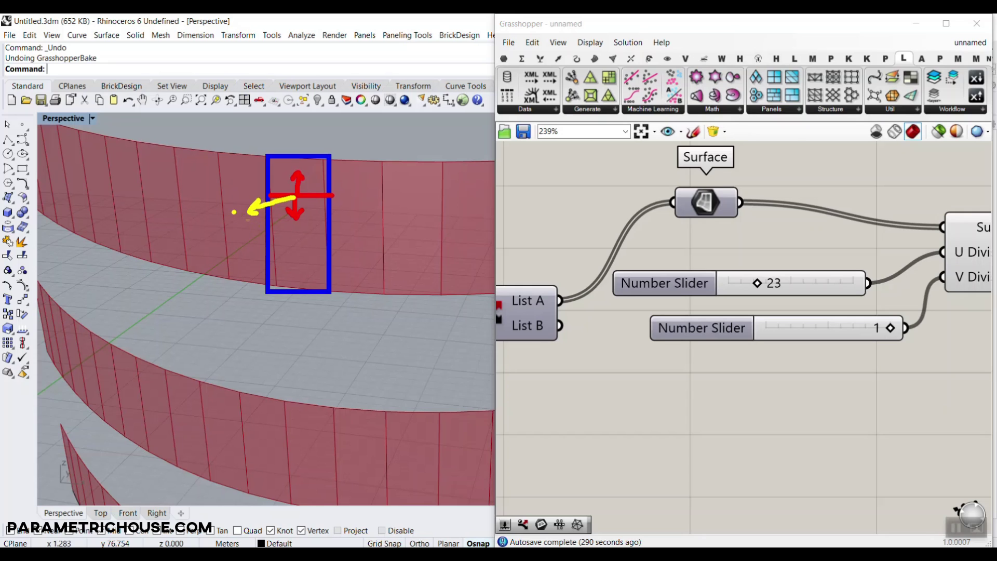
shift+drag(234, 212, 295, 212)
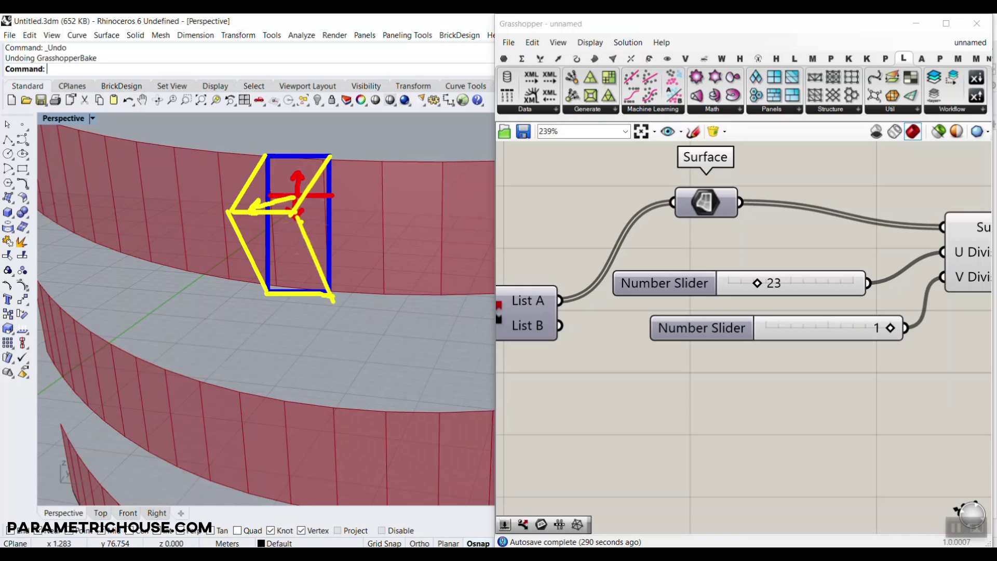
key(Escape)
Step: Place an Iso Curve component from the Spline group to the lower right of Quad Panels
scroll(347, 216, down, 8)
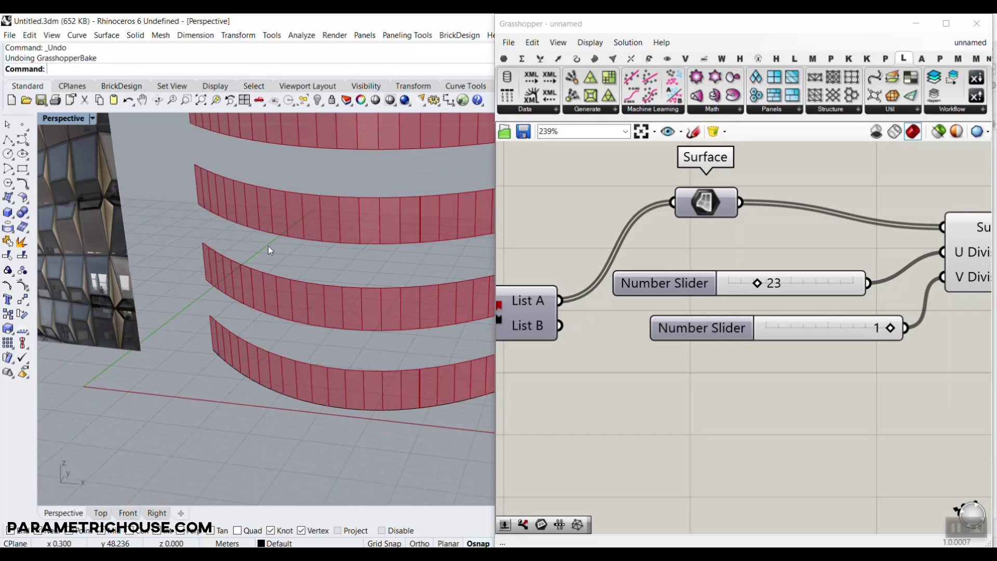
right_drag(851, 252, 624, 249)
scroll(624, 249, down, 2)
right_drag(880, 311, 753, 322)
scroll(728, 316, up, 2)
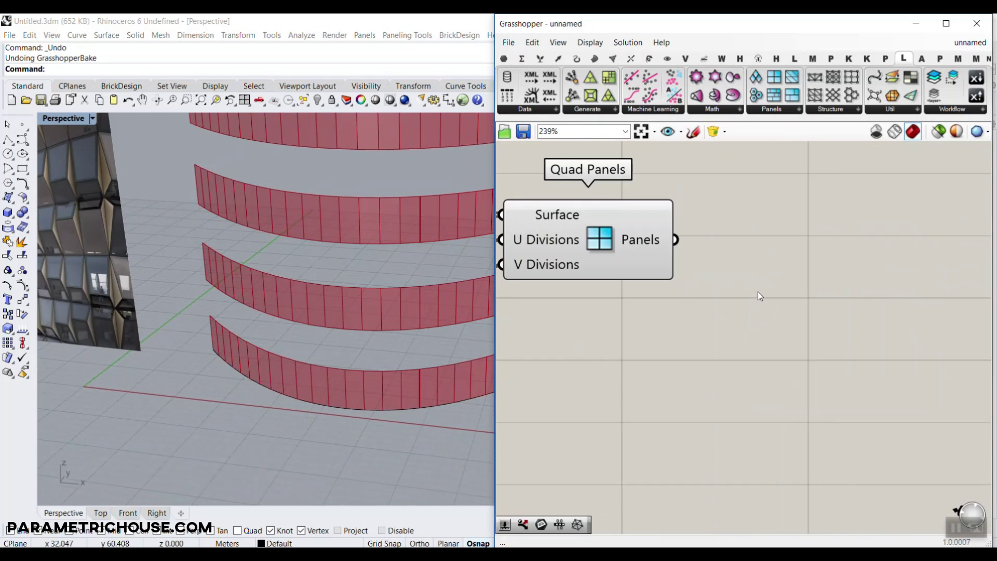
click(576, 58)
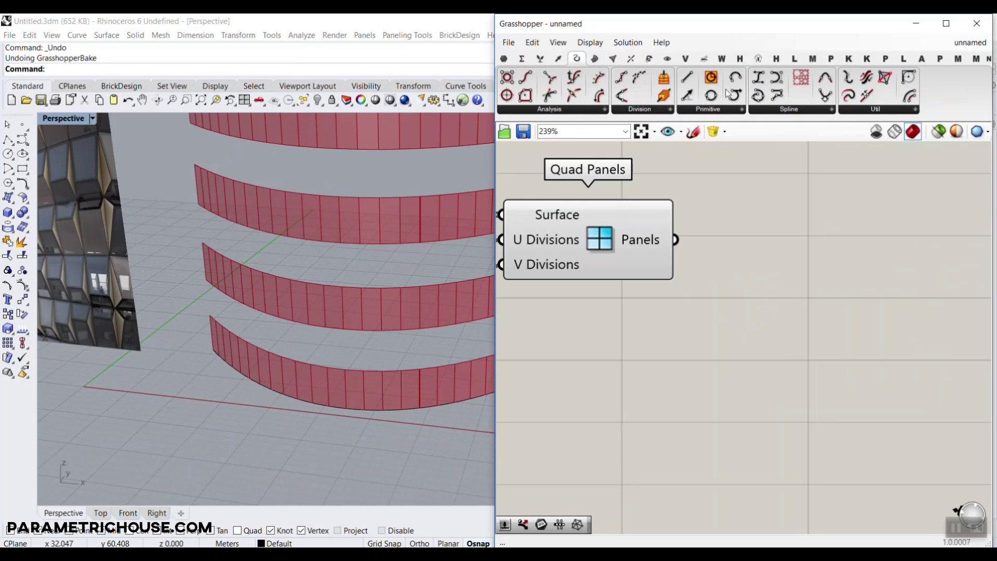
click(813, 109)
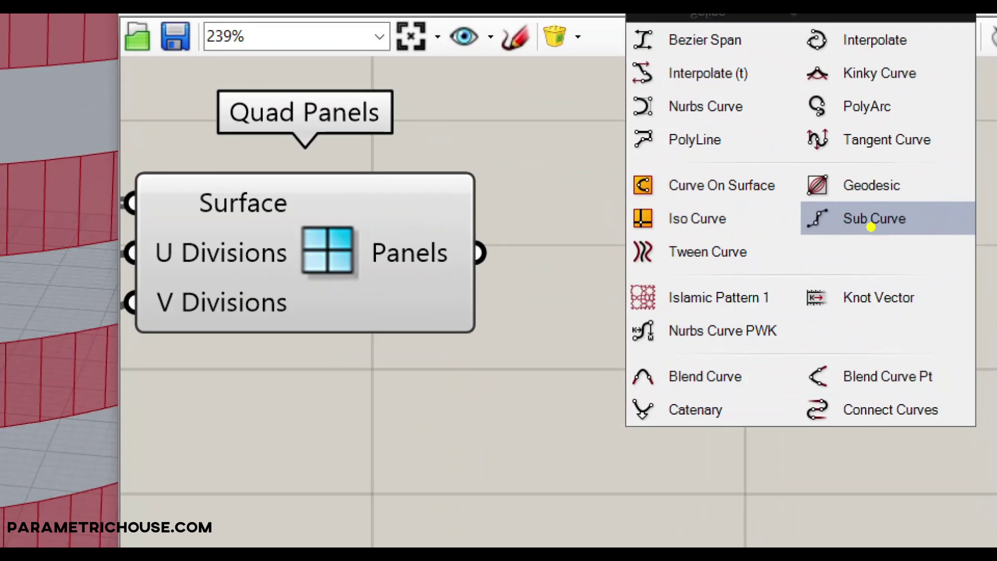
click(870, 227)
ctrl+drag(737, 205, 846, 244)
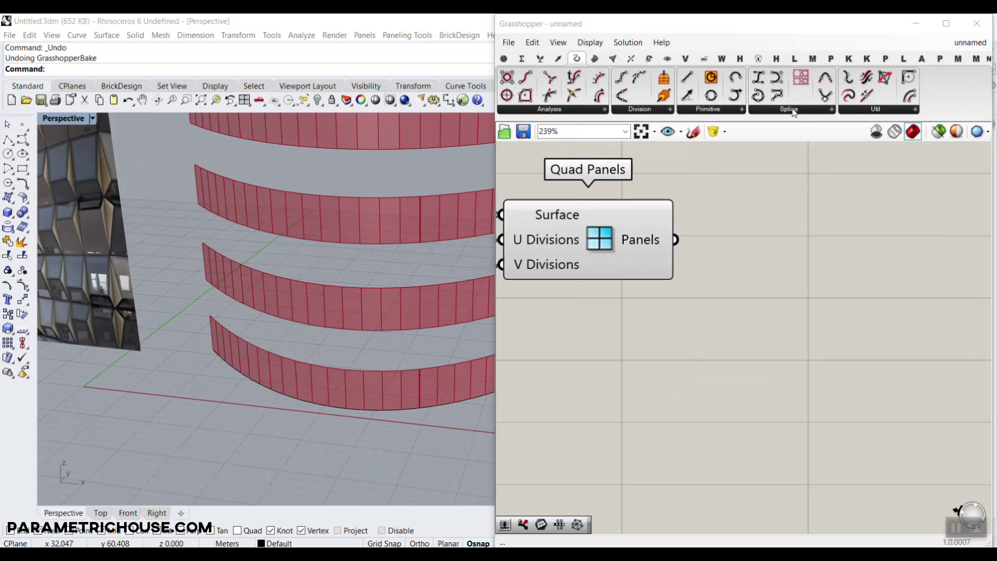
click(748, 51)
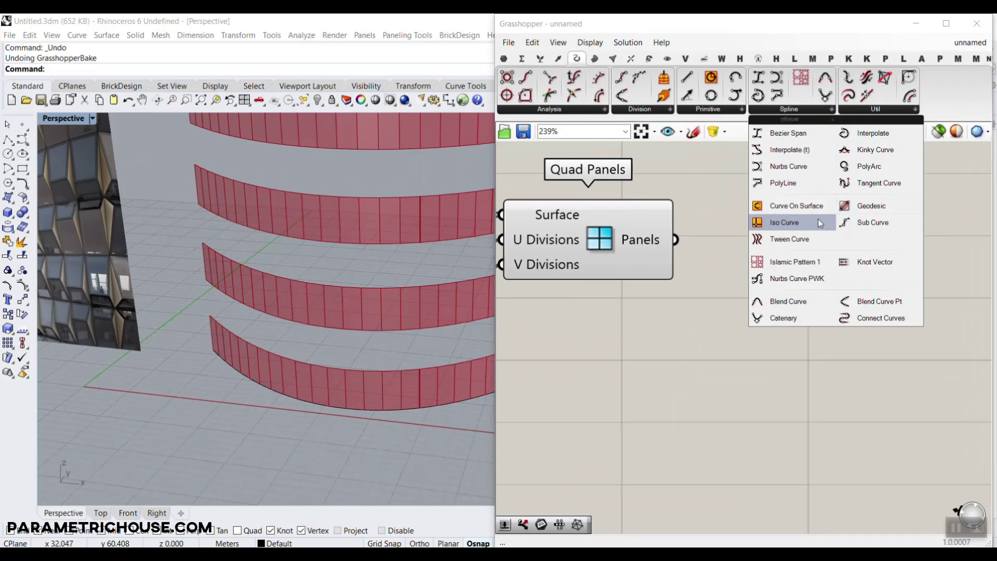
click(819, 224)
click(883, 333)
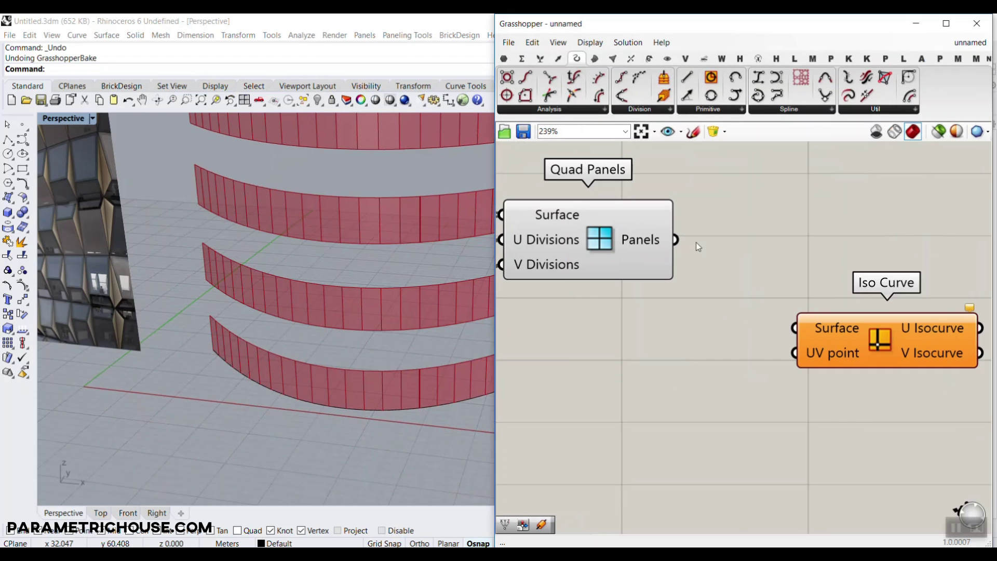
Step: Connect Quad Panels' Panels output to Iso Curve's Surface input and reparameterize that input
drag(675, 239, 797, 327)
right_drag(826, 287, 708, 224)
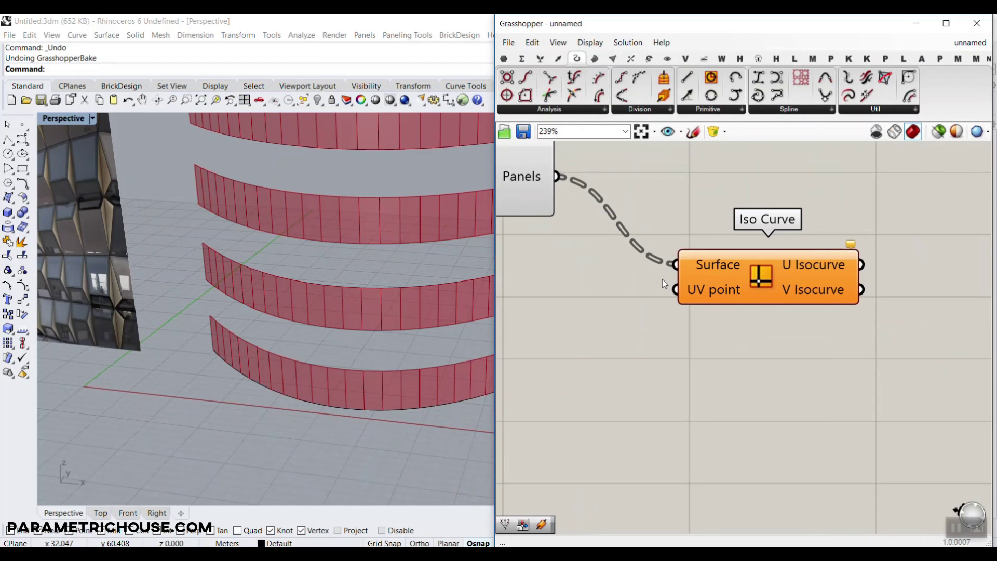
scroll(331, 216, up, 5)
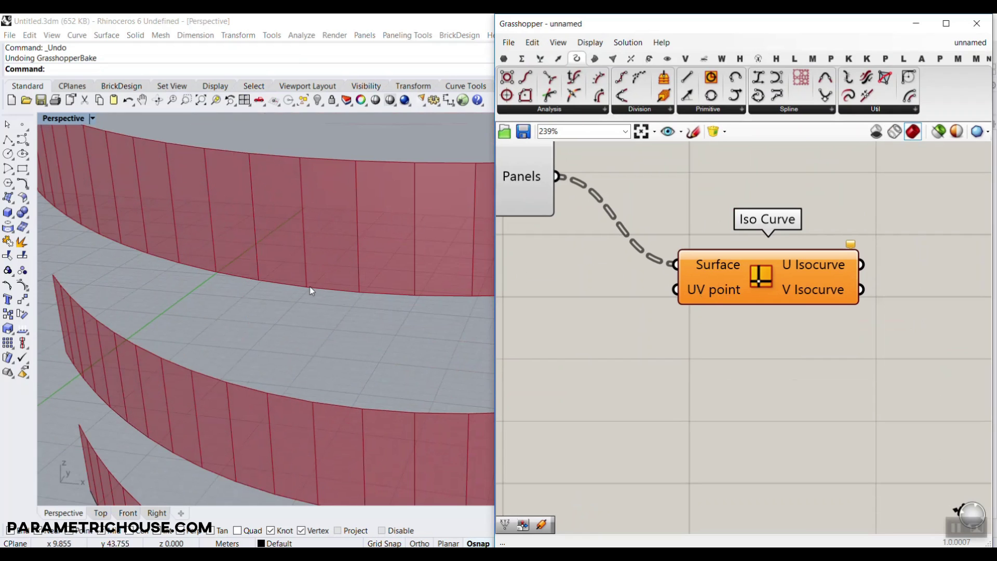
right_click(711, 265)
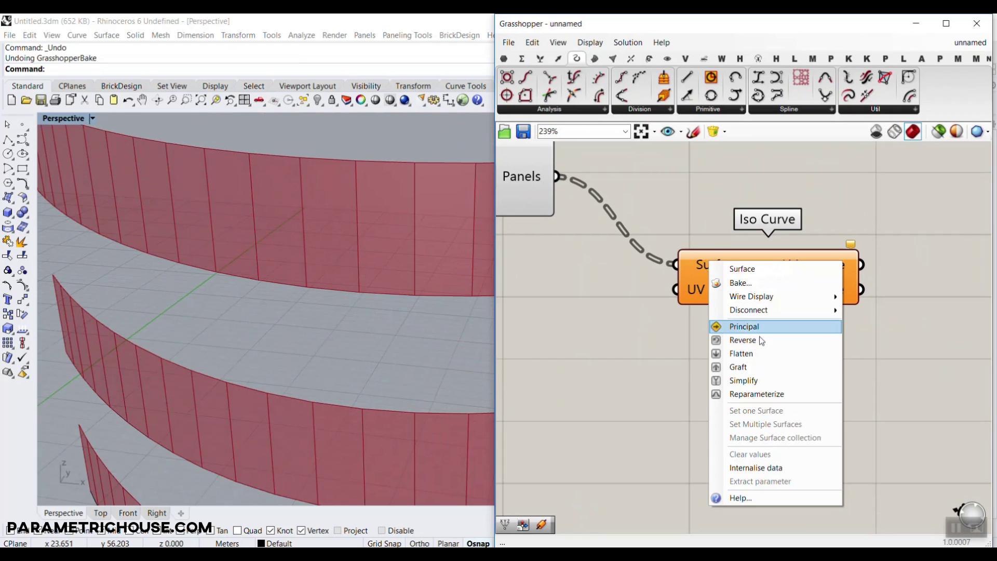
click(746, 398)
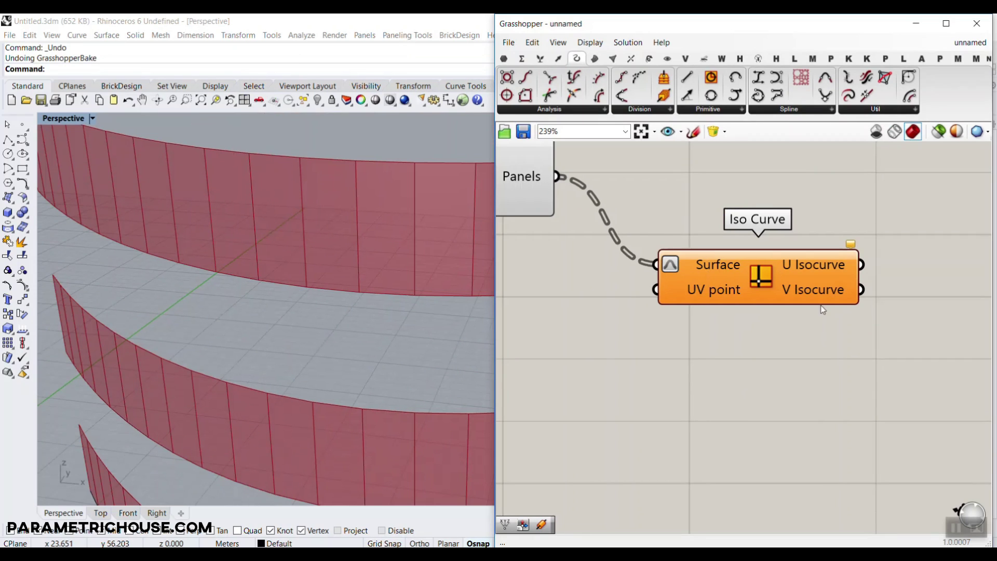
Step: Move the Iso Curve component farther away from Quad Panels to make room for its inputs
mouse_move(891, 171)
mouse_down()
mouse_move(947, 41)
mouse_move(912, 69)
mouse_move(943, 75)
mouse_move(945, 97)
mouse_up()
key(Escape)
scroll(688, 318, down, 3)
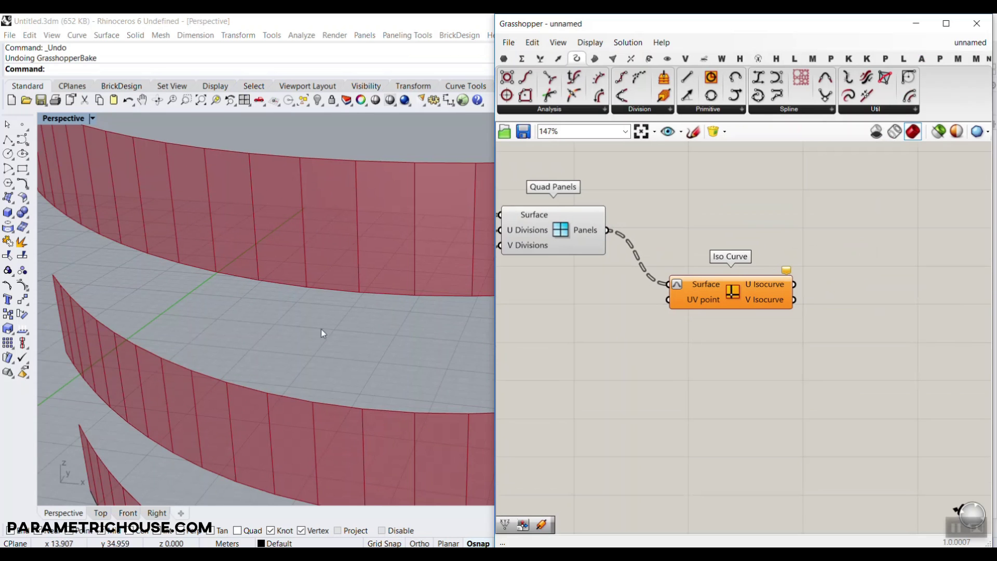
scroll(322, 322, down, 8)
scroll(324, 315, up, 4)
drag(700, 306, 773, 293)
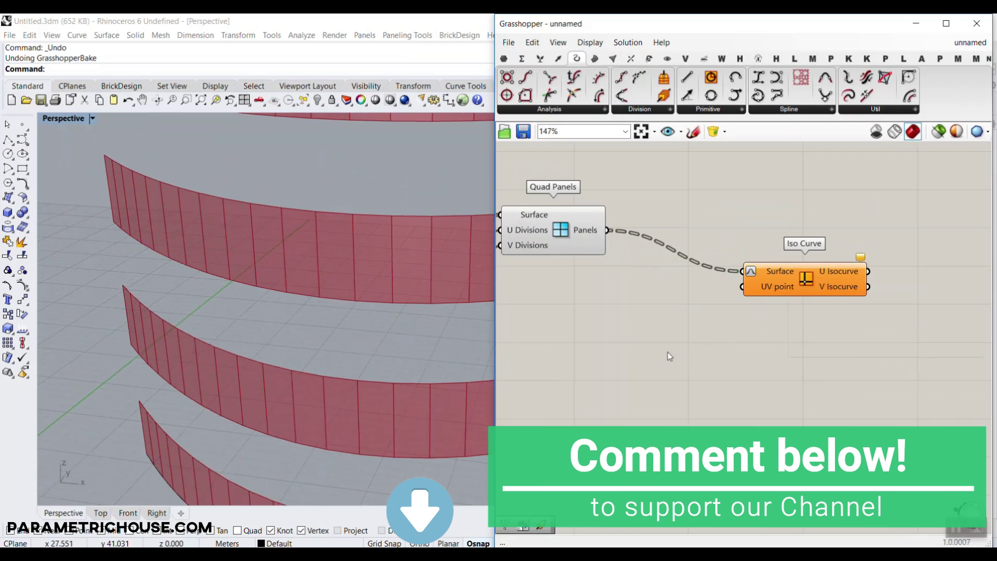
Step: Place a Construct Point component below and left of Iso Curve and connect its Point output to the UV point input
click(559, 58)
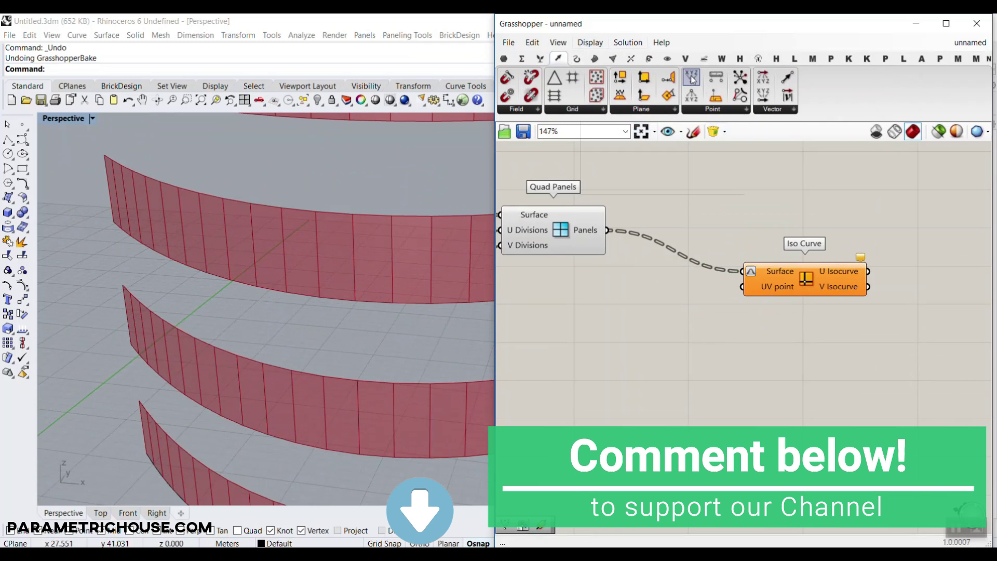
drag(716, 95, 663, 348)
scroll(696, 347, up, 2)
drag(725, 348, 760, 263)
Step: Rename Construct Point's X, Y and Z coordinate inputs to u, v and -
scroll(691, 301, up, 2)
right_click(690, 289)
drag(758, 297, 641, 296)
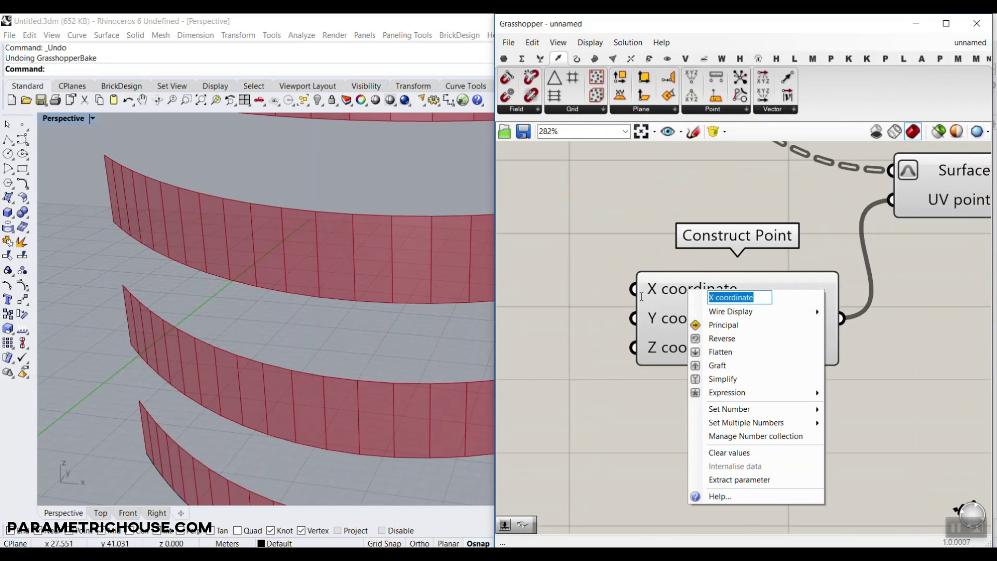
text(u)
key(Return)
right_click(674, 323)
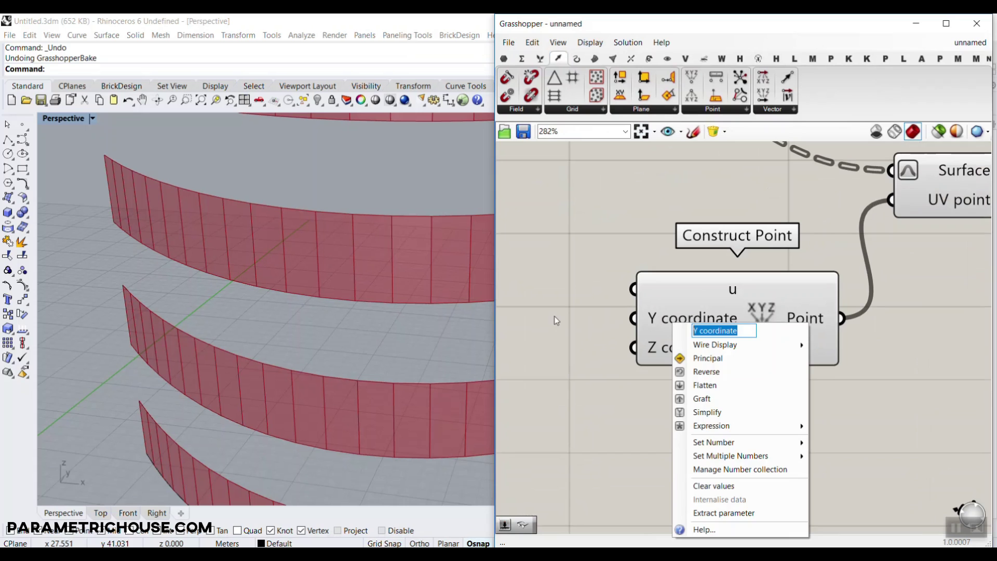
text(v)
key(Return)
right_click(670, 335)
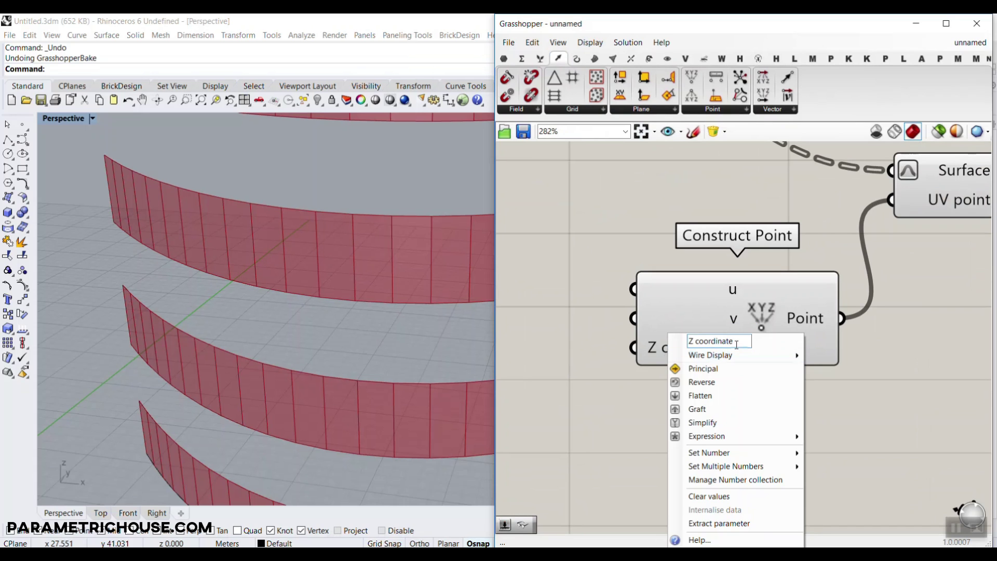
text(-)
key(Return)
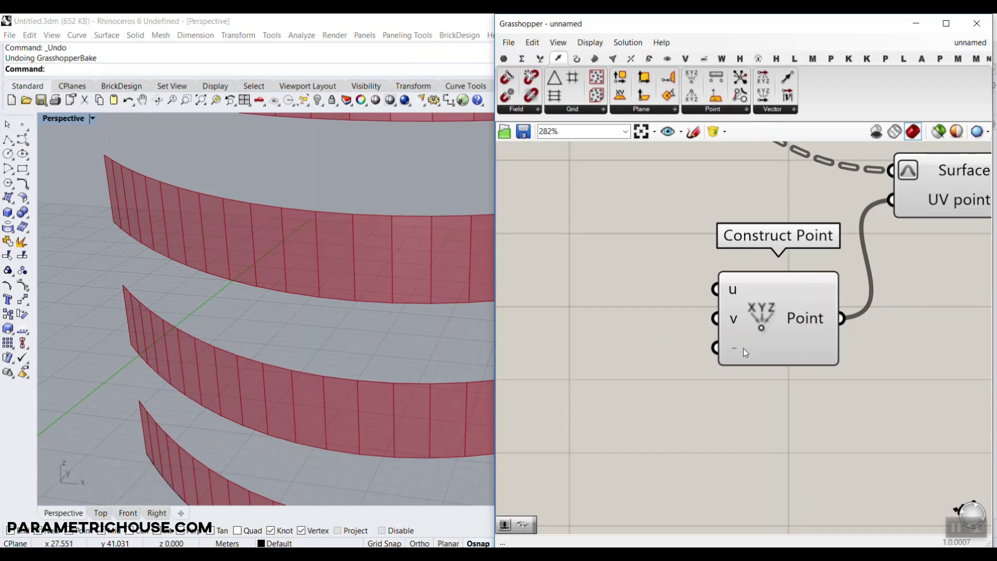
Step: Feed Construct Point's v input with a number slider set to 0.8
right_drag(836, 204, 817, 210)
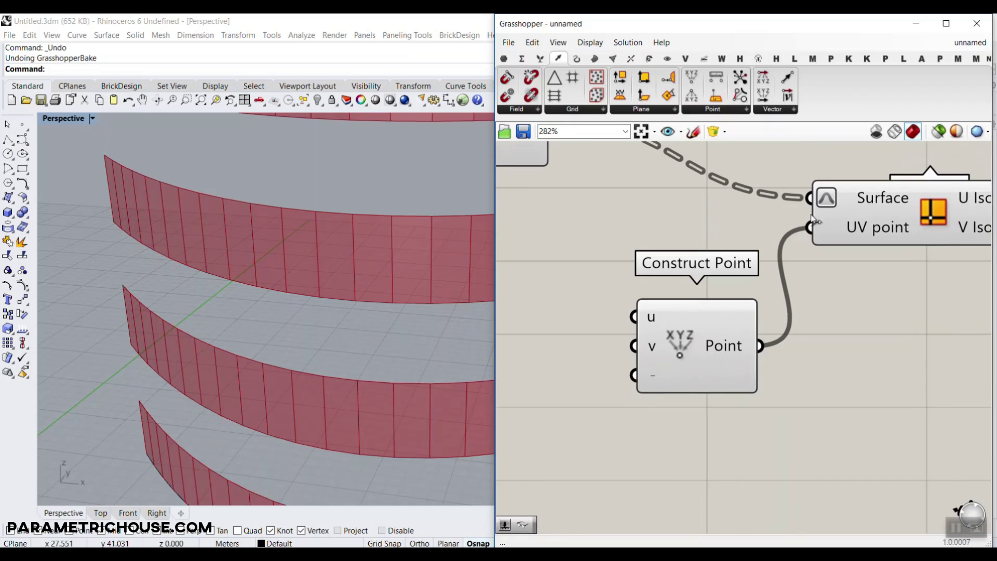
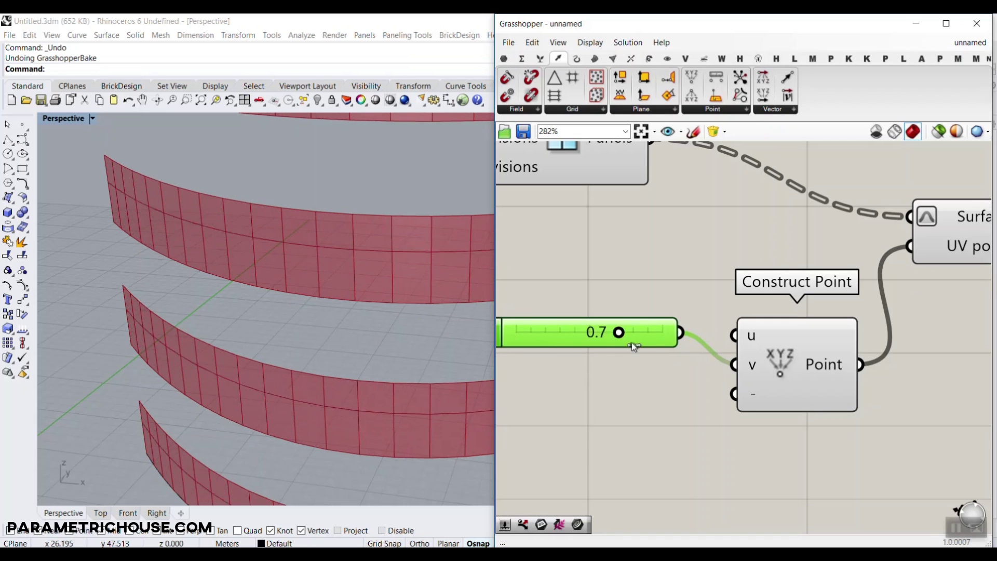
scroll(637, 347, down, 3)
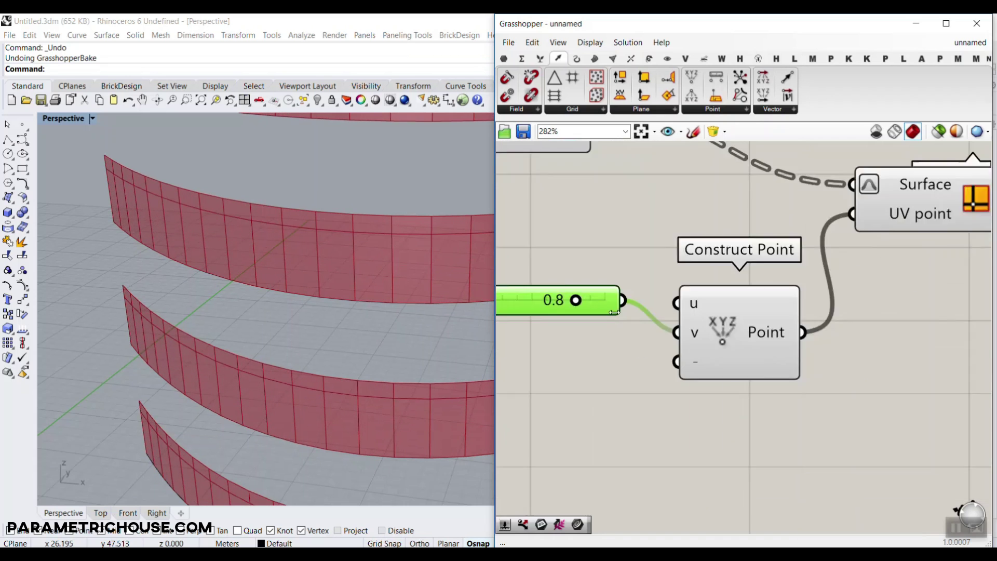
scroll(846, 359, down, 2)
Step: Duplicate the slider, Construct Point and Iso Curve group twice, stacking the copies below the original
drag(852, 357, 644, 283)
key(ctrl+c)
key(ctrl+v)
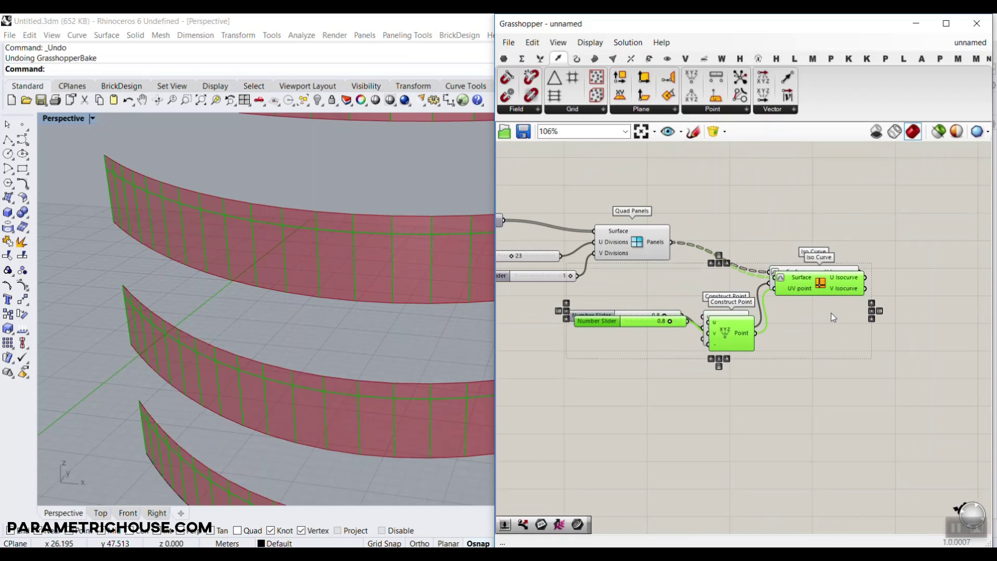
drag(823, 294, 855, 426)
key(ctrl+c)
key(ctrl+v)
Step: Set the uppermost Construct Point's v slider to 1.0 and highlight its Iso Curve
click(865, 387)
scroll(652, 308, up, 4)
drag(688, 326, 717, 327)
right_drag(754, 278, 591, 249)
click(850, 232)
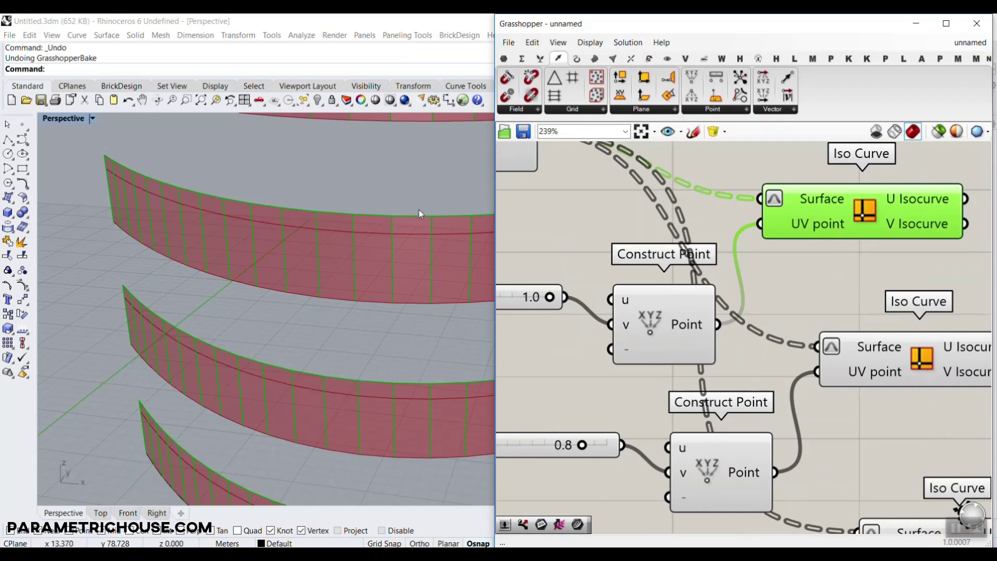
Step: Set the middle Construct Point's v slider to 0.4 and the lowest one's to 1.0
scroll(797, 354, down, 3)
click(860, 285)
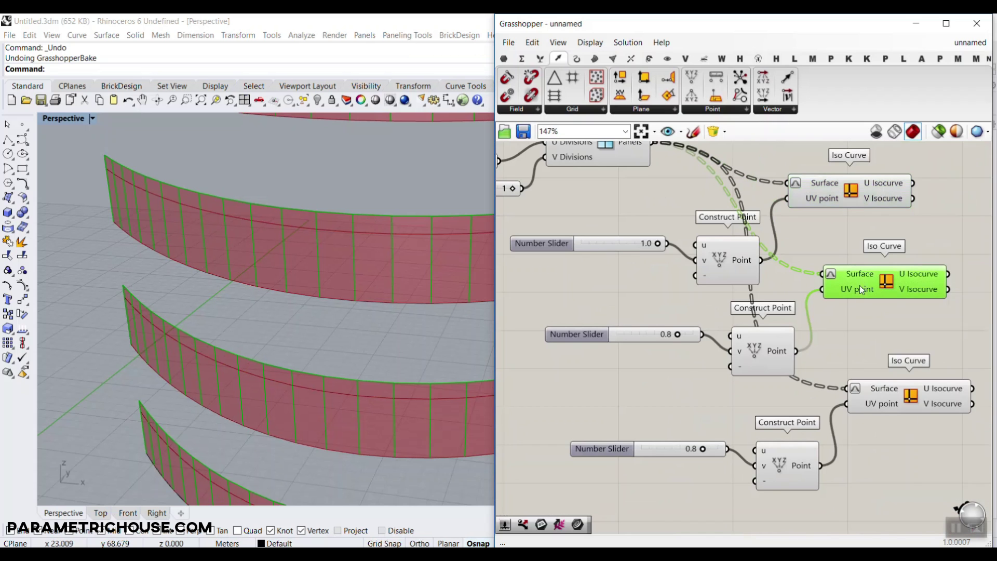
scroll(638, 360, up, 2)
drag(690, 326, 667, 336)
scroll(748, 343, down, 2)
click(813, 308)
drag(632, 362, 660, 368)
scroll(597, 218, up, 2)
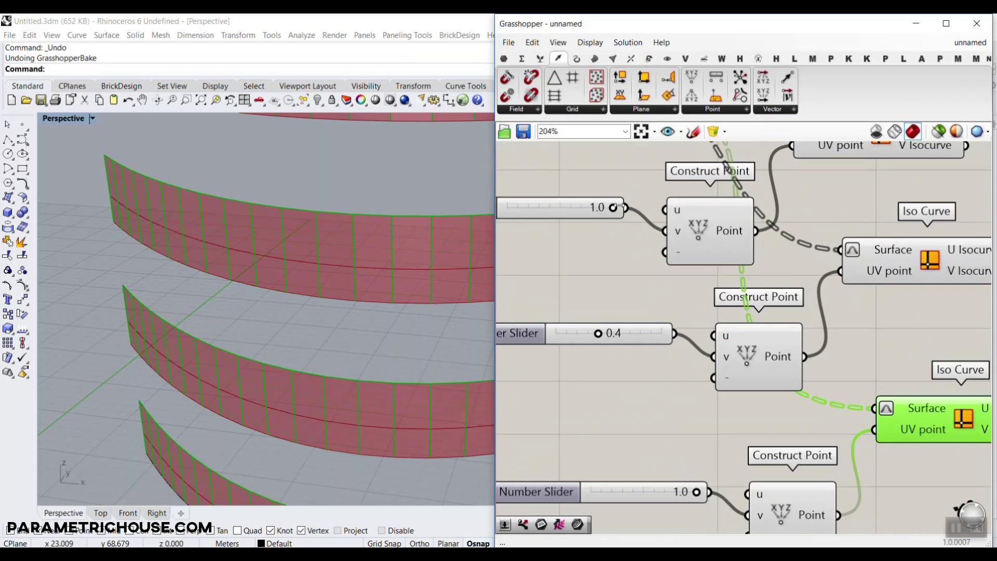
Step: Set the uppermost v slider to 0.0 and the middle v slider to 0.6
drag(612, 208, 491, 211)
scroll(521, 164, down, 2)
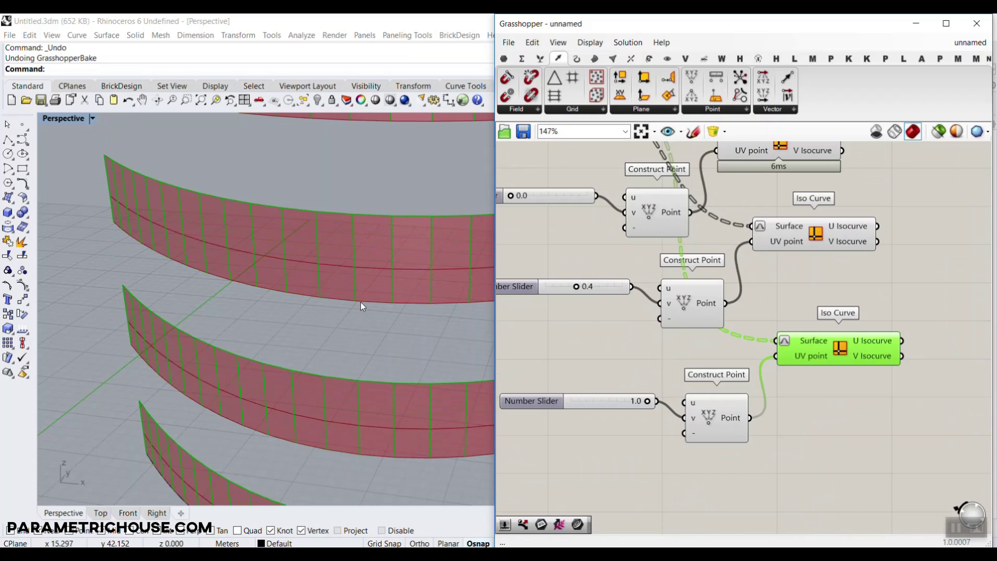
mouse_move(575, 290)
mouse_down()
mouse_move(600, 289)
mouse_move(592, 289)
mouse_up()
Step: Highlight the three Iso Curve components one after another to examine their curves on the panels
click(639, 408)
click(837, 347)
click(820, 237)
right_drag(797, 178, 783, 272)
click(787, 245)
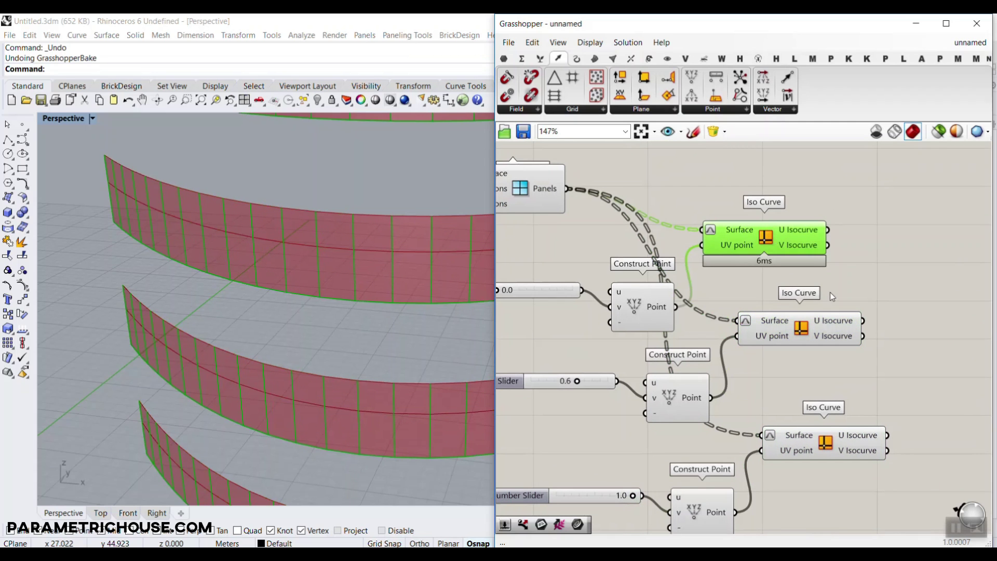
click(908, 309)
Step: Place a Curve parameter beside the uppermost Iso Curve and compare the U and V Isocurve outputs through it
right_drag(908, 309, 852, 311)
click(505, 59)
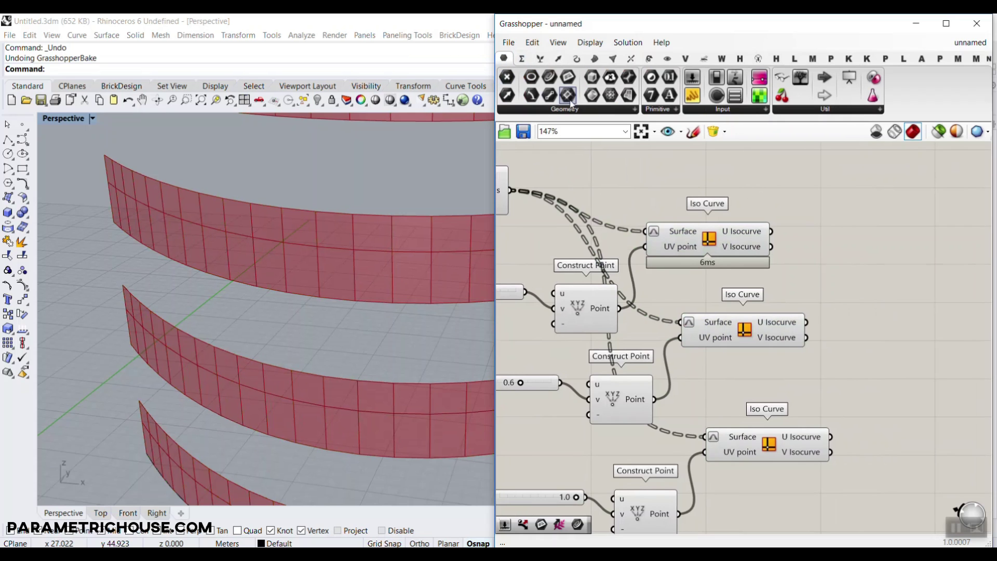
drag(550, 79, 820, 242)
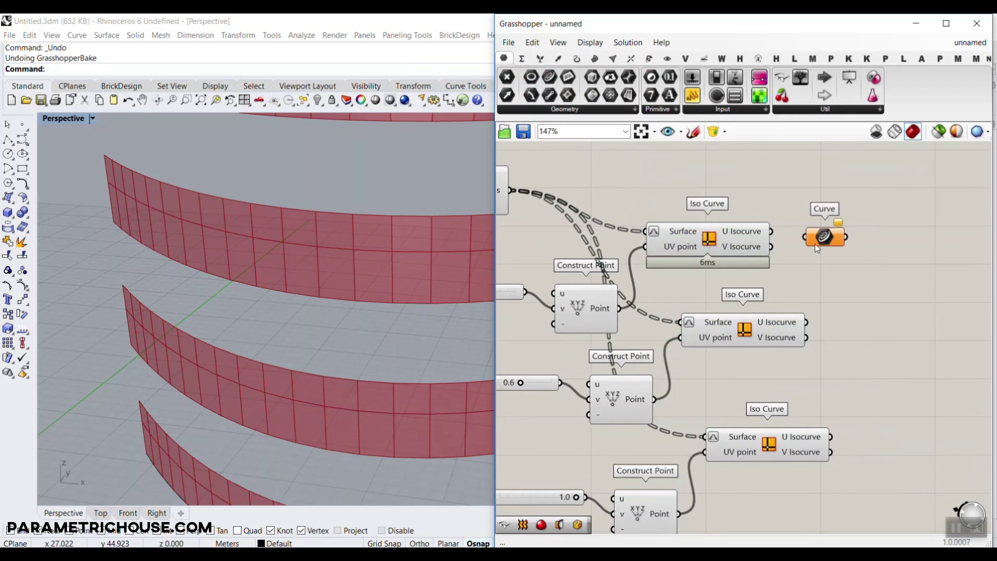
scroll(831, 231, up, 3)
drag(748, 232, 819, 232)
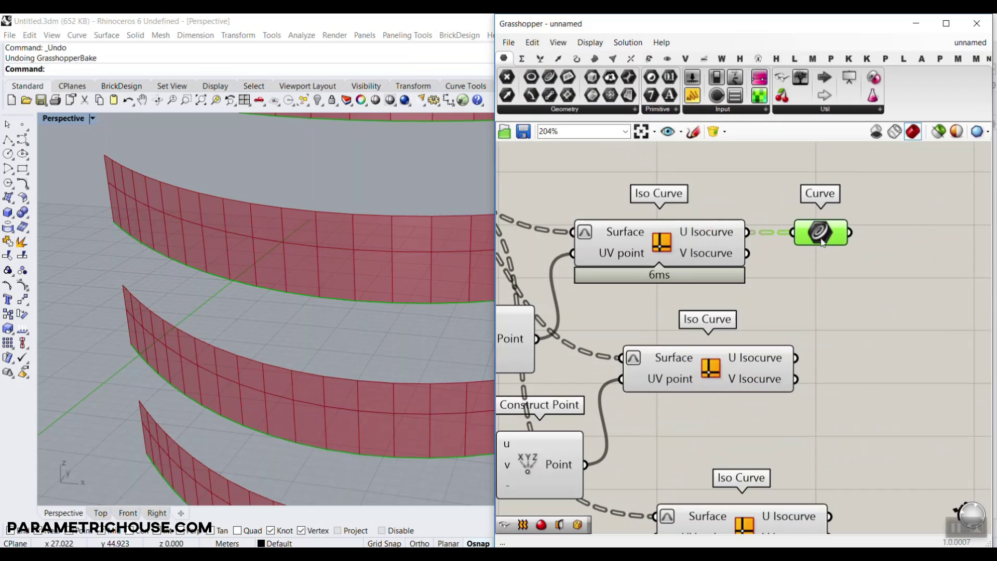
drag(748, 253, 790, 232)
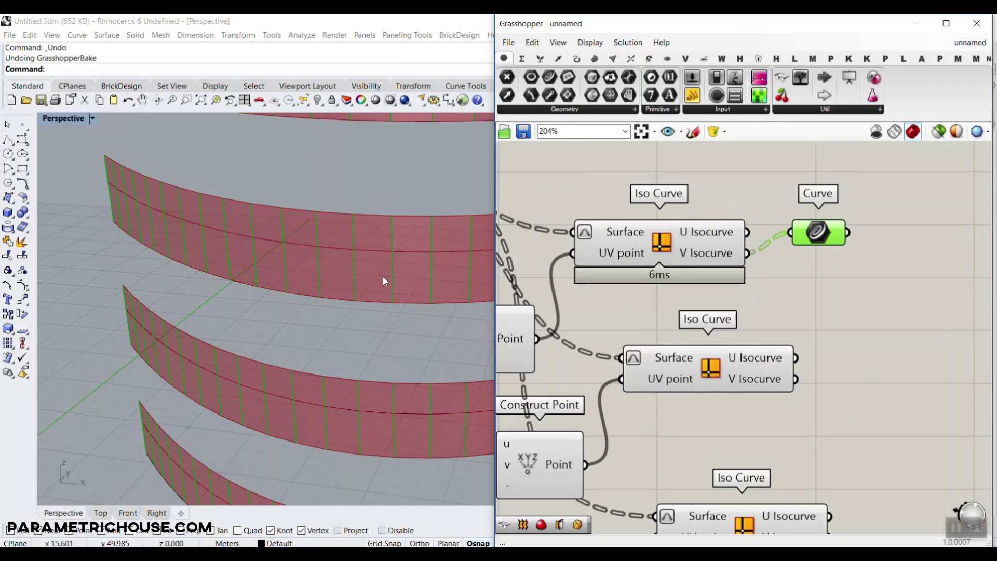
Step: Feed the Curve parameter from U Isocurve, and add two Curve copies fed by the other Iso Curves' U Isocurve outputs
drag(747, 233, 923, 359)
drag(796, 357, 889, 352)
right_drag(878, 354, 735, 297)
drag(771, 293, 826, 431)
drag(688, 459, 791, 416)
drag(814, 420, 822, 453)
right_drag(721, 395, 837, 375)
Step: Turn off the preview of the three Iso Curve and three Construct Point components
scroll(836, 375, down, 3)
drag(828, 439, 614, 243)
right_click(650, 189)
click(725, 210)
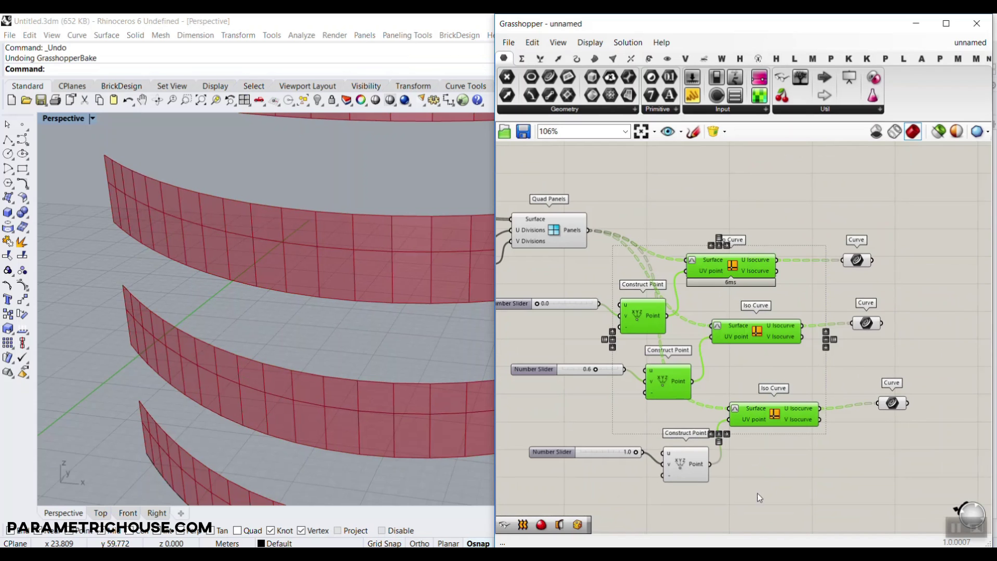
drag(759, 498, 677, 402)
right_click(626, 207)
click(663, 216)
click(663, 215)
Step: Move the middle Curve parameter so it sits nearly below the uppermost one
right_drag(881, 292, 839, 283)
scroll(839, 283, up, 2)
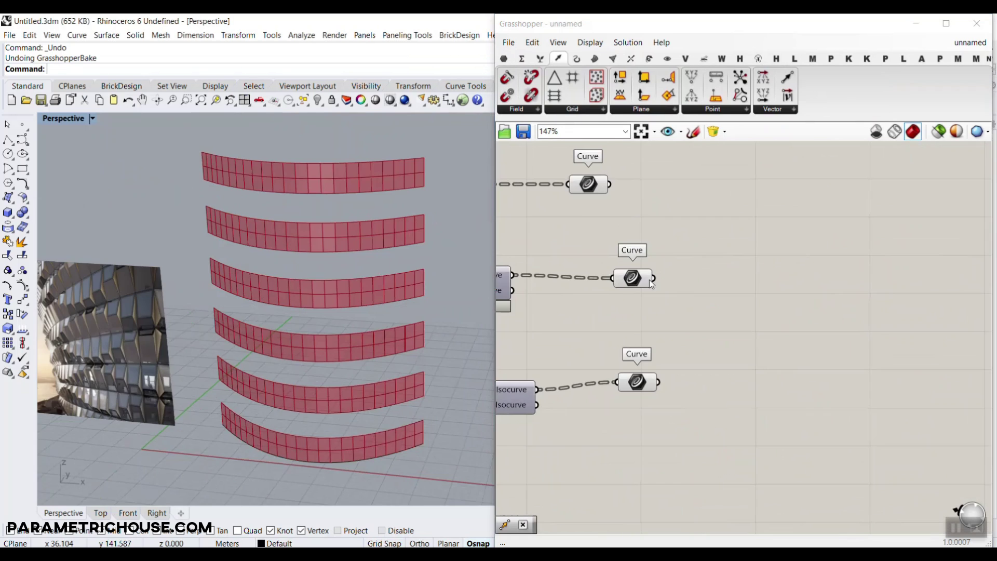
right_drag(629, 282, 684, 279)
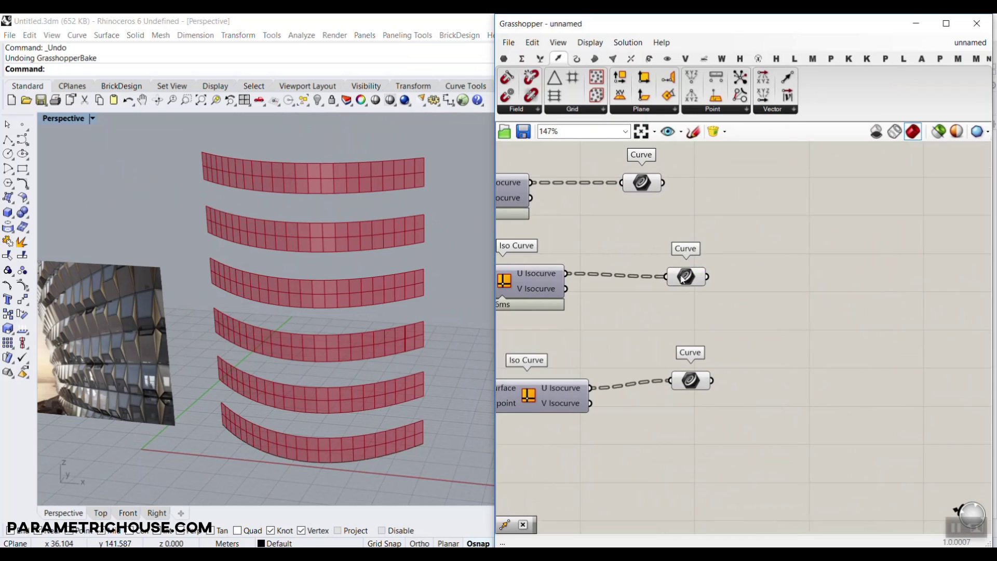
drag(684, 279, 646, 265)
Step: Set the middle v slider to 0.4 and check the isocurve height on the facade strips
scroll(274, 254, up, 4)
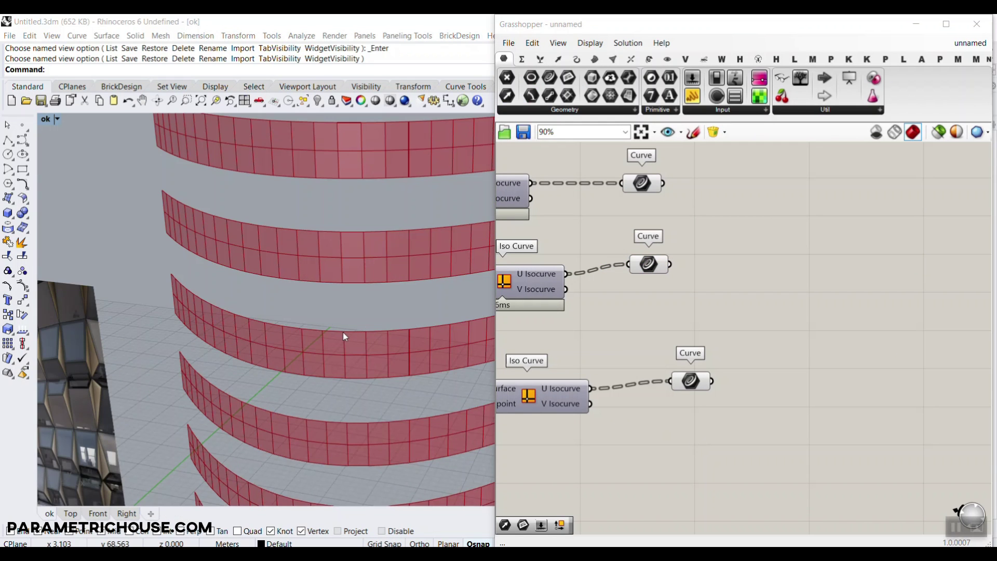
scroll(344, 336, down, 5)
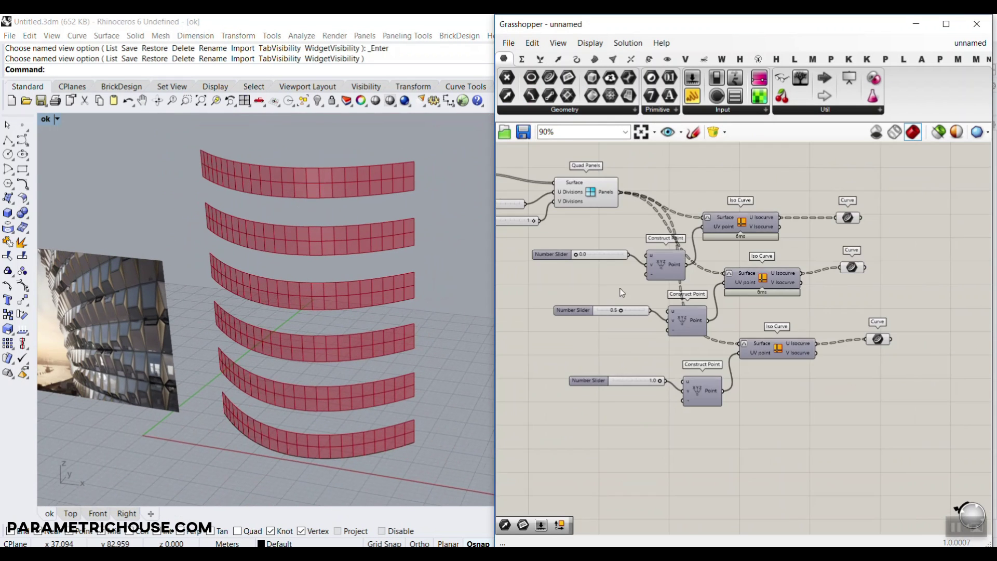
scroll(621, 293, up, 5)
mouse_move(633, 310)
mouse_down()
mouse_move(596, 310)
mouse_move(619, 310)
mouse_up()
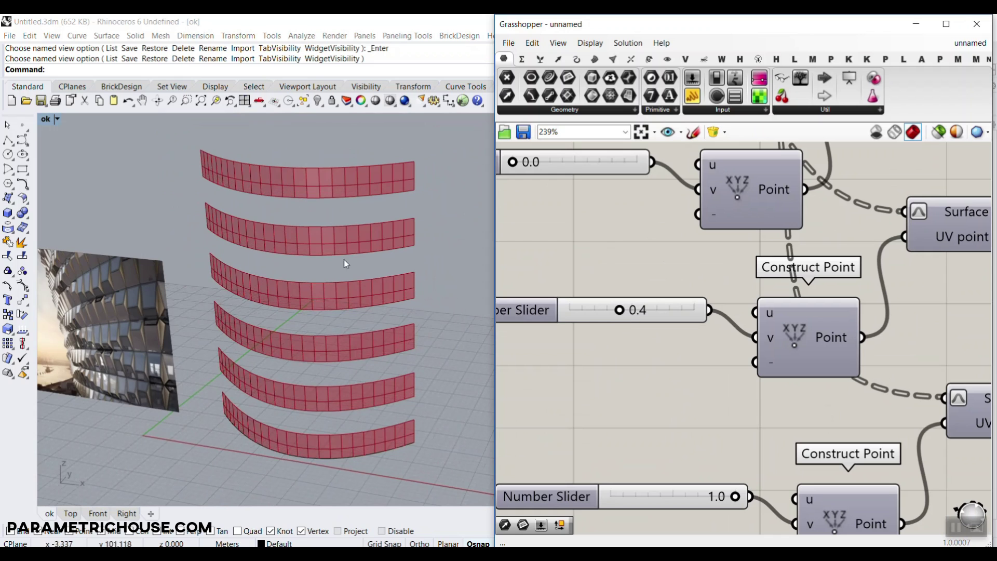
scroll(345, 254, up, 5)
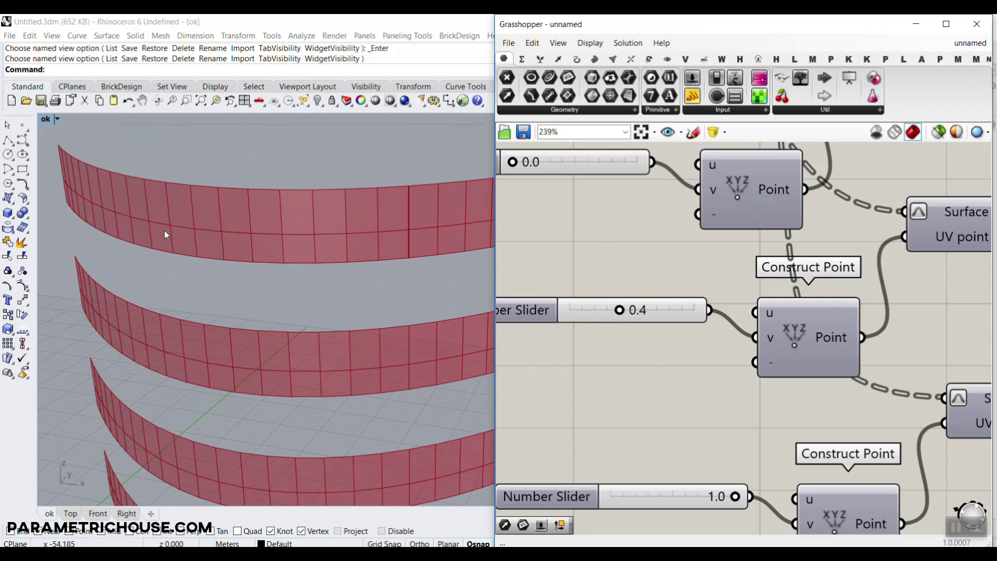
Step: Move the 0.4 slider farther left of its Construct Point
right_drag(613, 297, 789, 296)
scroll(788, 296, down, 1)
scroll(789, 296, down, 2)
drag(802, 312, 778, 318)
scroll(285, 268, down, 5)
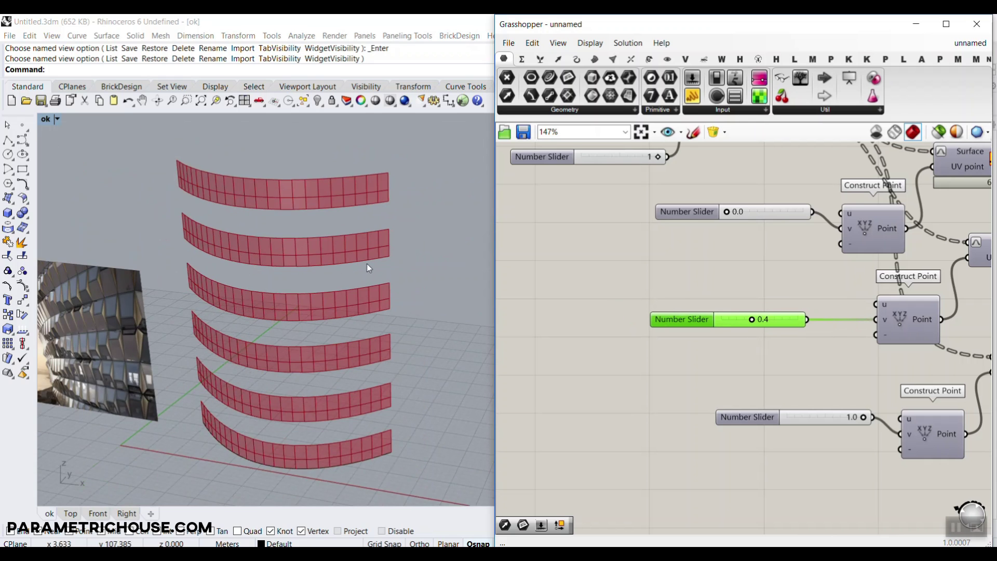
scroll(368, 267, up, 3)
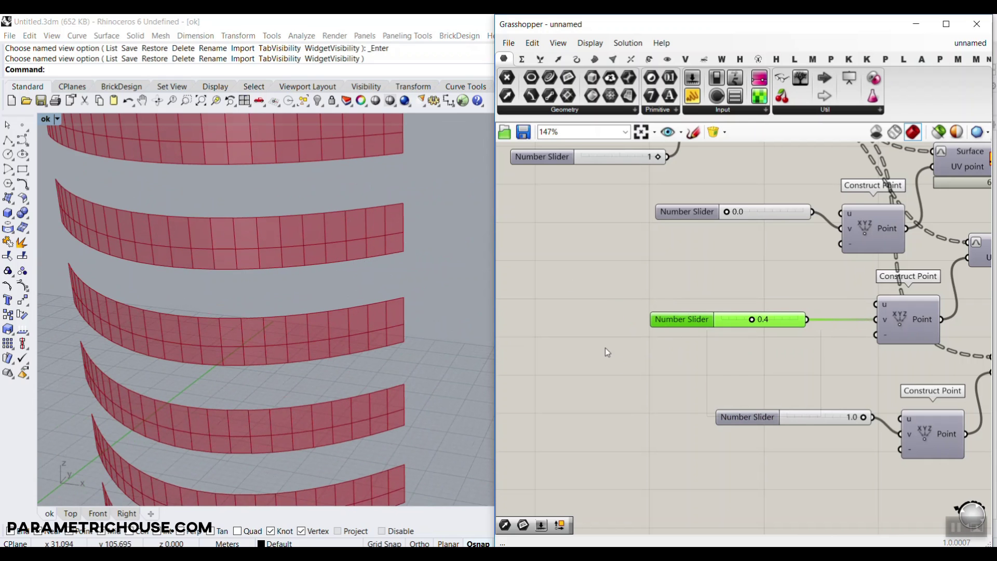
Step: Add a Range component to the left of the v sliders
right_drag(606, 348, 654, 335)
double_click(666, 320)
text(range)
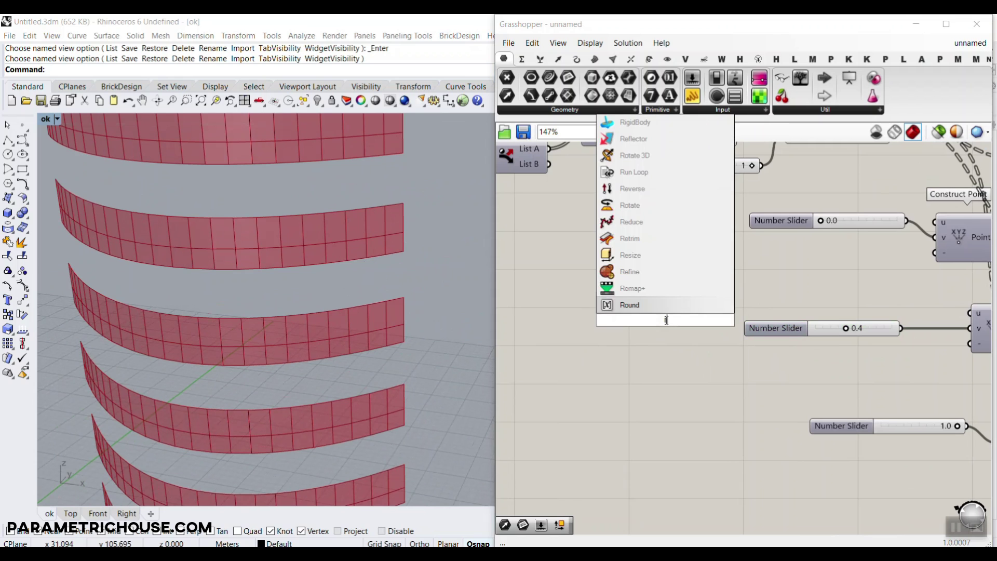
key(Return)
right_drag(662, 349, 795, 330)
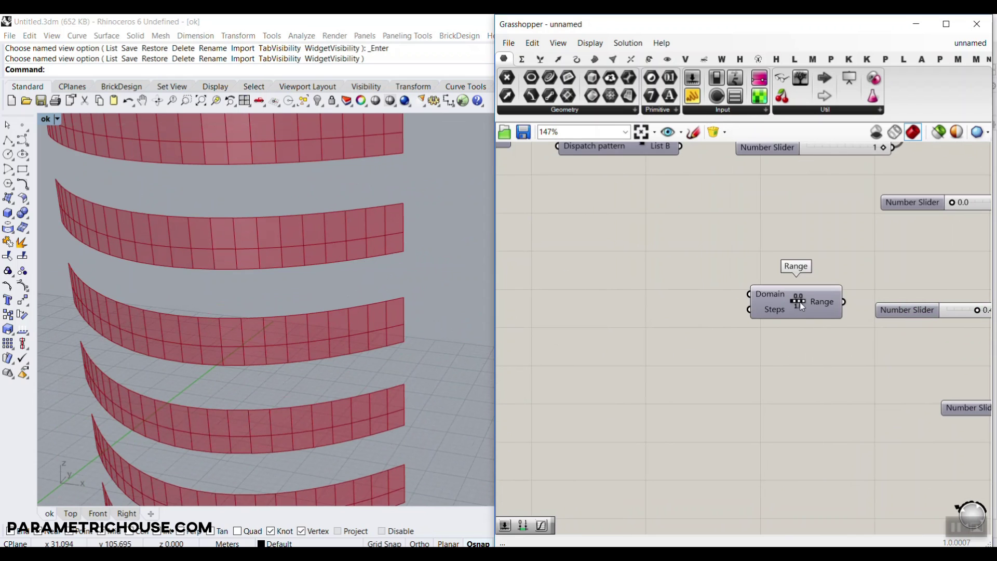
drag(800, 301, 738, 316)
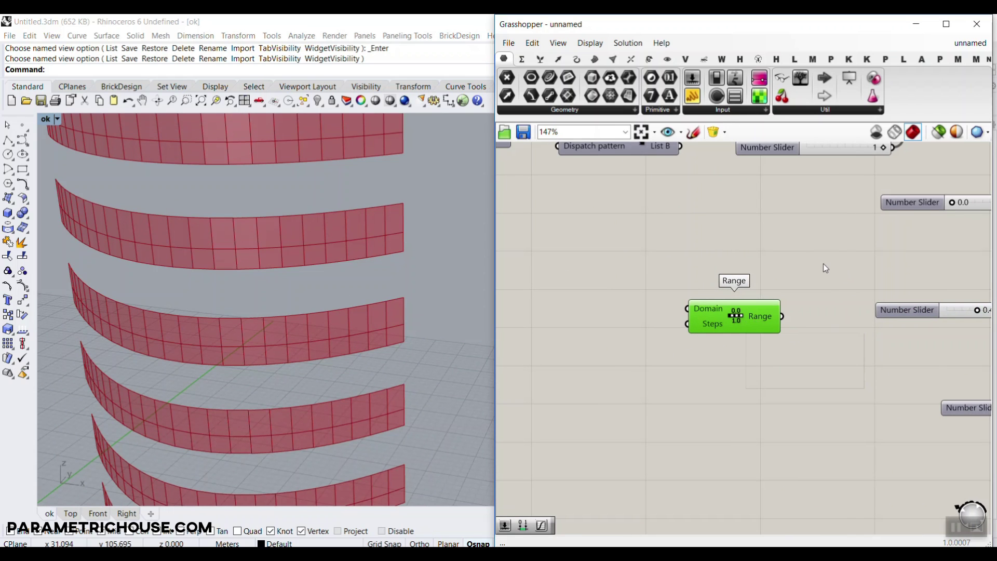
Step: Move the Range component slightly up and closer to the middle v slider
mouse_move(863, 168)
mouse_down()
mouse_move(936, 50)
mouse_move(940, 86)
mouse_up()
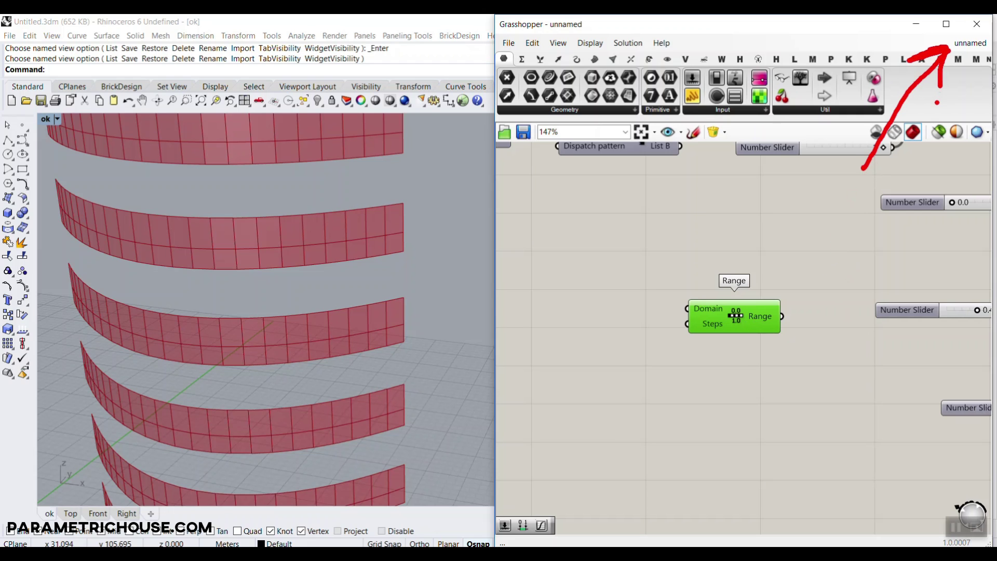
key(Escape)
click(770, 396)
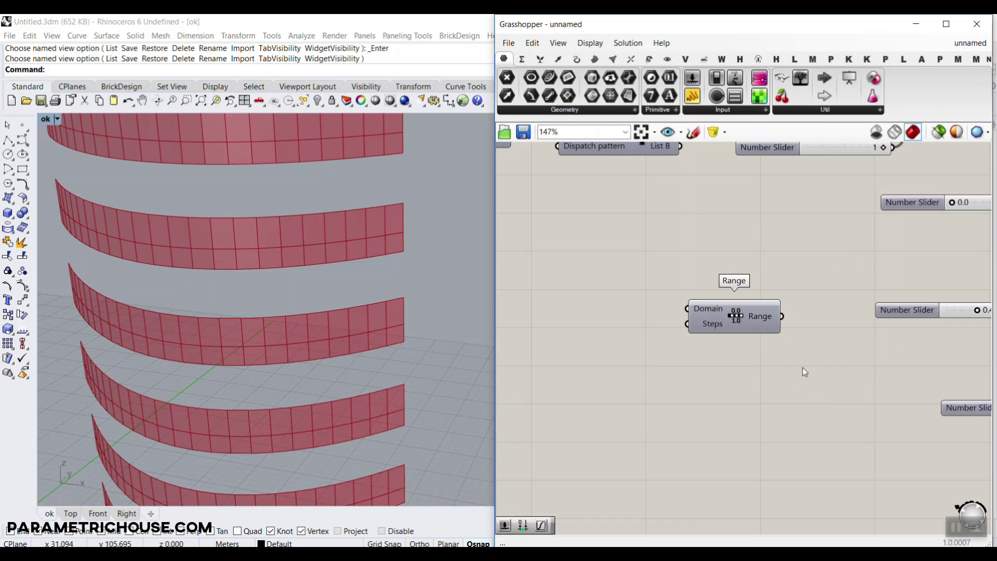
drag(748, 323, 780, 299)
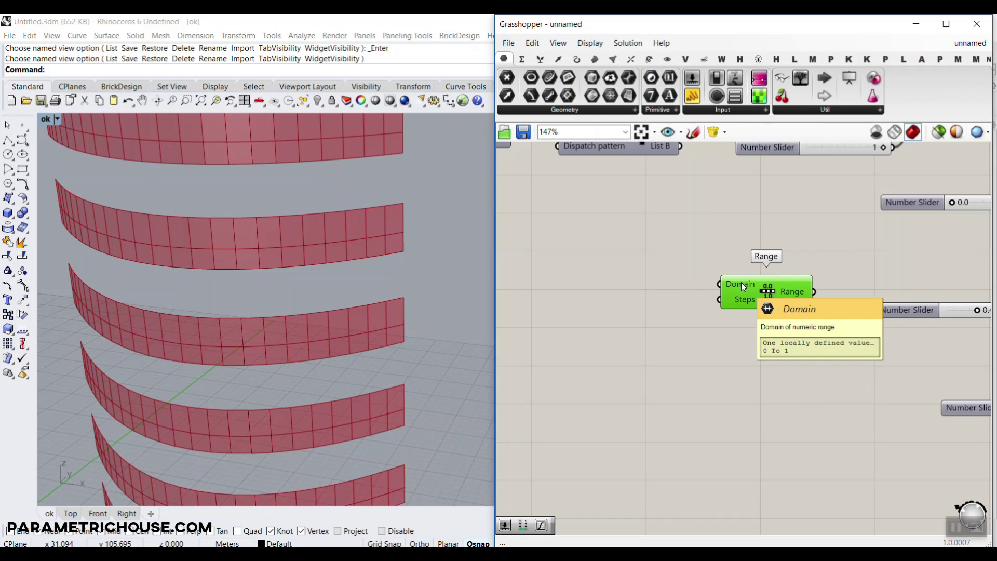
Step: Simplify the Panels output of Quad Panels and check its data tree branches
scroll(740, 283, up, 3)
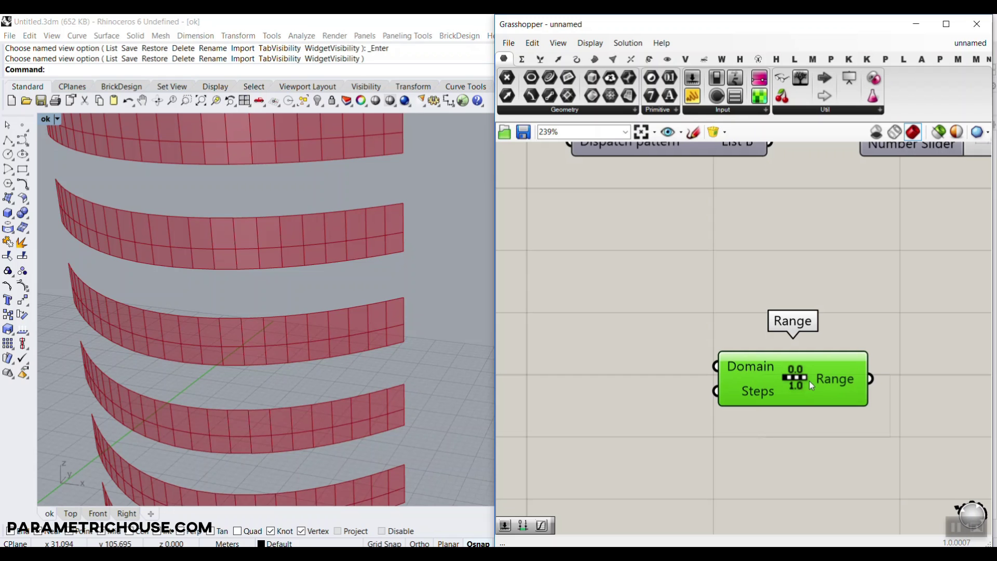
scroll(845, 330, down, 3)
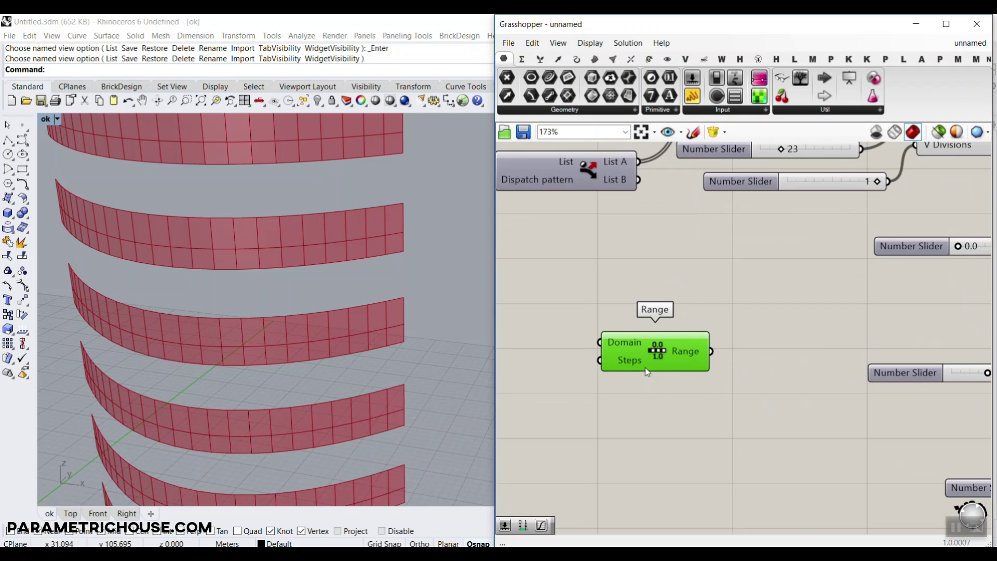
scroll(685, 308, down, 2)
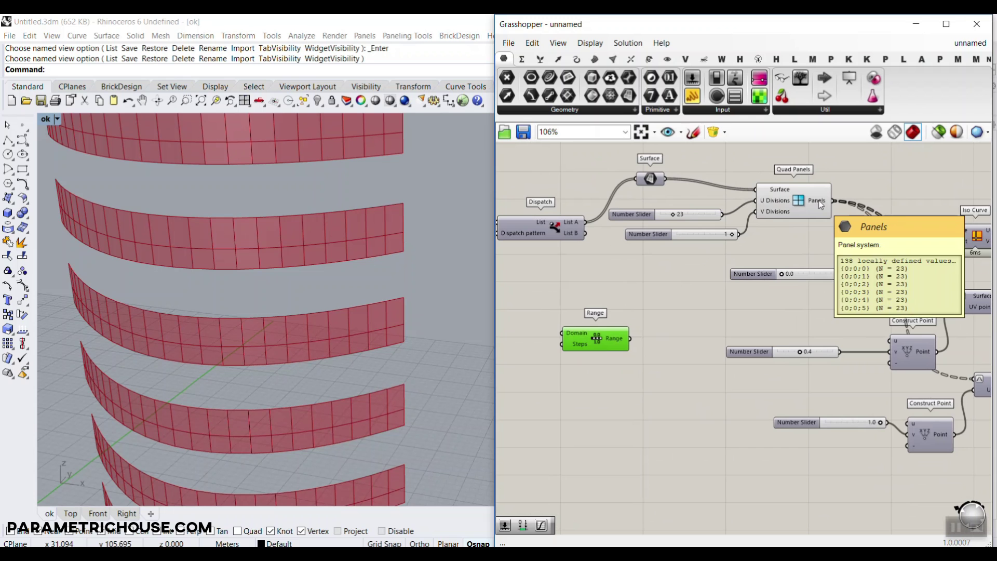
right_drag(820, 199, 644, 178)
right_click(646, 174)
click(668, 248)
mouse_move(642, 178)
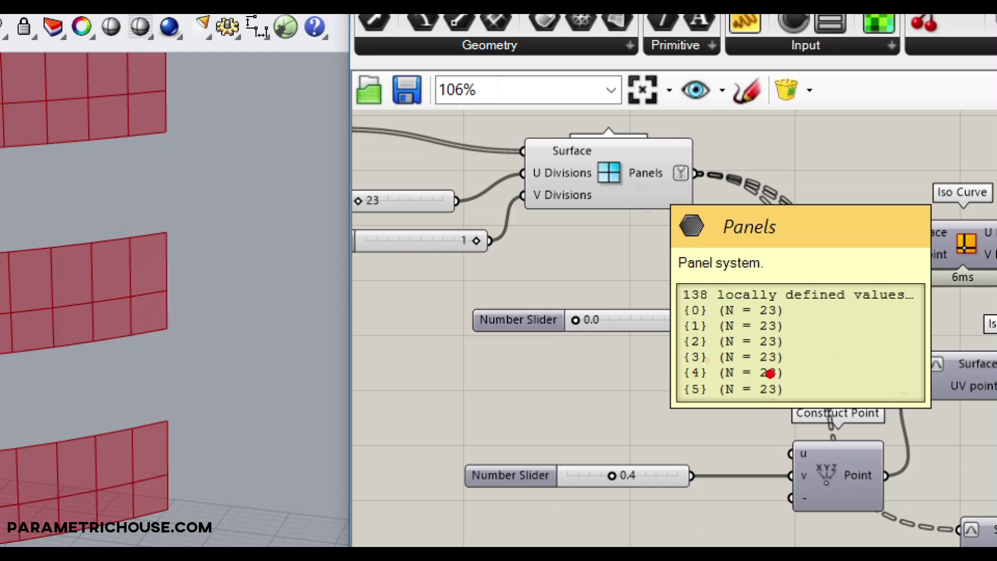
drag(786, 308, 838, 266)
key(Escape)
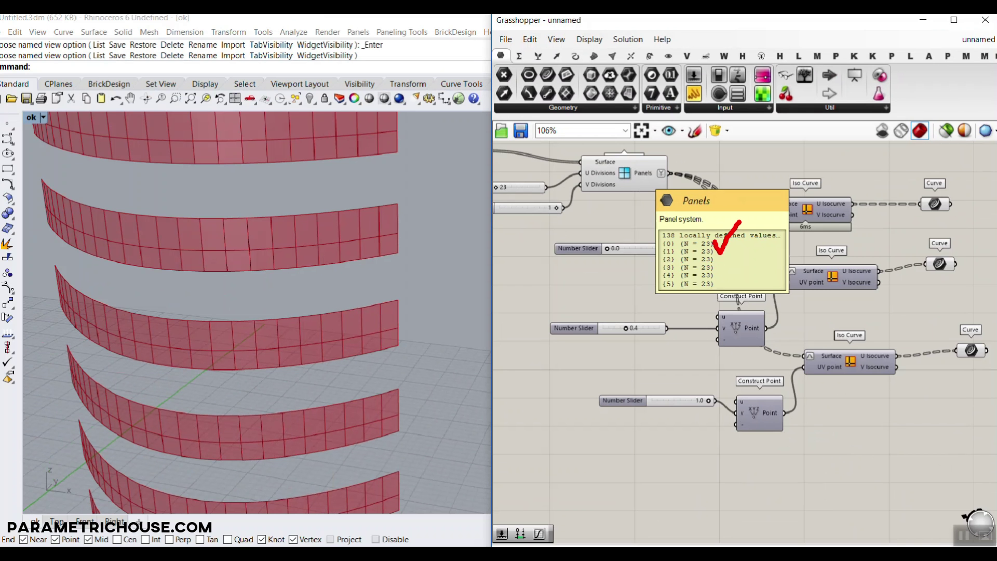
Step: Wire the 23 U Divisions slider into the Range's Steps input and move the Range above Quad Panels
right_drag(537, 253, 686, 255)
scroll(680, 200, up, 3)
right_drag(621, 212, 763, 218)
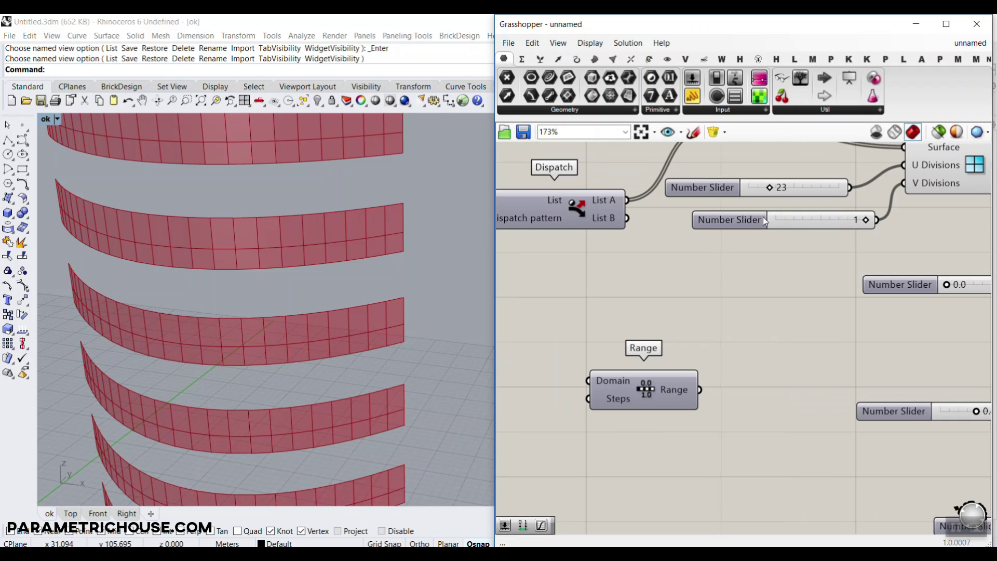
drag(851, 188, 733, 380)
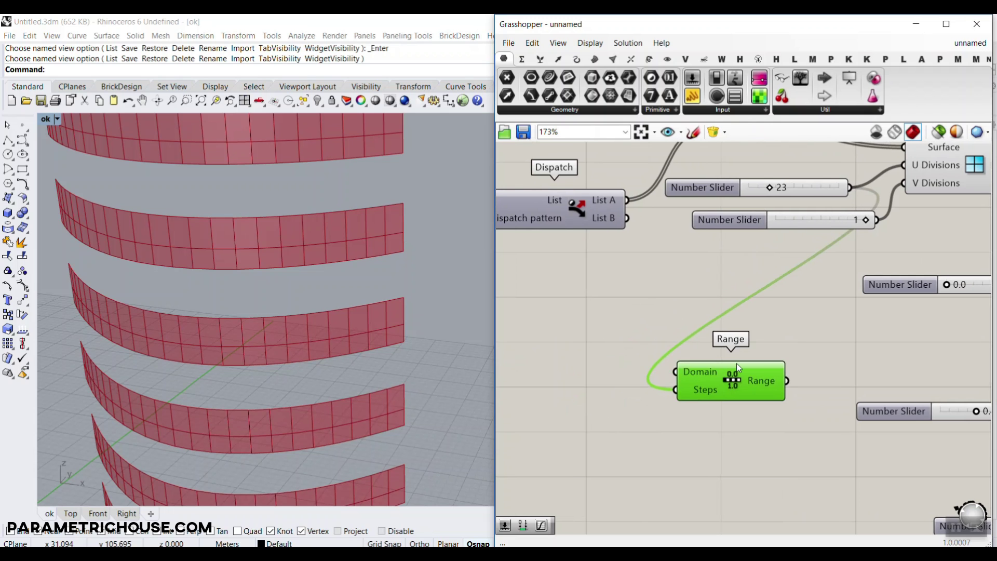
scroll(737, 363, down, 3)
right_drag(743, 351, 551, 408)
drag(552, 428, 705, 230)
scroll(687, 274, up, 2)
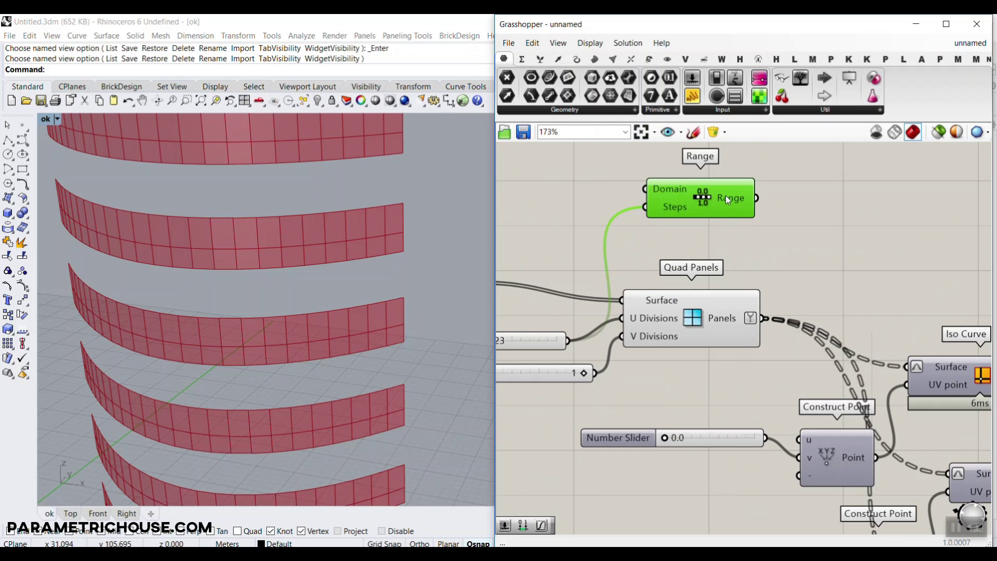
Step: Examine the Range's output list to compare its number of values with the number of steps
mouse_move(726, 196)
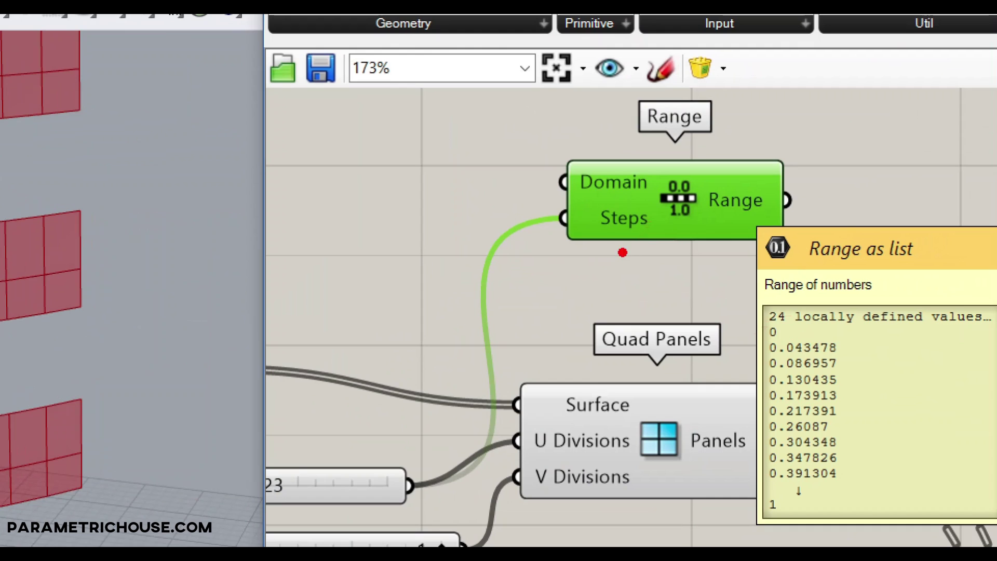
drag(577, 267, 735, 267)
drag(565, 242, 569, 292)
drag(731, 241, 732, 282)
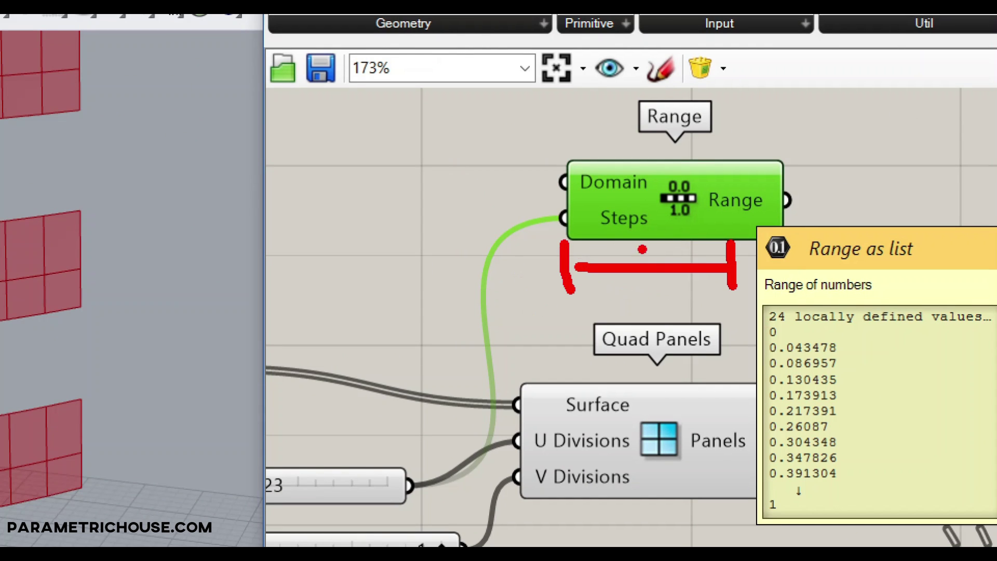
drag(616, 246, 623, 292)
drag(653, 245, 656, 281)
drag(690, 252, 691, 281)
mouse_move(720, 292)
mouse_down()
mouse_move(725, 304)
mouse_move(753, 269)
mouse_up()
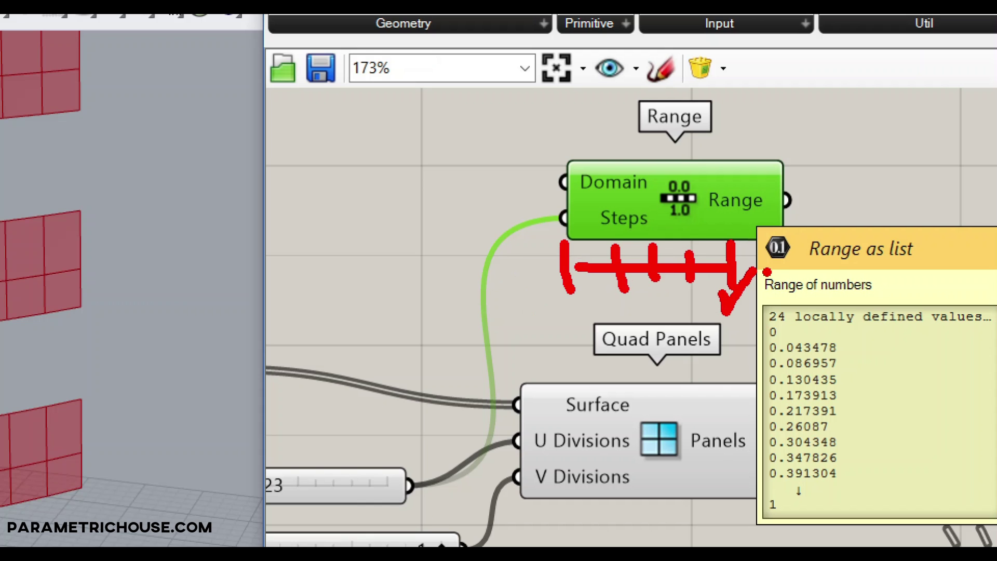
drag(489, 194, 603, 235)
drag(585, 215, 605, 236)
text(x-1)
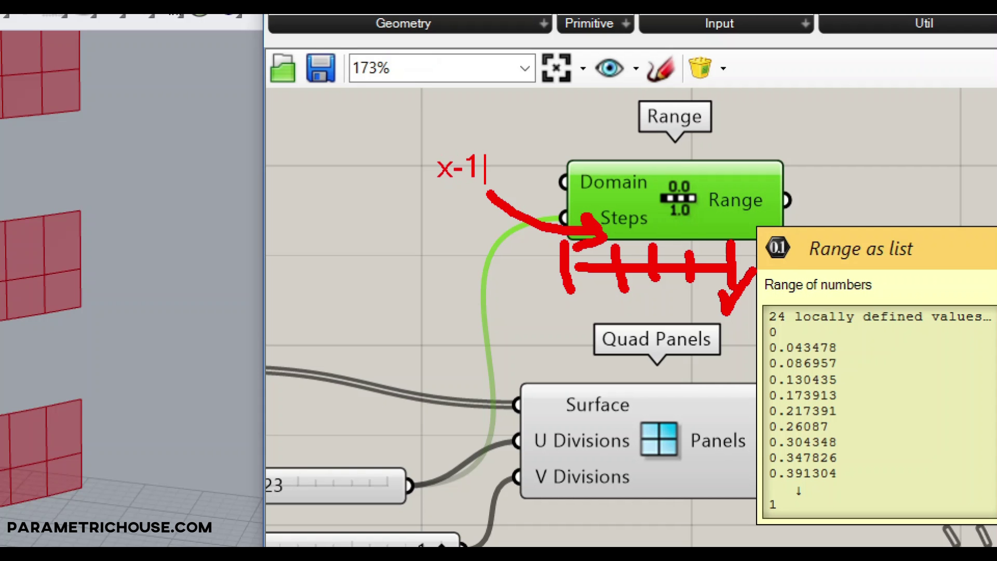
key(Escape)
Step: Apply the expression x-1 to the Range's Steps input and check the output list
right_click(601, 213)
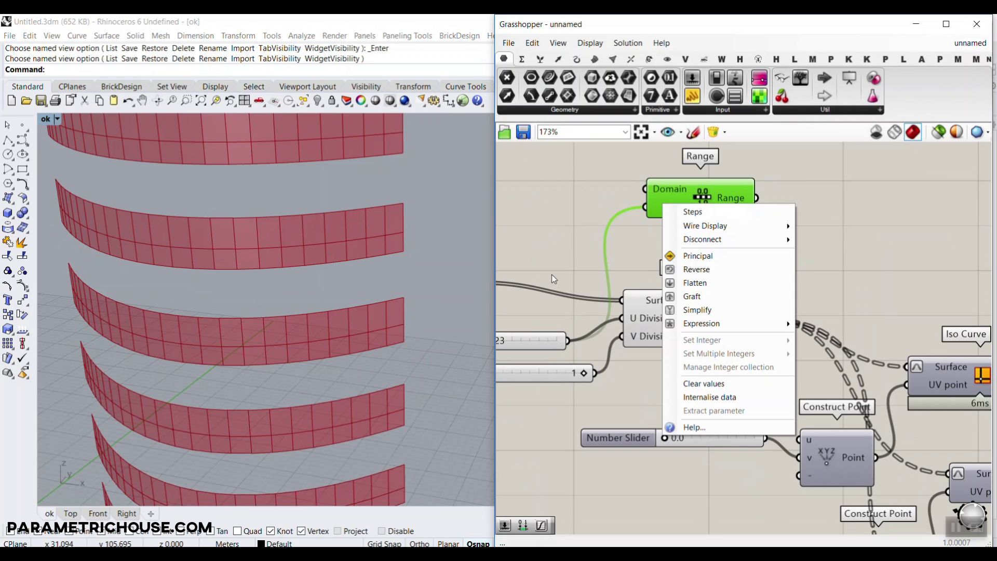
mouse_move(690, 328)
click(832, 339)
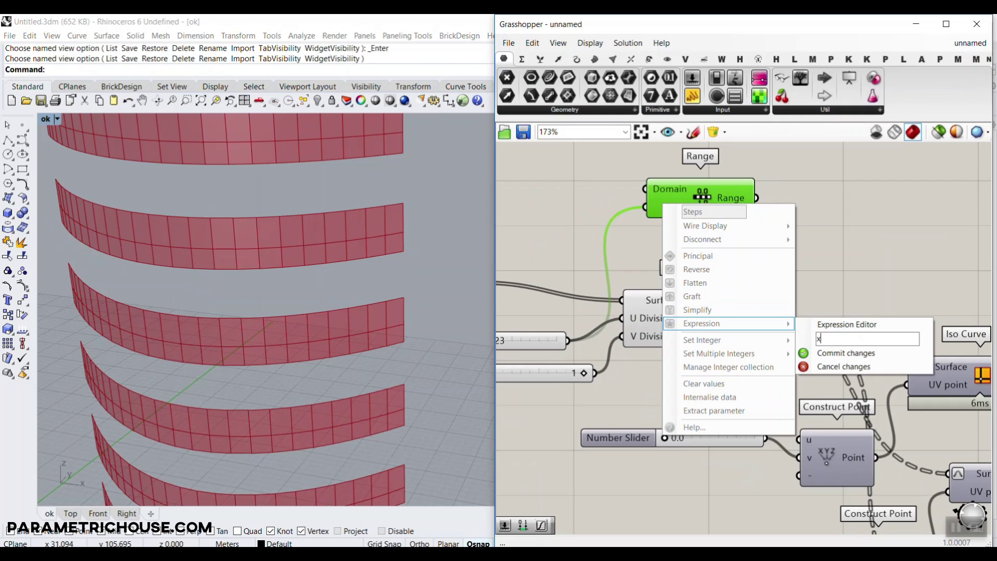
text(x-1)
key(Return)
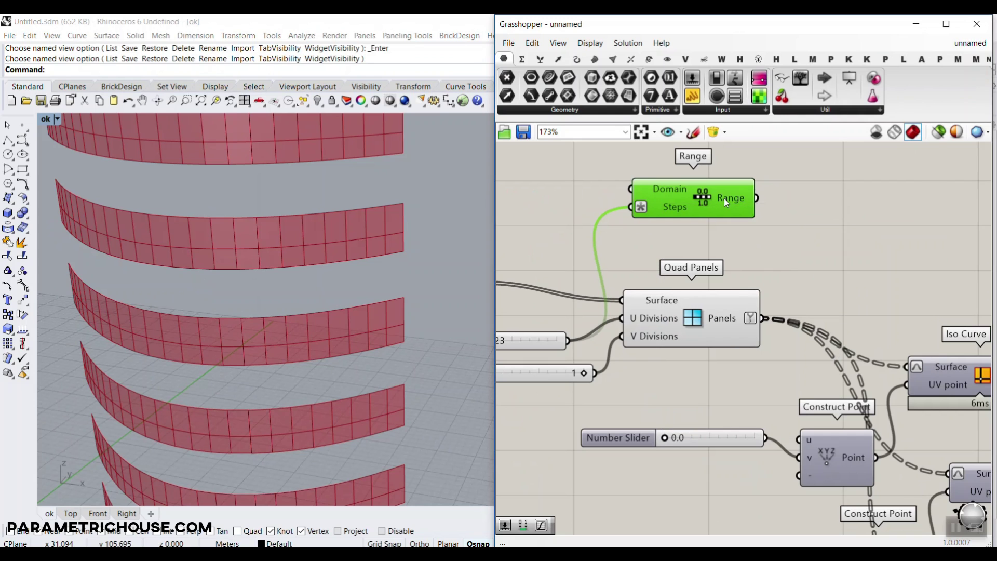
mouse_move(726, 201)
Step: Add a Graph Mapper beside the Range and feed it with the Range output
right_drag(724, 198, 615, 269)
double_click(740, 262)
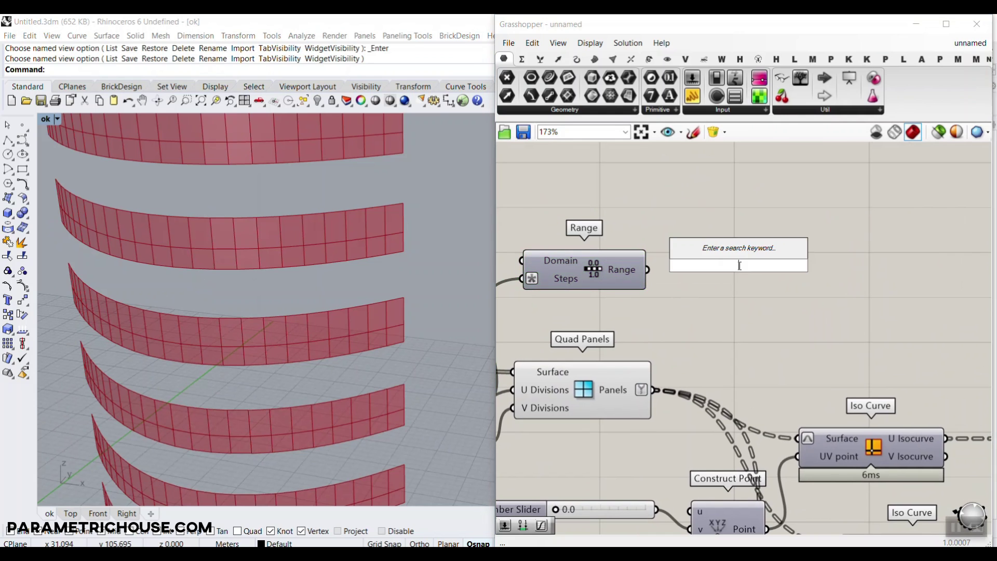
text(gra)
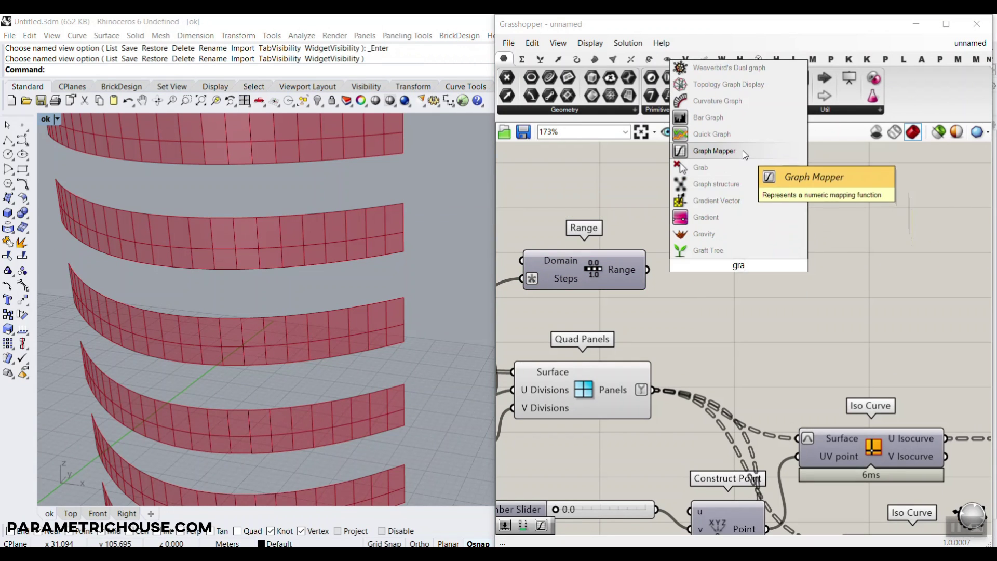
click(691, 151)
drag(647, 270, 669, 266)
Step: Change the Graph Mapper to a sine-shaped graph and adjust it to one hump peaking at mid-range
right_click(734, 272)
mouse_move(778, 423)
click(869, 500)
drag(800, 204, 739, 203)
scroll(746, 266, up, 3)
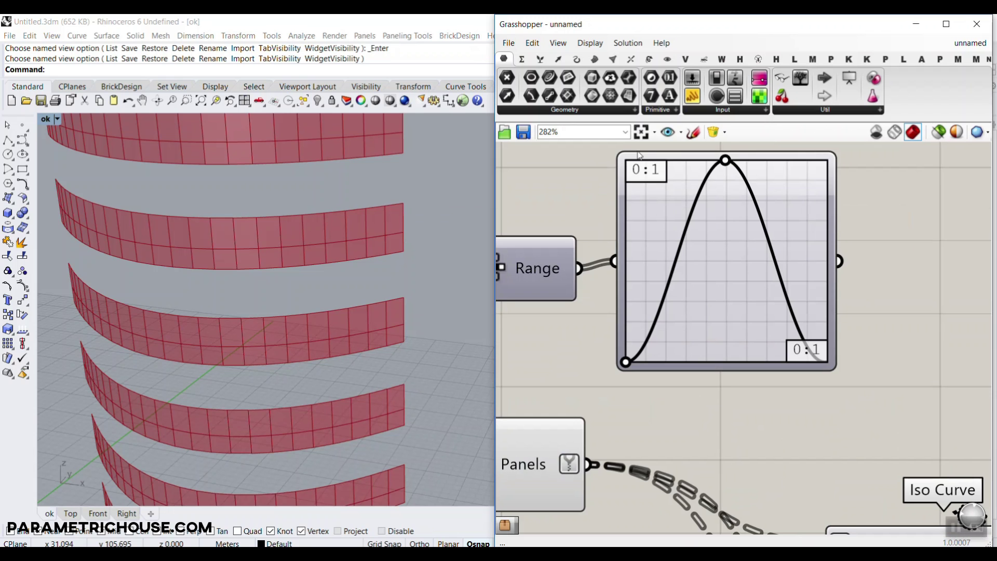
Step: Move the Range and Graph Mapper together to the free area below and left of the v sliders
scroll(761, 270, down, 8)
drag(797, 239, 578, 363)
scroll(717, 257, down, 2)
scroll(613, 444, up, 5)
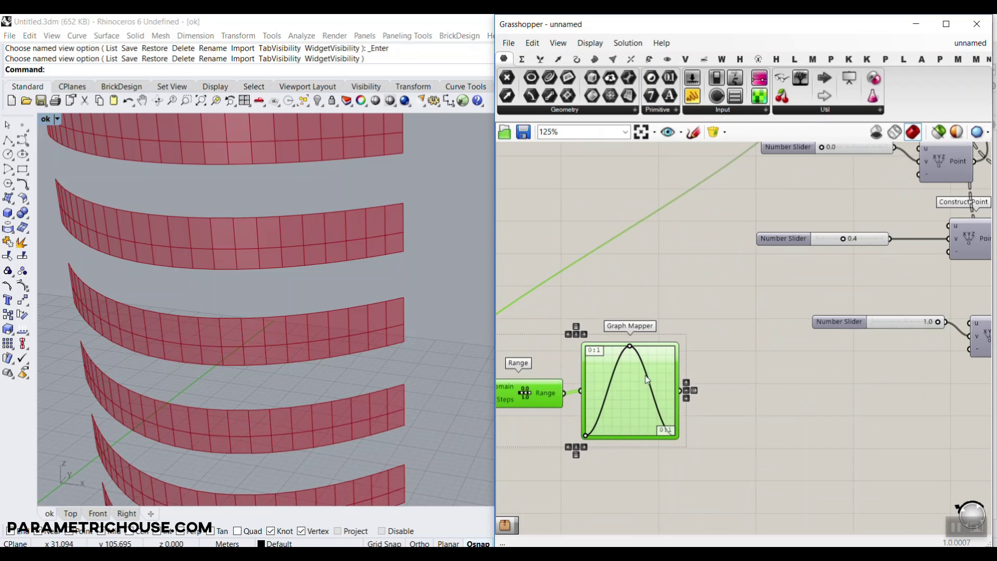
Step: Add a Remap+ component to the right of the Graph Mapper
right_drag(725, 411, 696, 347)
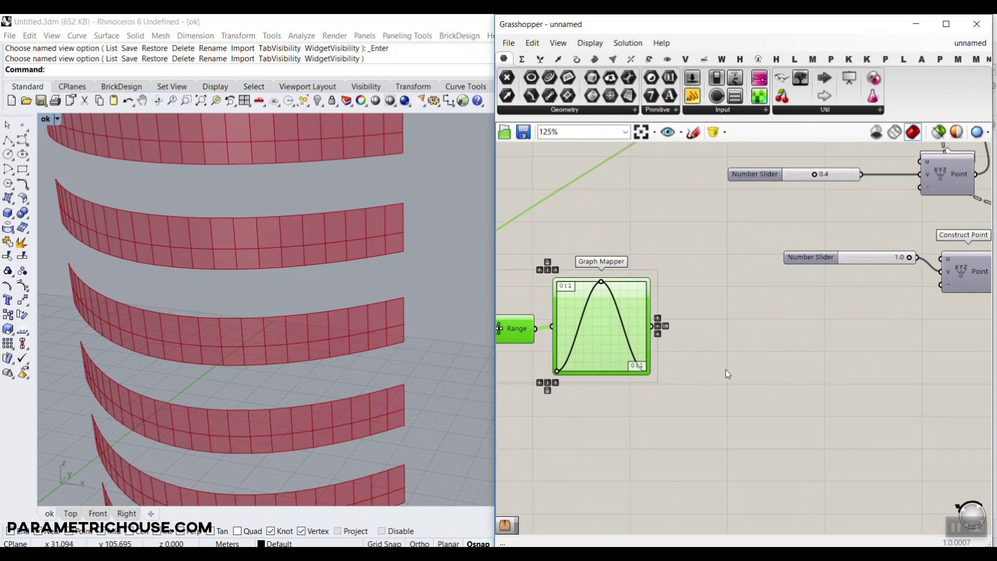
scroll(724, 365, up, 2)
double_click(723, 347)
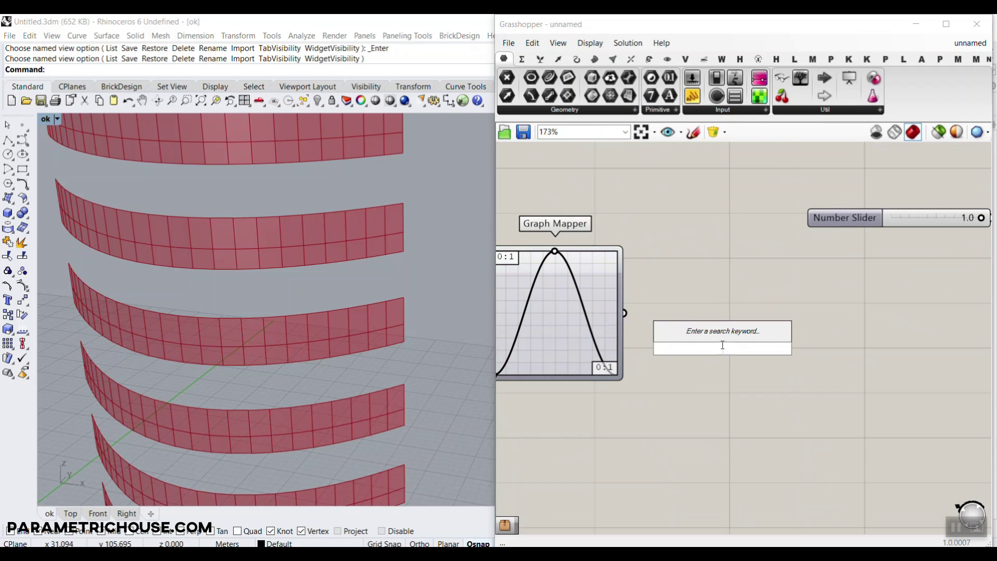
text(rem)
click(701, 332)
drag(699, 336, 737, 359)
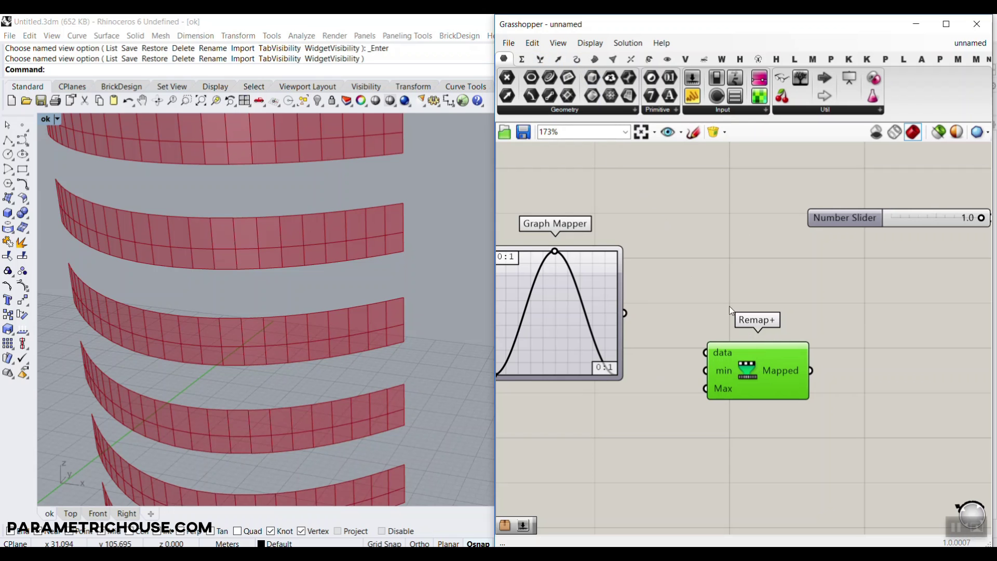
Step: Open the Remap+ cluster to view its internal components, and return to the main definition
double_click(746, 367)
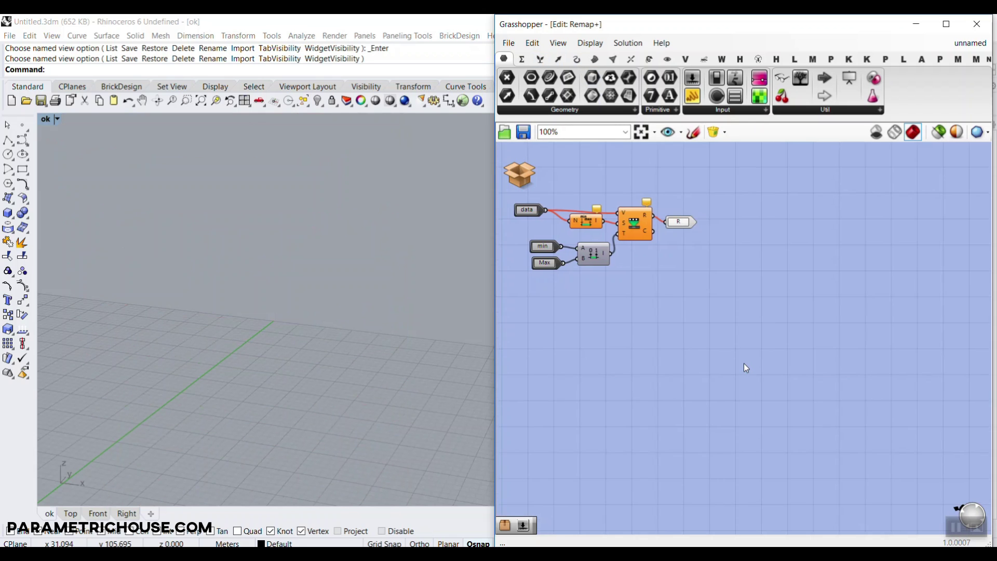
click(522, 174)
click(544, 178)
Step: Connect the Graph Mapper output to Remap+'s data input and a new 0.1 slider to its min input
drag(629, 320, 800, 392)
click(644, 414)
double_click(644, 413)
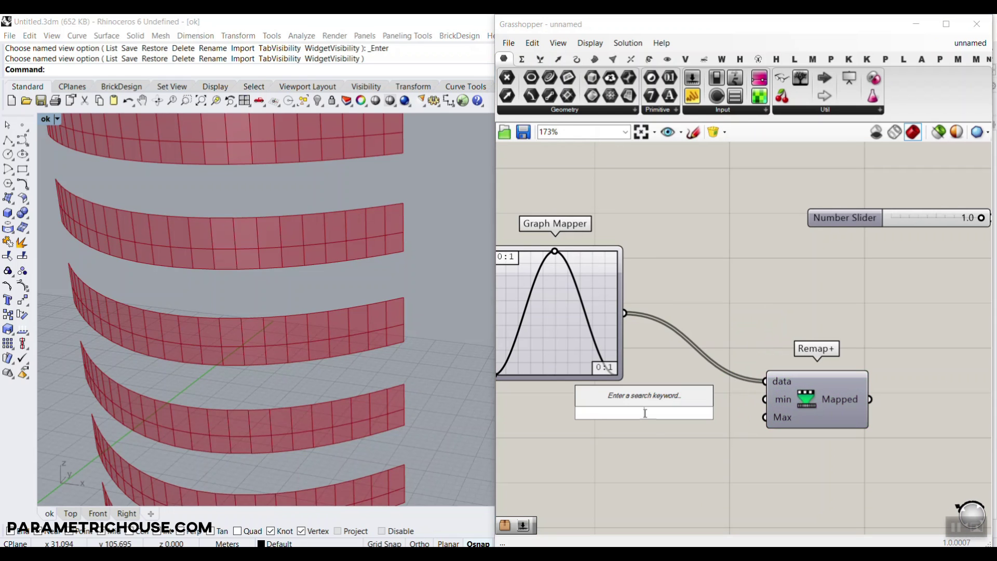
text(0.1)
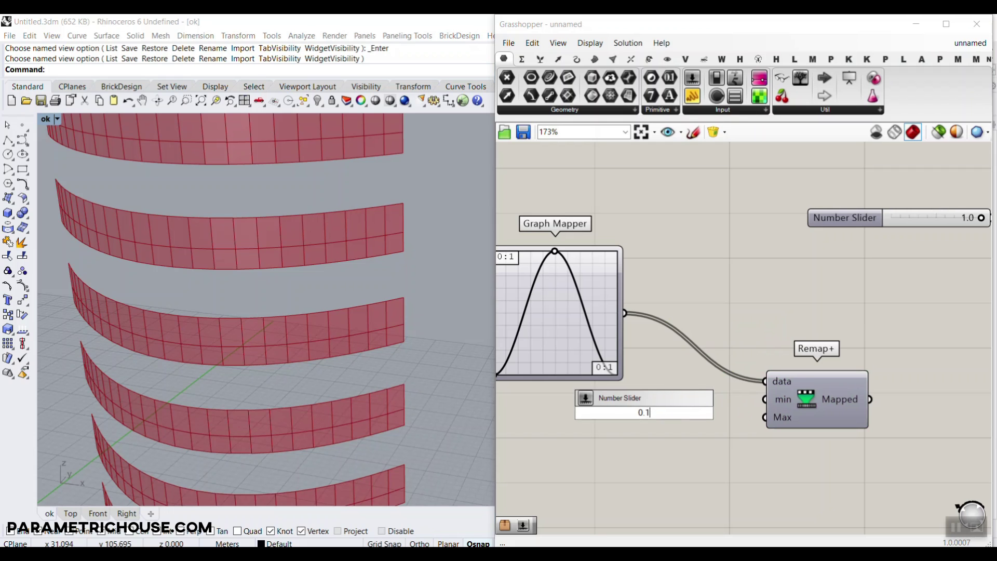
key(Return)
drag(733, 413, 761, 403)
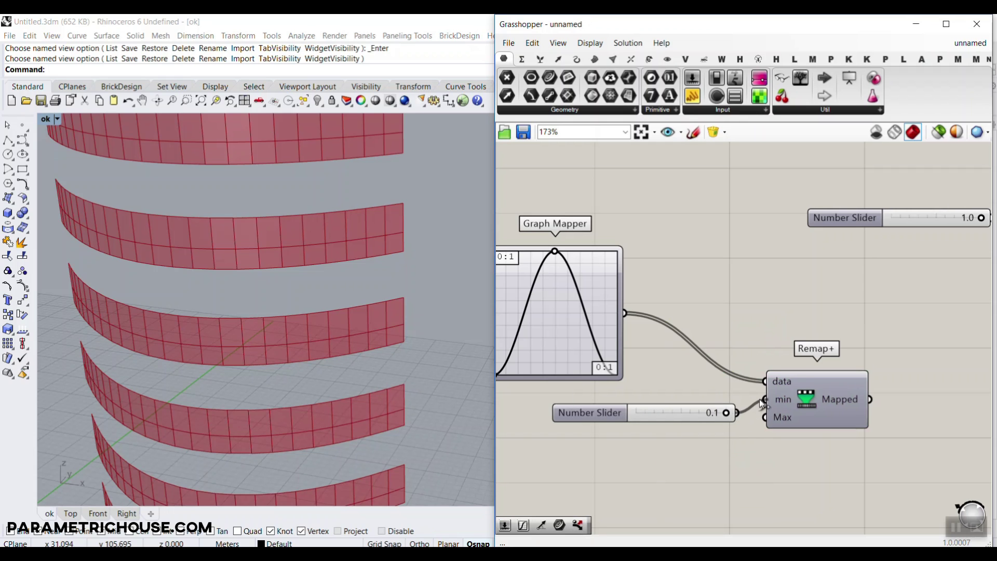
Step: Add a 0.9 number slider below the 0.1 slider and connect it to Remap+'s Max input
double_click(679, 447)
text(0.9)
key(Return)
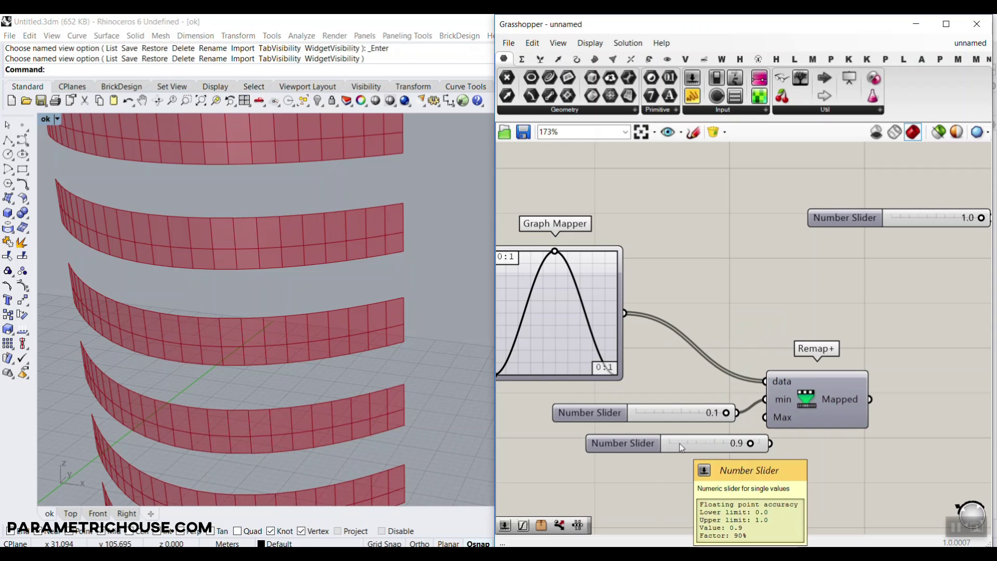
drag(724, 438, 765, 417)
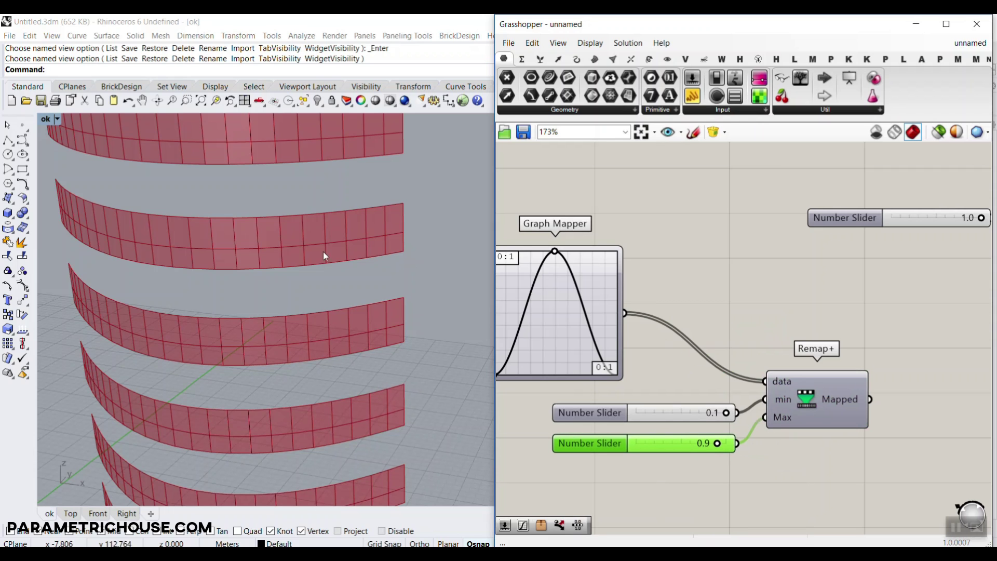
Step: Wire Remap+'s Mapped output into the middle Construct Point's v input in place of the 0.4 slider, and delete that slider
scroll(273, 249, up, 3)
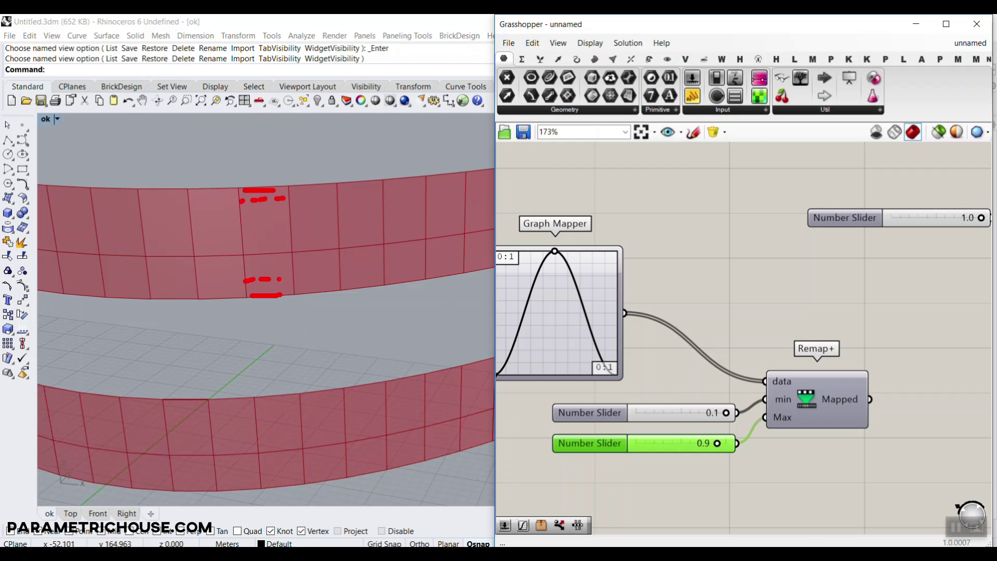
scroll(256, 213, down, 5)
scroll(868, 305, down, 3)
right_drag(869, 305, 640, 424)
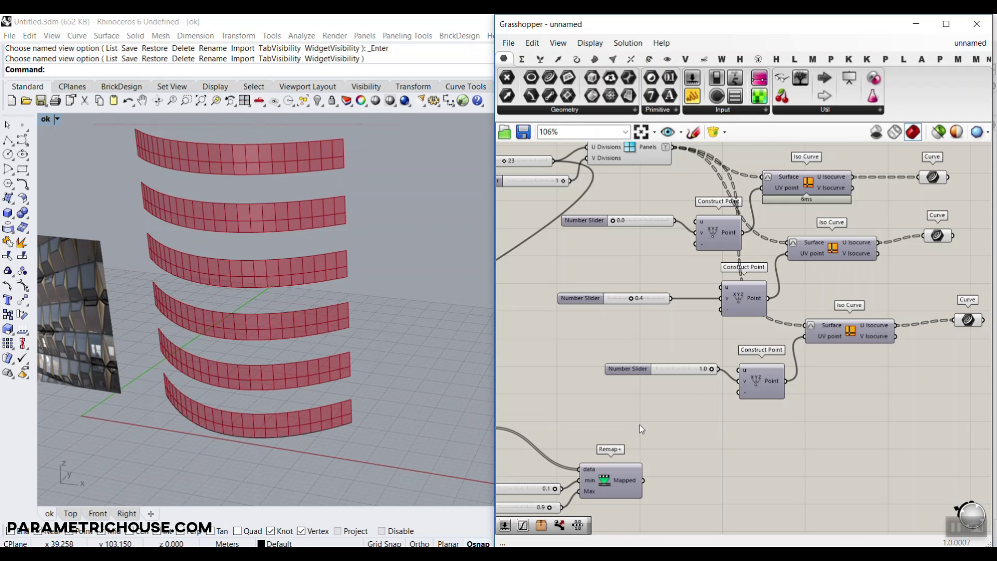
drag(619, 478, 765, 214)
scroll(653, 433, up, 4)
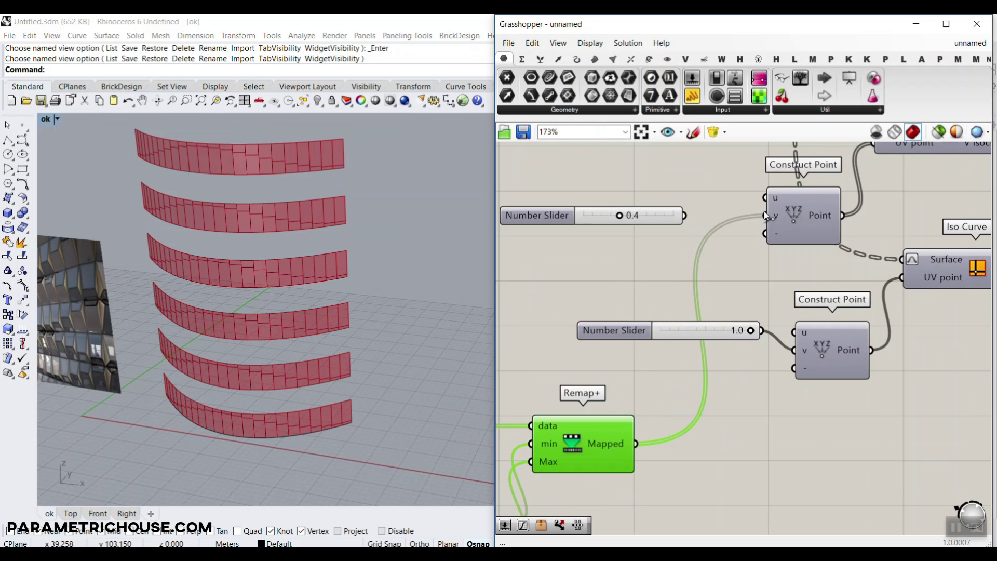
click(648, 217)
right_drag(249, 312, 352, 304)
scroll(352, 304, up, 7)
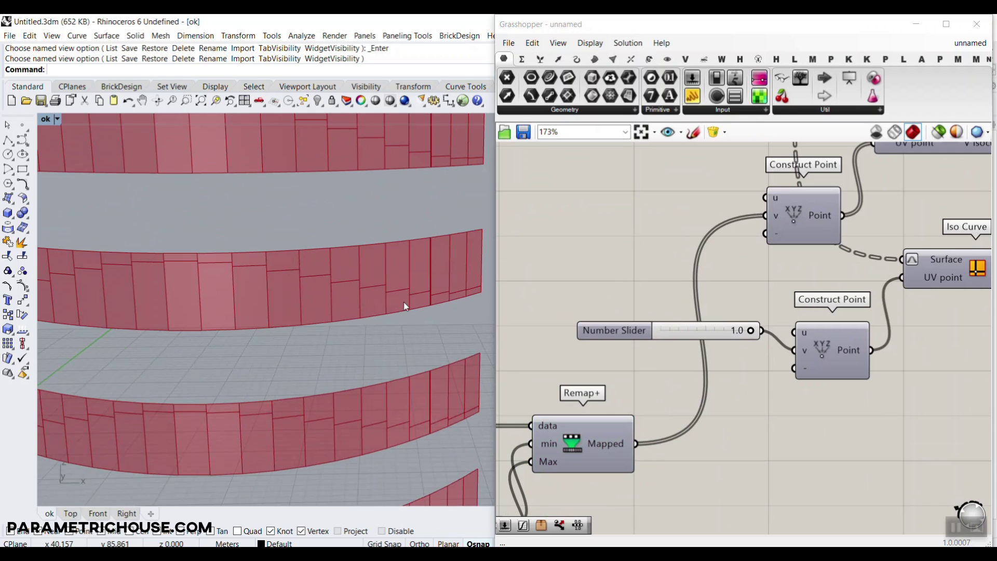
scroll(360, 301, down, 5)
scroll(569, 314, down, 3)
Step: Nudge the components to straighten the wire between the Graph Mapper and Remap+
right_drag(579, 312, 741, 269)
scroll(587, 330, up, 3)
scroll(631, 316, up, 1)
mouse_move(572, 283)
mouse_down()
mouse_move(594, 283)
mouse_move(540, 283)
mouse_move(584, 278)
mouse_move(575, 275)
mouse_up()
Step: Select the middle Curve container and examine its isocurves on the facade strips up close
scroll(678, 241, down, 5)
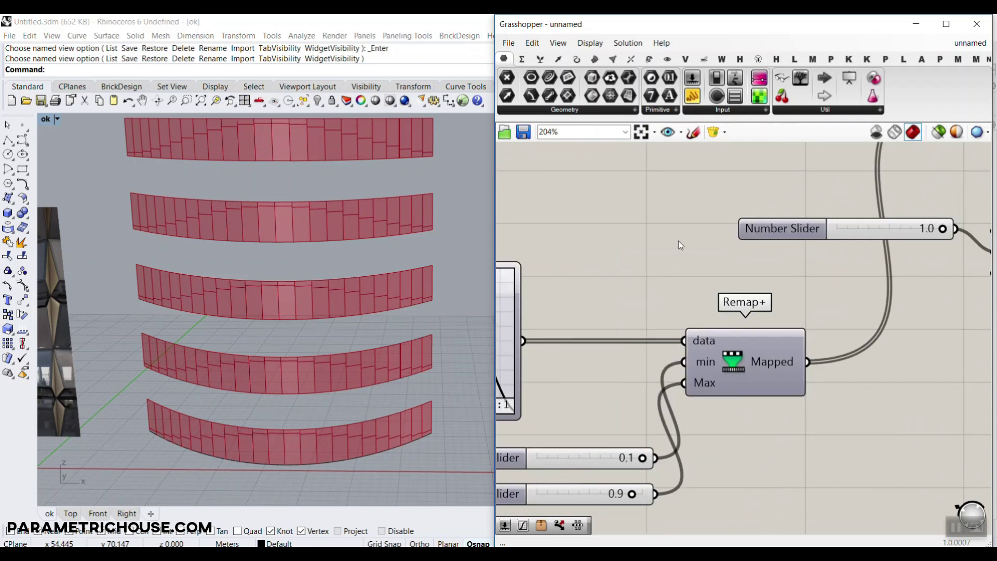
scroll(732, 229, up, 2)
click(755, 219)
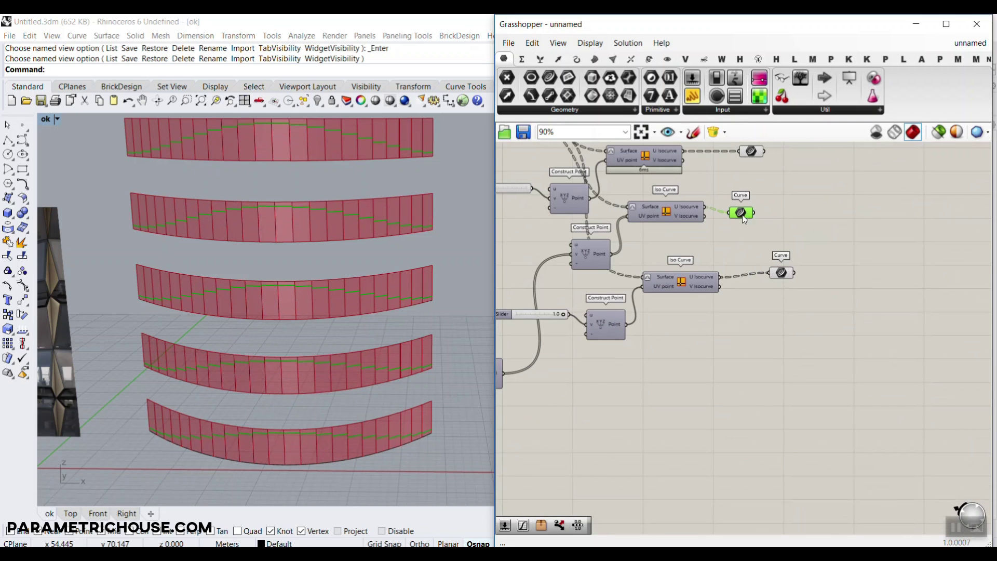
scroll(249, 244, up, 5)
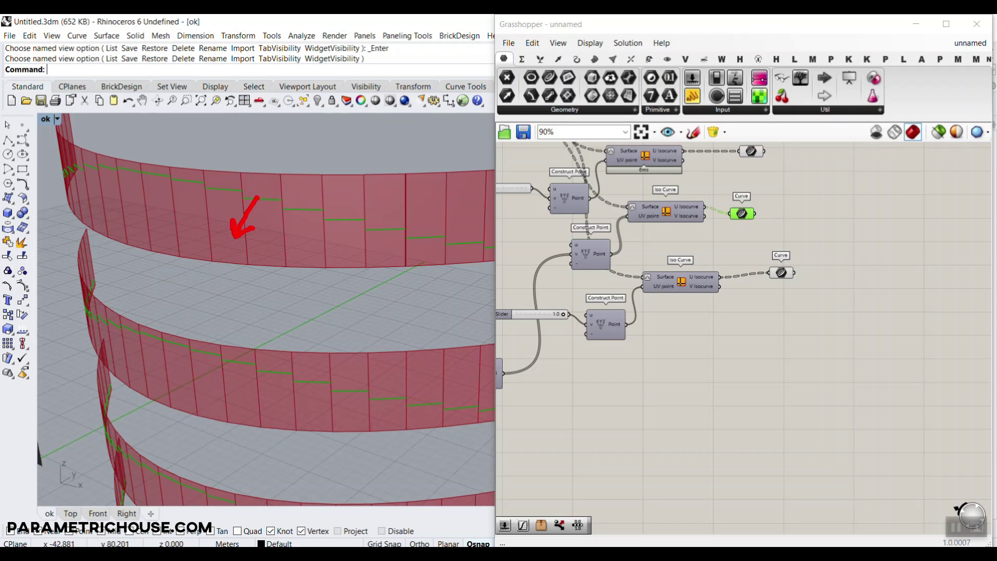
Step: Add a Plane container beside Quad Panels, feed it from the Panels output, and examine the planes on the facade
key(Escape)
scroll(349, 258, down, 7)
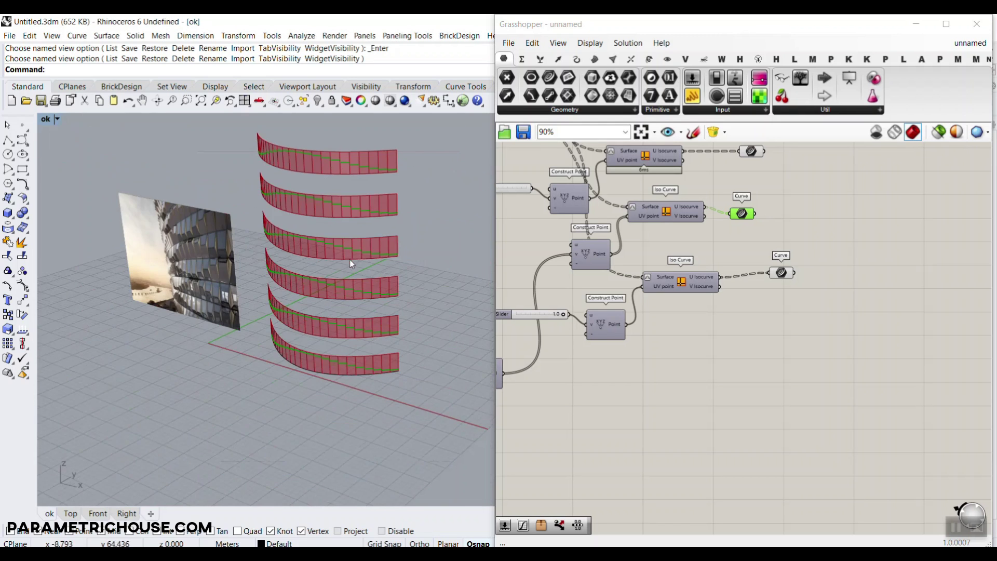
right_drag(280, 304, 302, 289)
scroll(364, 255, up, 3)
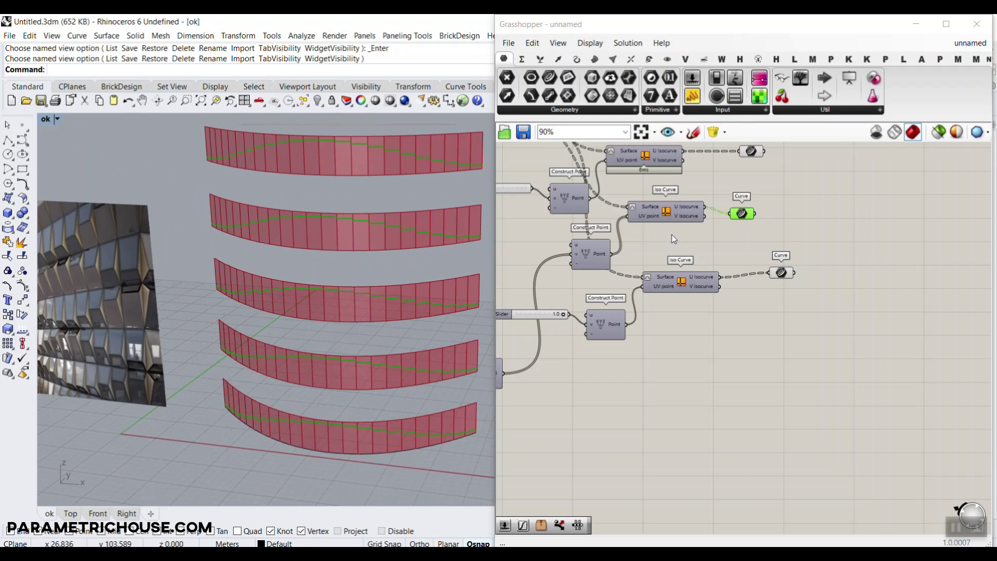
right_drag(671, 235, 799, 266)
scroll(714, 304, up, 1)
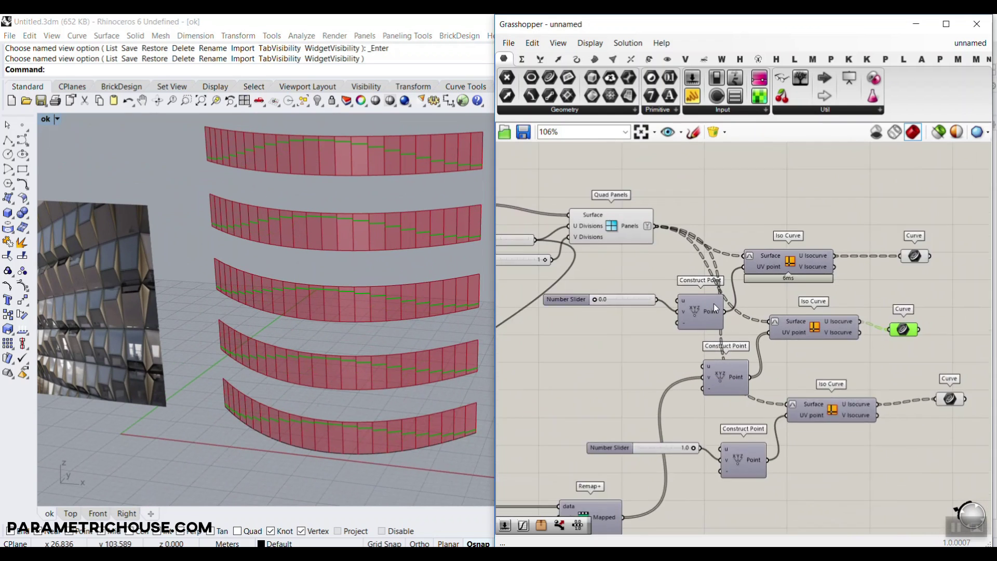
scroll(714, 303, up, 1)
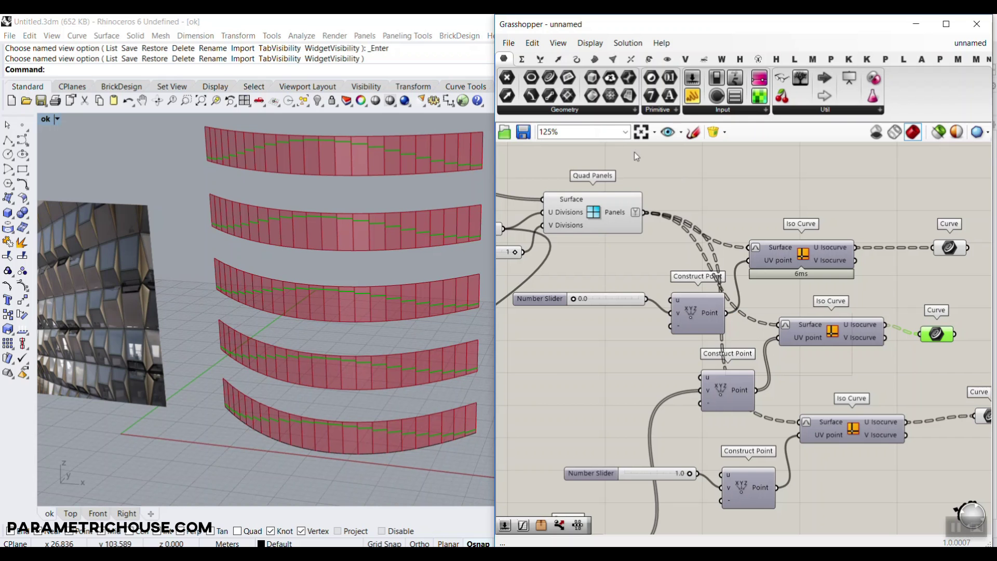
drag(568, 77, 687, 211)
drag(645, 212, 707, 211)
click(687, 212)
scroll(347, 259, up, 5)
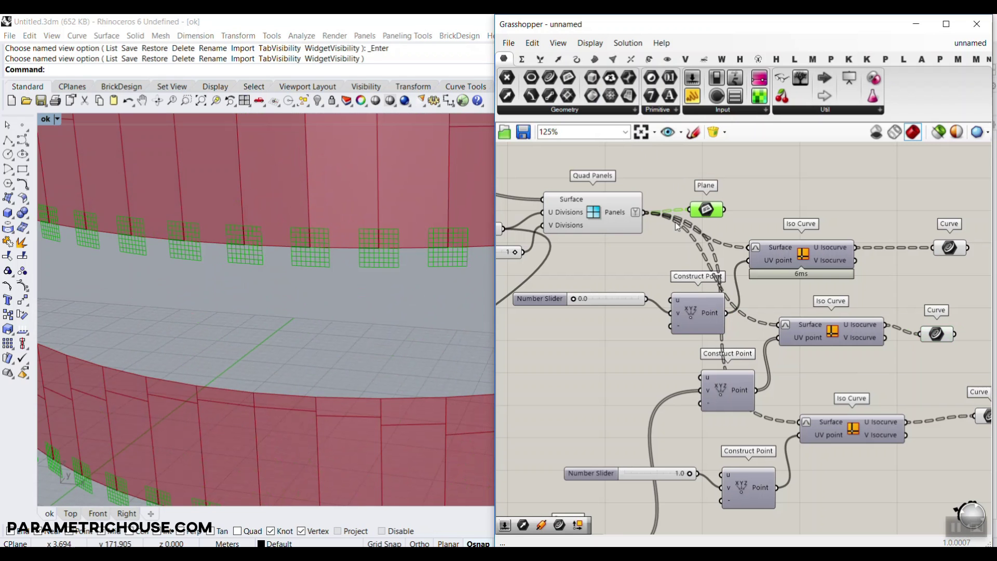
Step: Reposition the Plane container above the upper Iso Curve component
scroll(587, 234, down, 4)
drag(706, 212, 598, 246)
scroll(717, 210, up, 5)
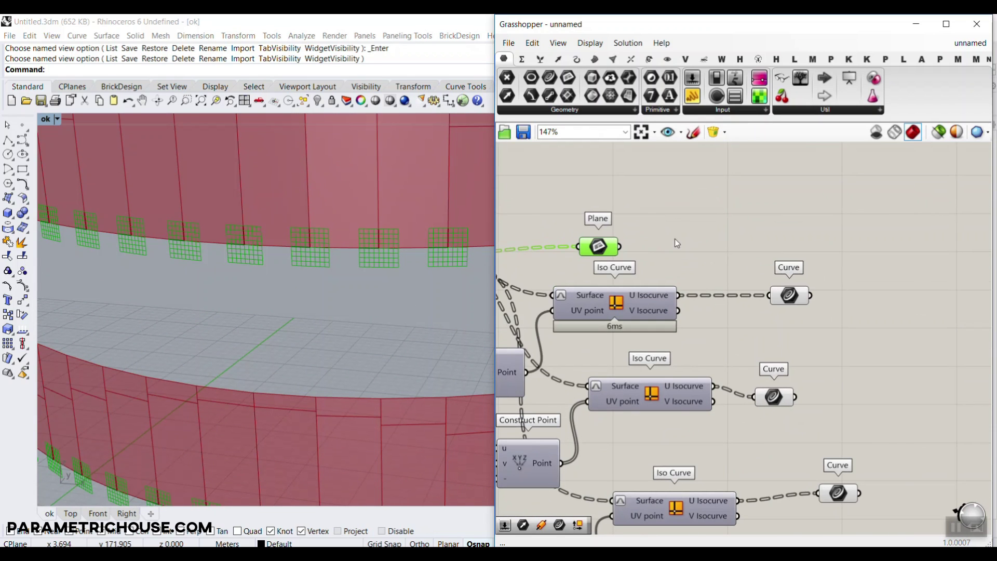
click(701, 234)
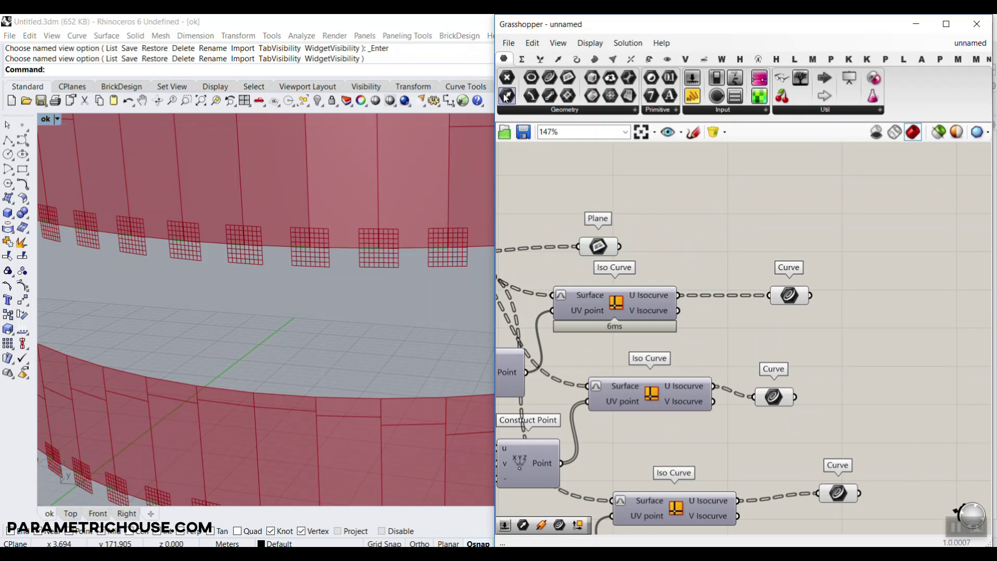
Step: Add a Vector container fed by the Plane container and align it vertically with the middle Curve container
mouse_move(505, 97)
mouse_down()
mouse_move(656, 227)
mouse_move(640, 223)
mouse_move(720, 243)
mouse_move(727, 215)
mouse_move(665, 223)
mouse_move(819, 231)
mouse_move(809, 254)
mouse_up()
scroll(617, 251, up, 1)
scroll(665, 222, down, 3)
drag(737, 326, 792, 319)
scroll(803, 321, up, 3)
scroll(345, 230, down, 5)
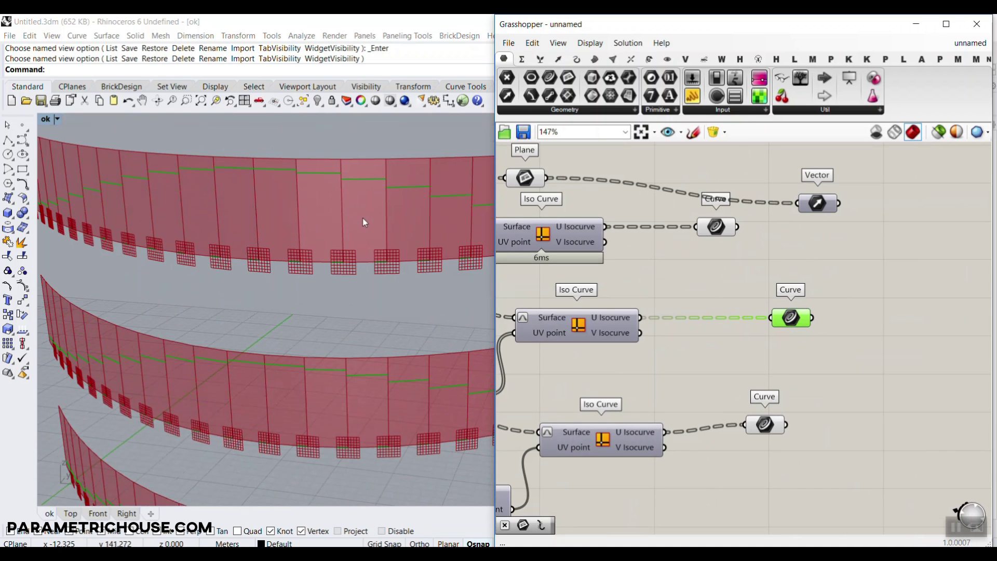
drag(817, 203, 788, 188)
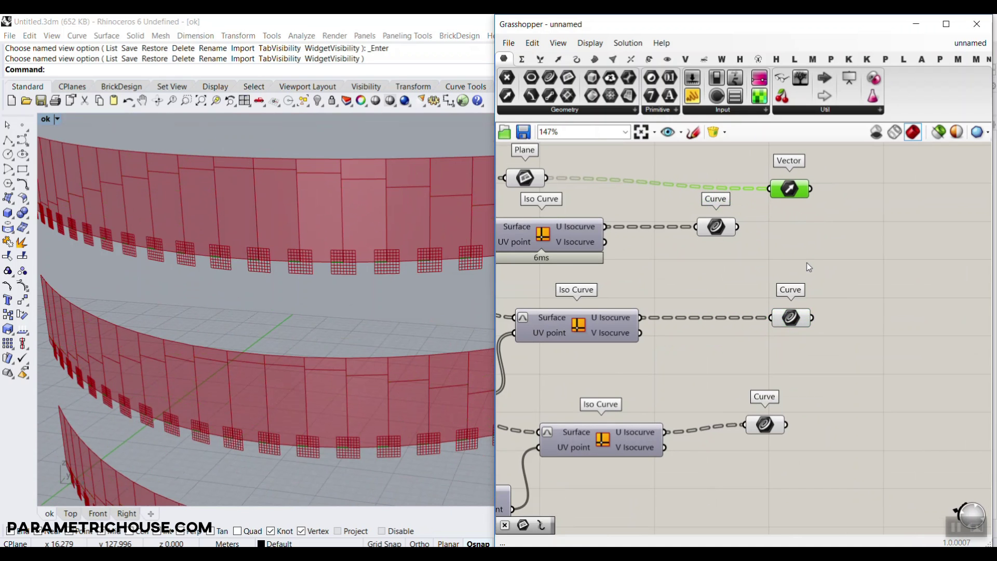
right_drag(807, 263, 729, 279)
right_drag(705, 198, 652, 167)
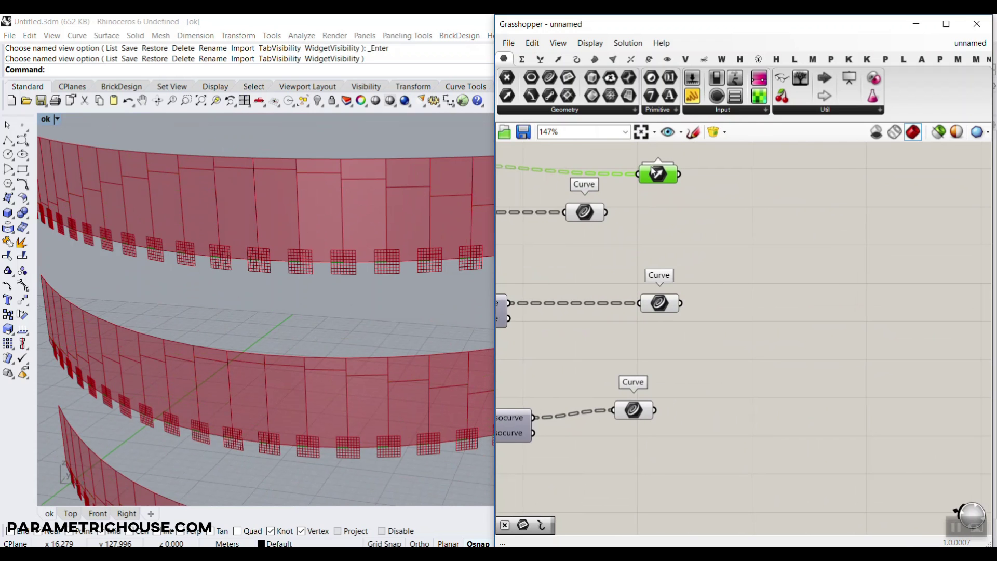
Step: Check the Vector container's data and apply Simplify to the middle Curve container
mouse_move(655, 172)
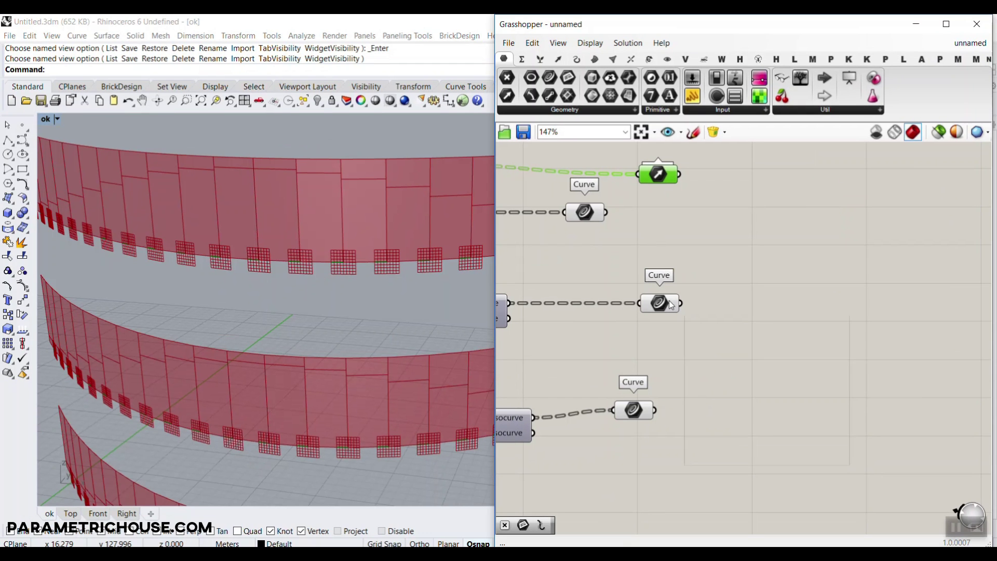
right_drag(678, 366, 675, 341)
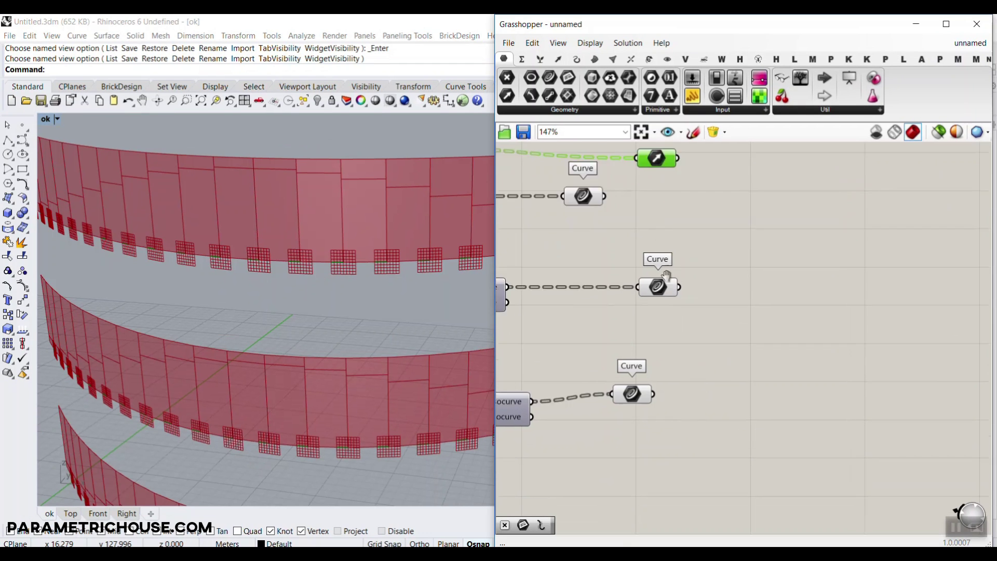
right_drag(667, 276, 656, 188)
right_click(656, 196)
click(678, 330)
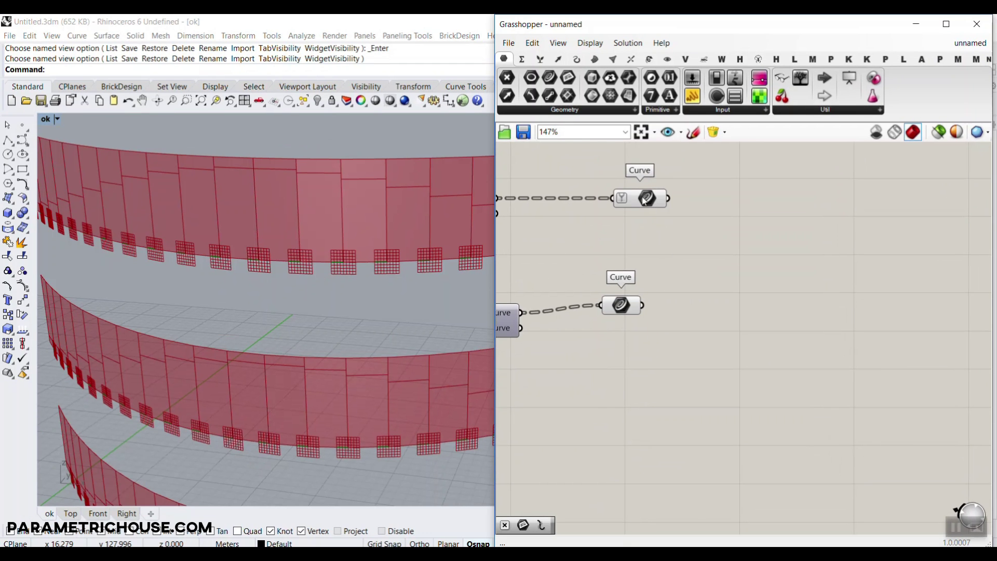
mouse_move(646, 199)
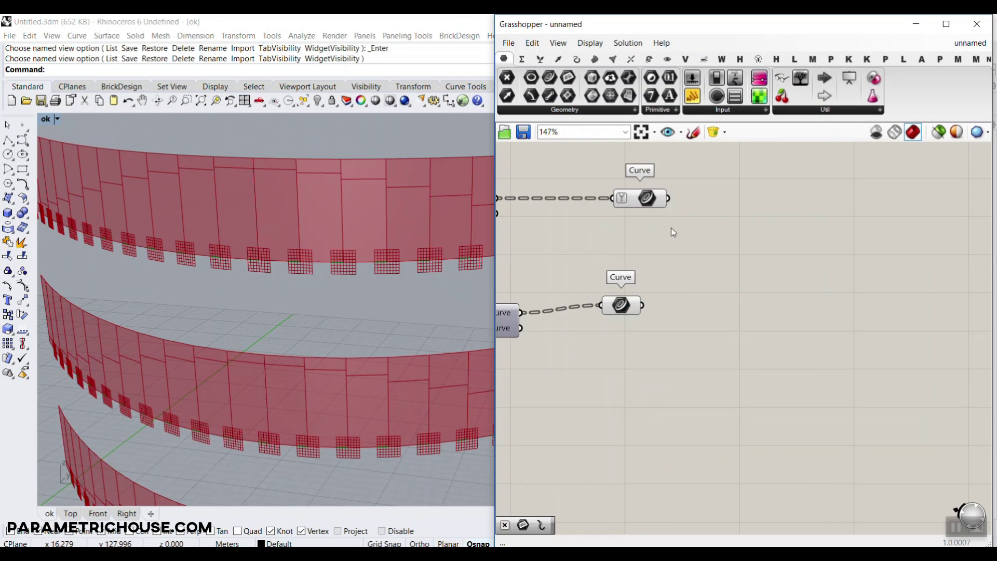
Step: Flatten the data in the Vector container and the upper Curve container
scroll(710, 289, down, 3)
right_drag(727, 188, 701, 260)
scroll(709, 254, up, 2)
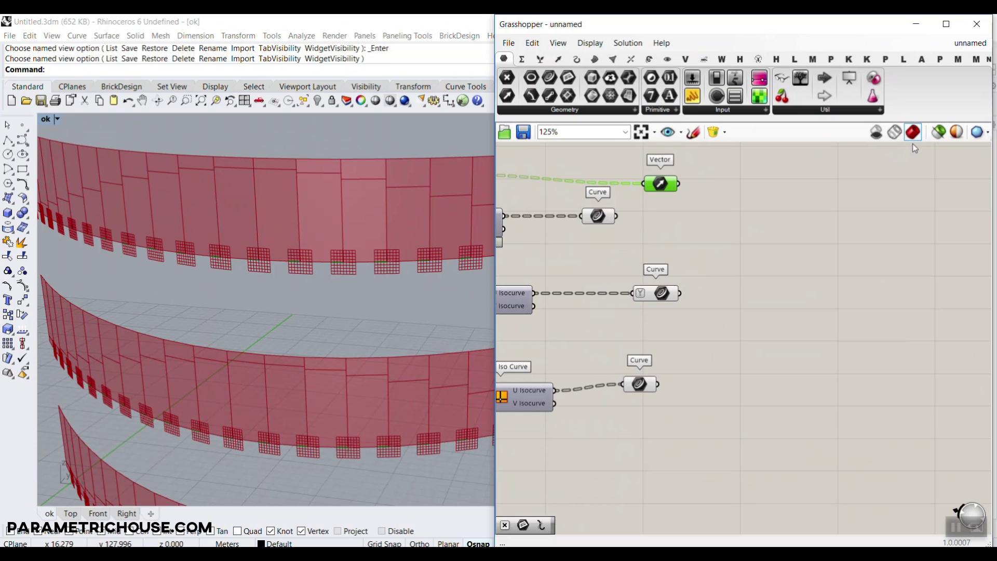
drag(891, 160, 905, 51)
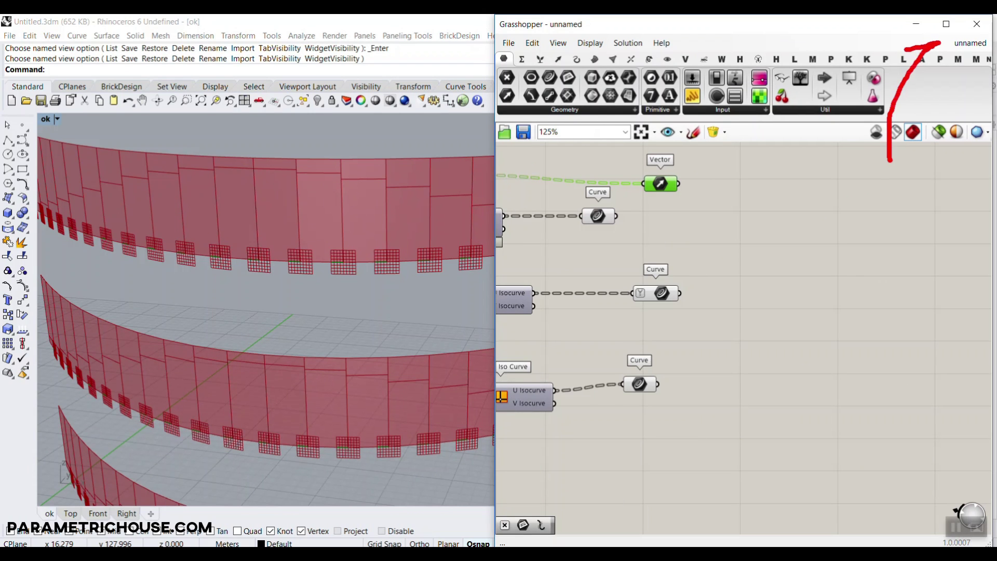
key(Escape)
click(814, 257)
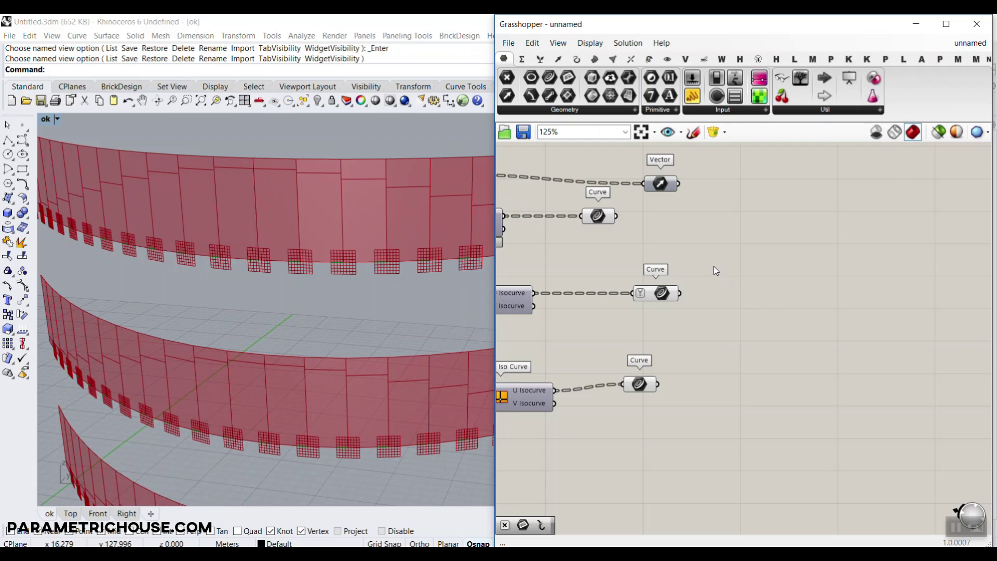
right_click(663, 186)
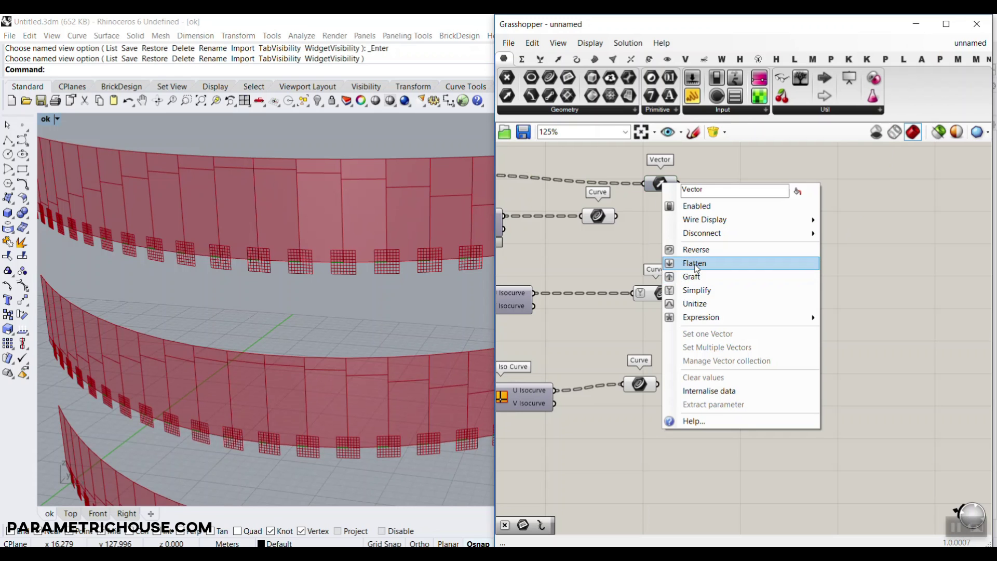
click(686, 263)
right_click(612, 221)
click(663, 327)
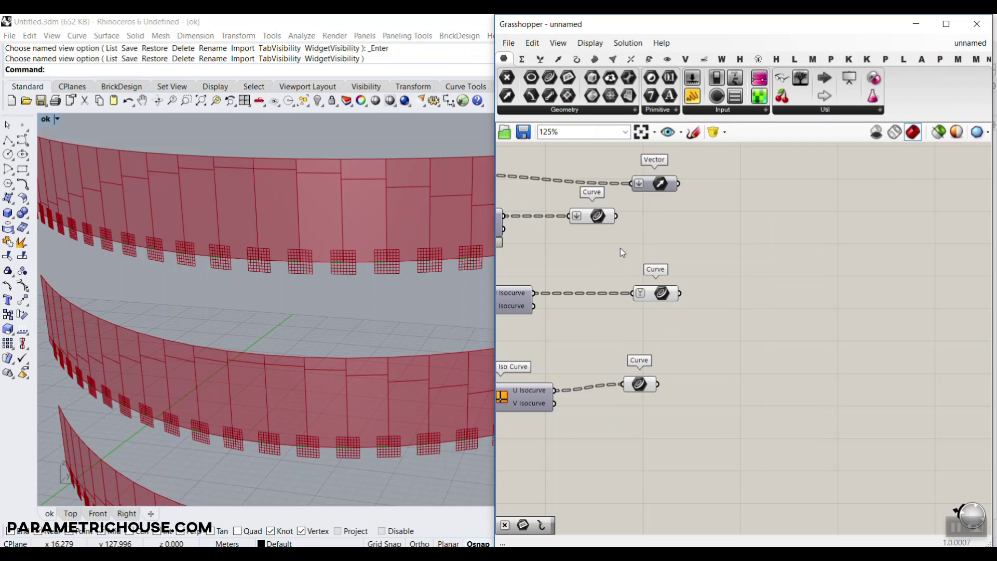
Step: Flatten the middle and lower Curve containers and compare the Vector and middle Curve data lists
right_click(663, 294)
click(672, 395)
right_click(643, 294)
click(676, 423)
mouse_move(661, 187)
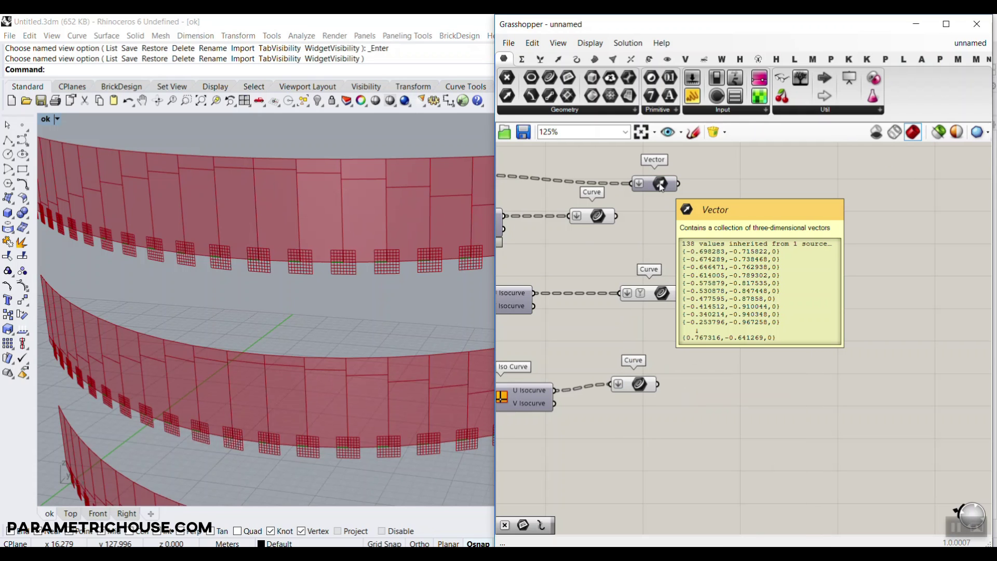
mouse_move(653, 300)
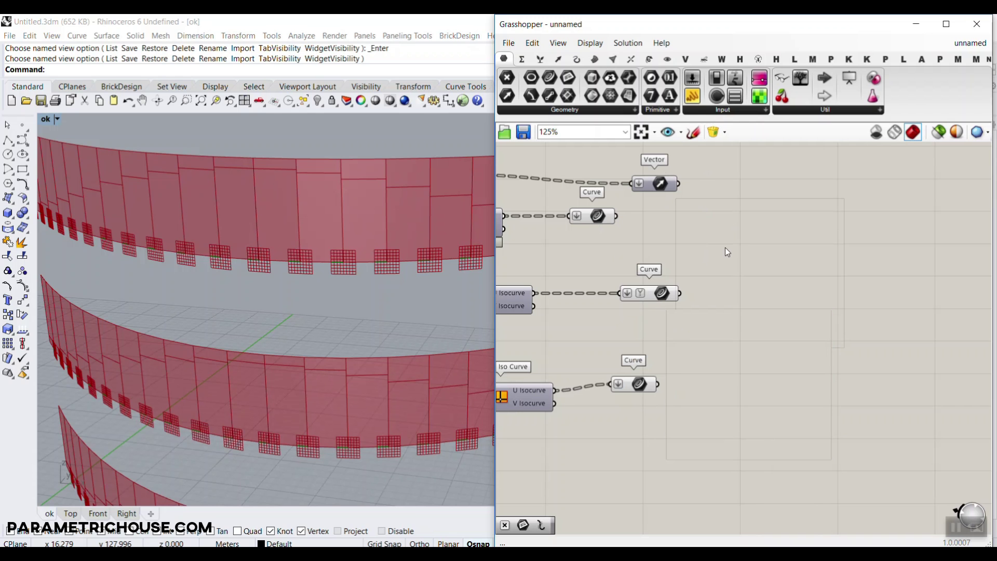
Step: Add a Move component and connect the middle Curve container to its Geometry input
double_click(733, 280)
text(mv)
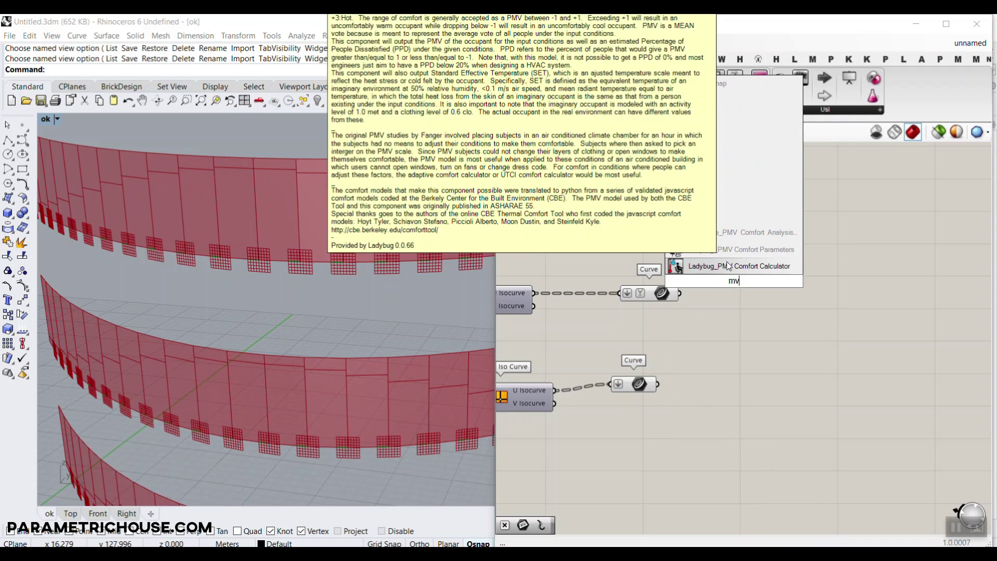
click(706, 214)
drag(678, 186, 686, 274)
drag(722, 281, 784, 284)
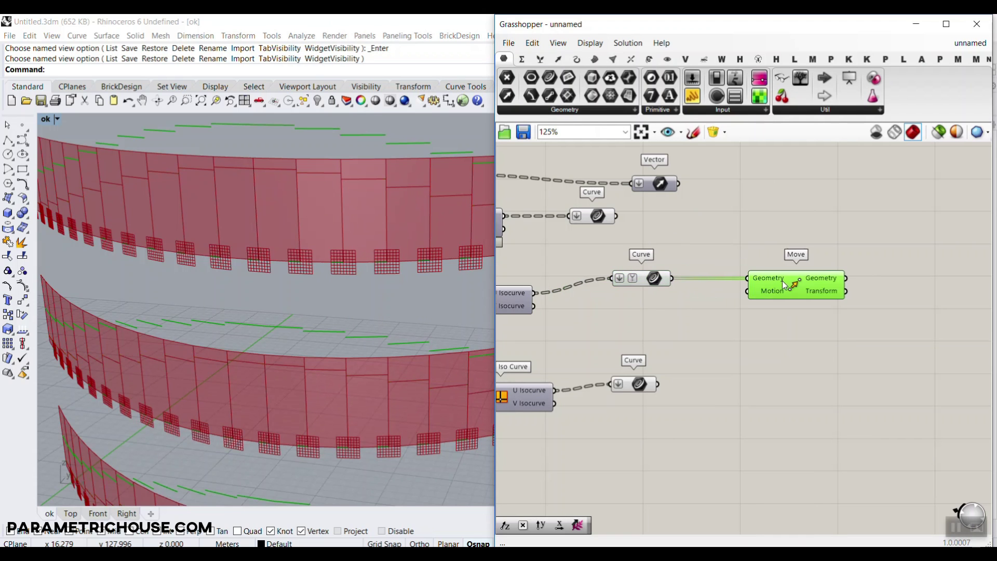
Step: Connect the Vector container to Move's Motion input and examine the offset isocurves around the facade
drag(678, 184, 748, 291)
click(777, 283)
right_drag(398, 220, 223, 233)
scroll(338, 228, down, 6)
scroll(338, 225, down, 5)
scroll(224, 233, up, 8)
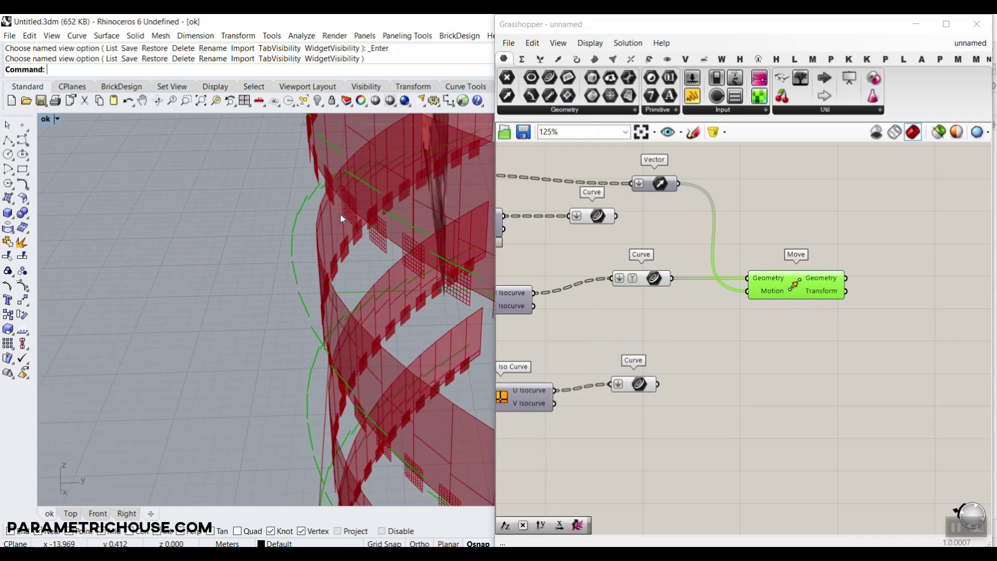
Step: Turn off Flatten on the middle Curve and Vector containers and examine the resulting moved curves
right_click(656, 277)
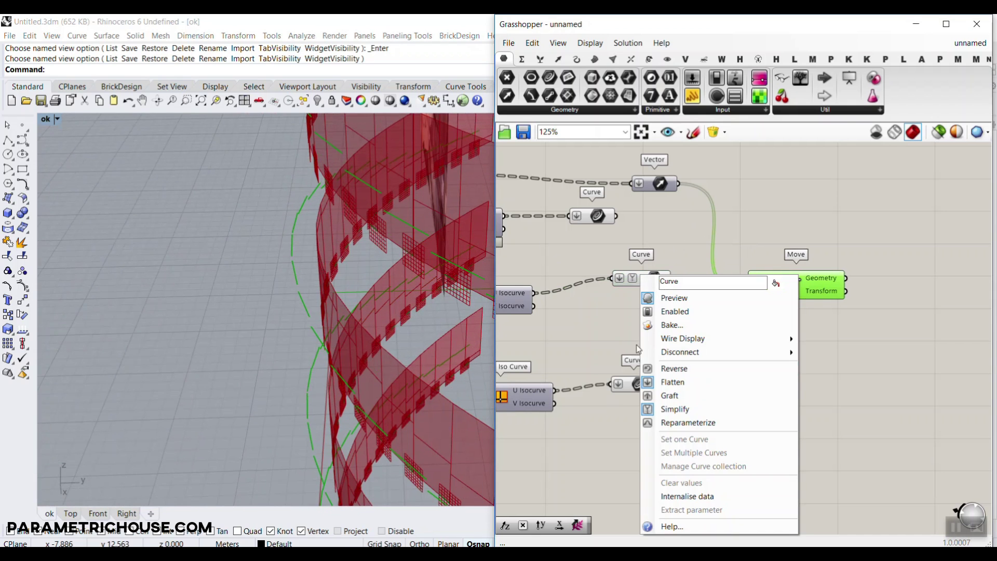
click(676, 381)
right_click(660, 189)
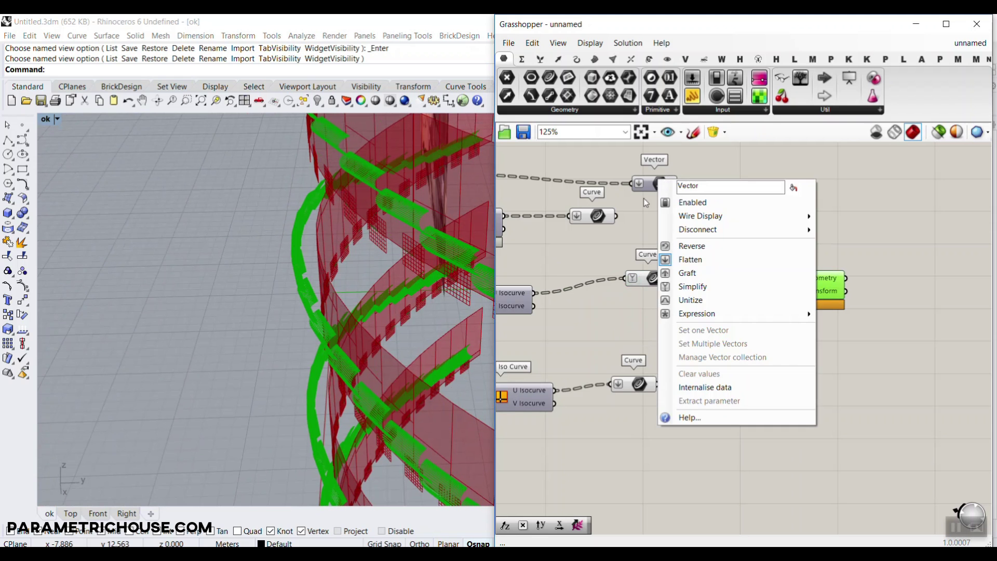
click(694, 262)
scroll(327, 298, down, 5)
right_drag(327, 298, 364, 317)
scroll(370, 283, up, 8)
Step: Flatten the middle Curve and Vector containers again and inspect the moved isocurves from several angles
right_drag(615, 295, 760, 280)
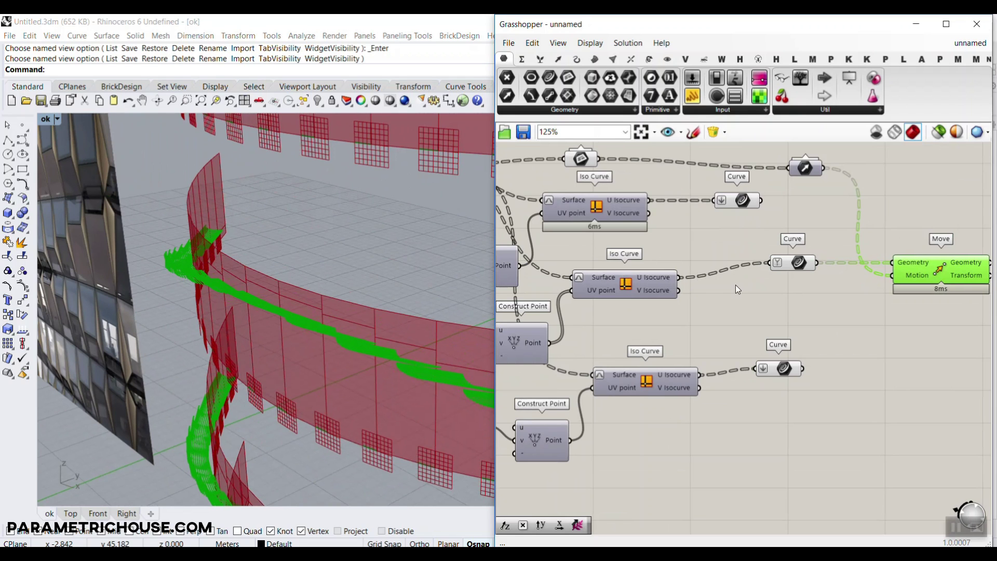
scroll(736, 285, up, 3)
right_click(681, 282)
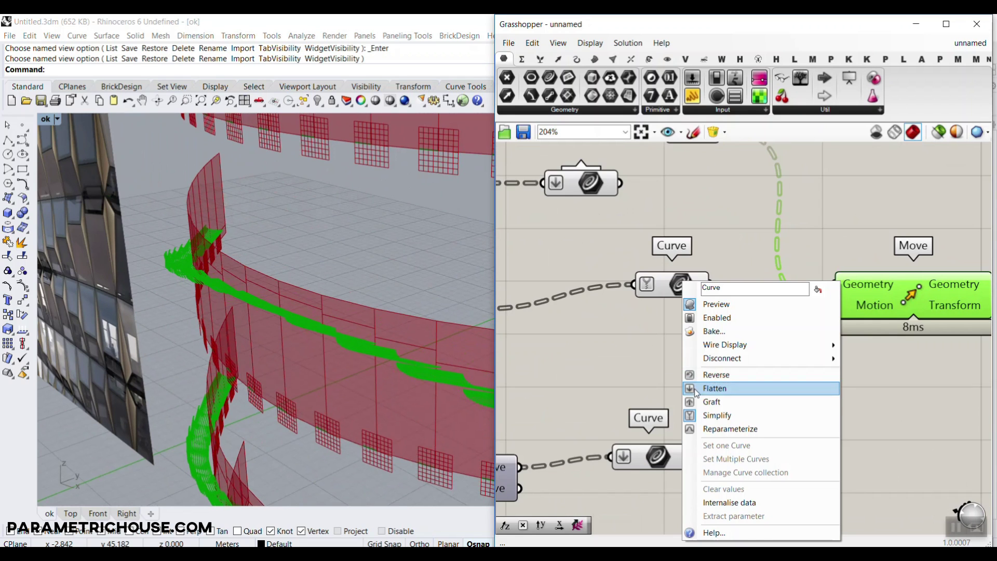
click(705, 389)
right_drag(738, 261, 685, 373)
right_click(638, 237)
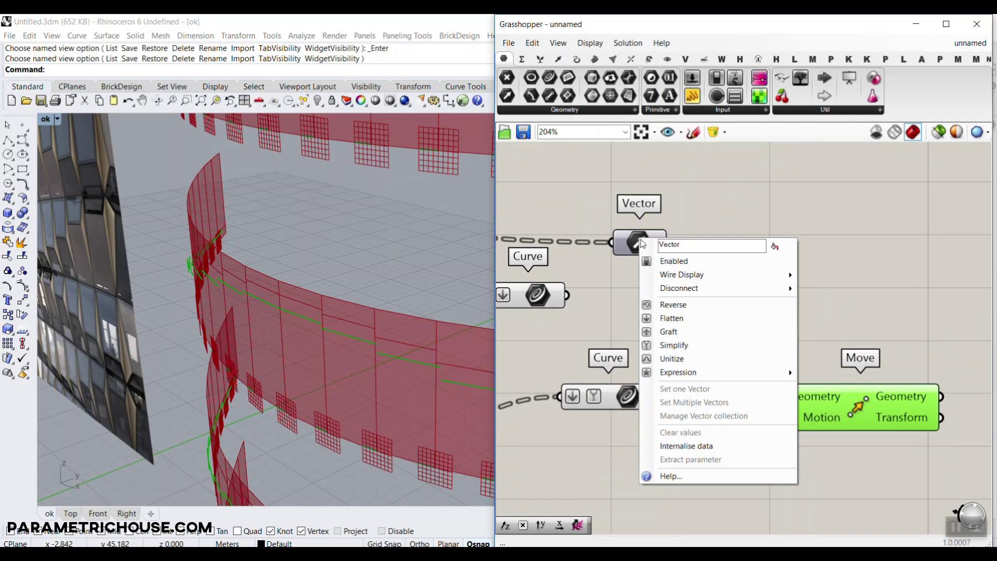
click(662, 317)
scroll(282, 270, down, 5)
right_drag(282, 273, 336, 269)
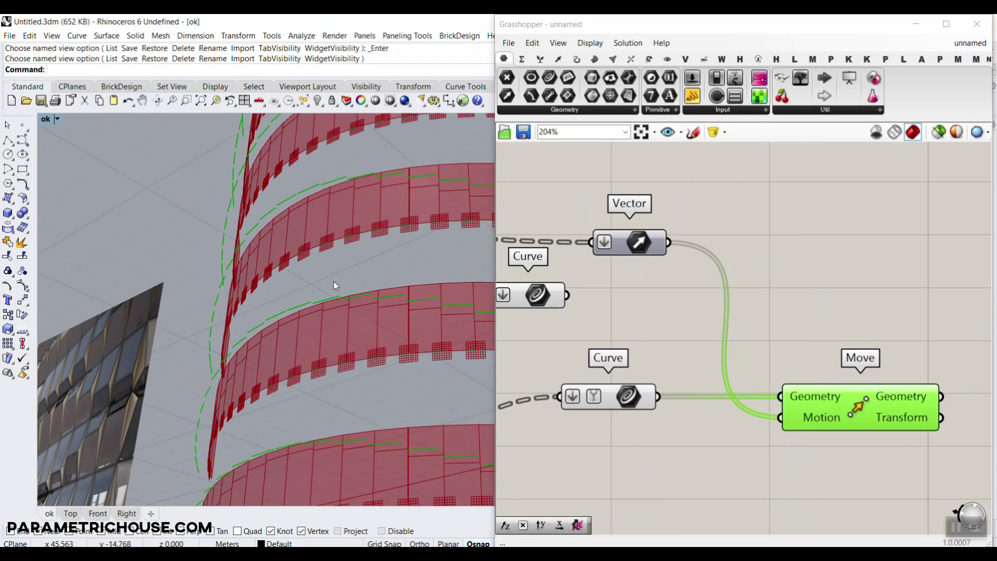
right_drag(379, 269, 441, 278)
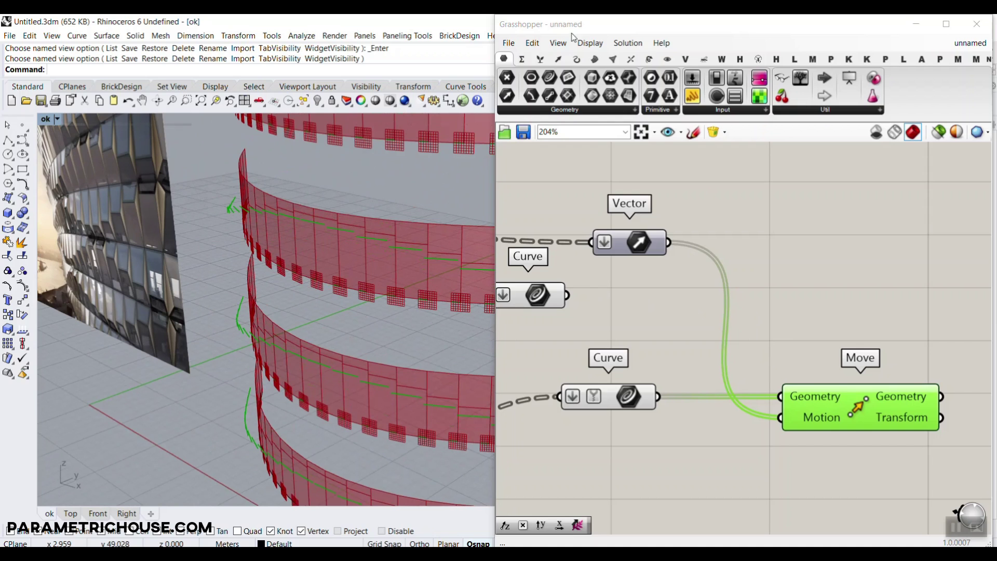
Step: Add a Multiplication component with the Vector container in A and a 2.25 number slider in B
click(524, 59)
drag(614, 77, 753, 285)
drag(669, 242, 710, 278)
double_click(579, 347)
text(2.25)
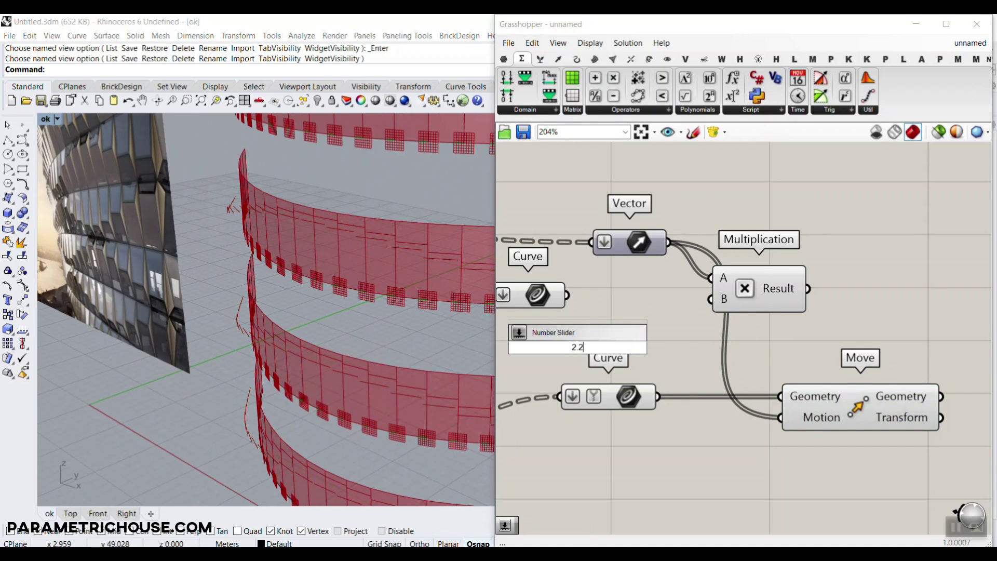
key(Return)
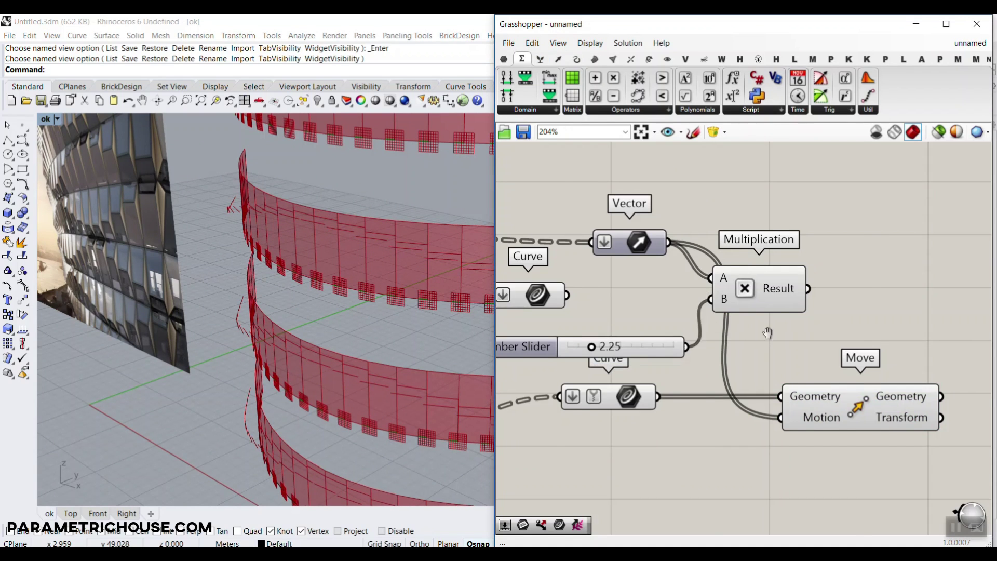
Step: Shift the Move component away from Multiplication and connect the multiplied Result to its Motion input
right_drag(768, 332, 703, 337)
drag(788, 413, 877, 406)
drag(744, 294, 805, 416)
Step: Set the Multiplication slider to 1.17 and examine how far the middle isocurves project from the facade
right_drag(425, 304, 297, 286)
mouse_move(530, 355)
mouse_down()
mouse_move(510, 354)
mouse_move(534, 353)
mouse_move(518, 354)
mouse_up()
right_drag(333, 317, 353, 306)
scroll(793, 312, down, 6)
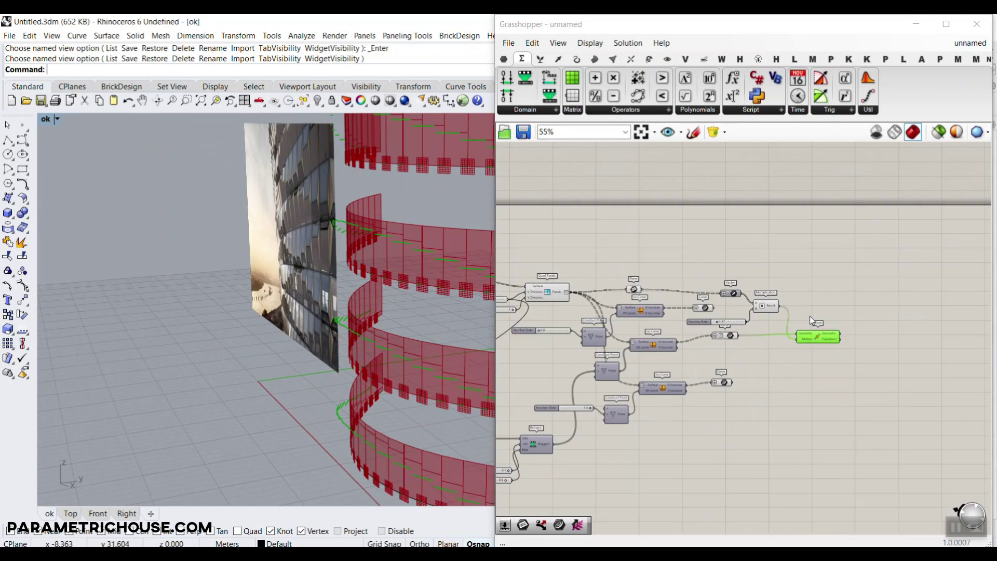
Step: Reposition the upper Curve container beyond the Multiplication component, above Move
scroll(696, 307, up, 3)
drag(715, 312, 892, 282)
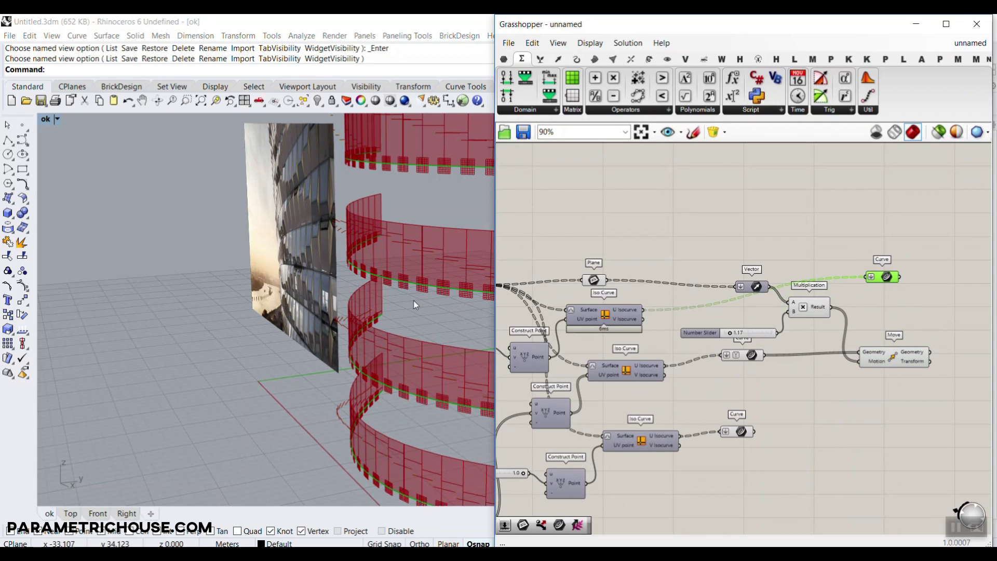
Step: Move the lowest Curve container out past its Iso Curve to sit below the Move component, near the upper Curve container
scroll(413, 300, up, 2)
scroll(769, 338, up, 3)
drag(770, 350, 781, 339)
right_drag(560, 403, 624, 382)
scroll(624, 382, down, 2)
drag(584, 430, 785, 431)
right_drag(793, 325, 722, 324)
scroll(721, 322, up, 2)
right_drag(317, 270, 358, 267)
scroll(359, 270, up, 2)
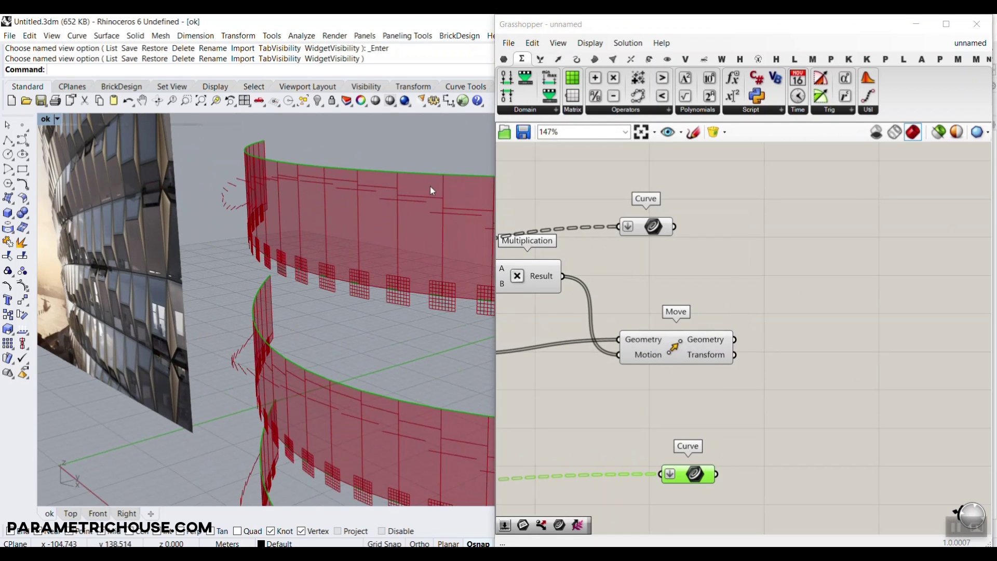
mouse_move(420, 174)
mouse_down()
mouse_move(393, 203)
mouse_move(428, 297)
mouse_up()
drag(359, 187, 377, 269)
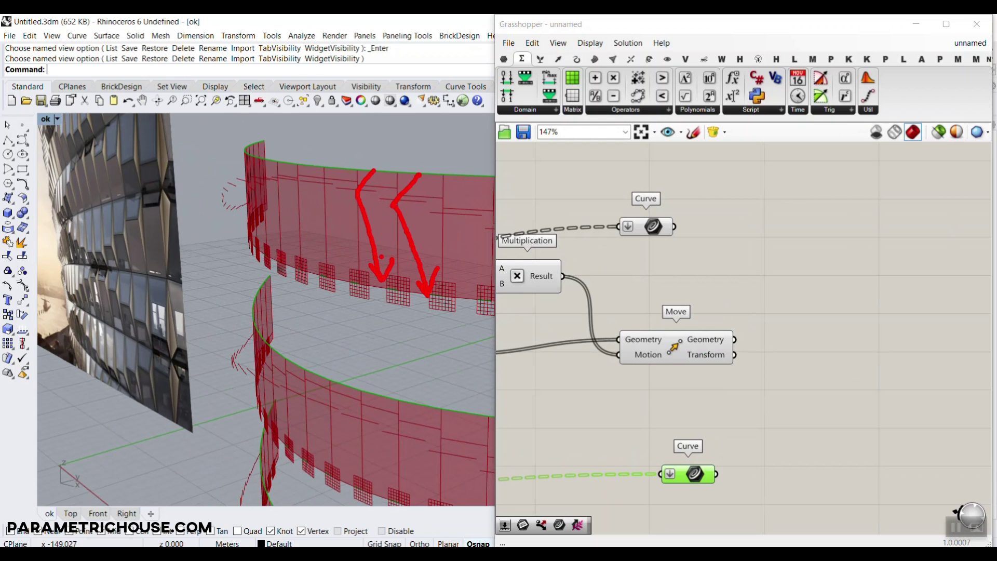
key(Escape)
Step: Add three aligned Curve containers, fed by the upper Curve container, the Move component's Geometry output and the lowest Curve container
right_drag(698, 278, 615, 254)
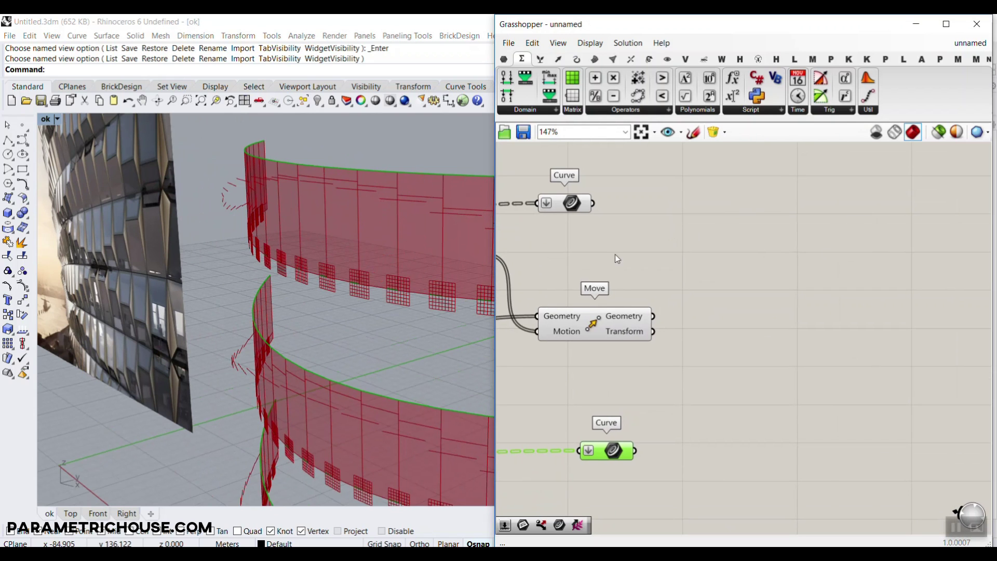
click(504, 58)
drag(551, 78, 734, 204)
alt+drag(734, 205, 755, 341)
drag(651, 315, 744, 342)
drag(767, 342, 775, 438)
drag(635, 451, 753, 436)
drag(773, 437, 761, 450)
right_drag(795, 287, 663, 293)
scroll(663, 293, down, 1)
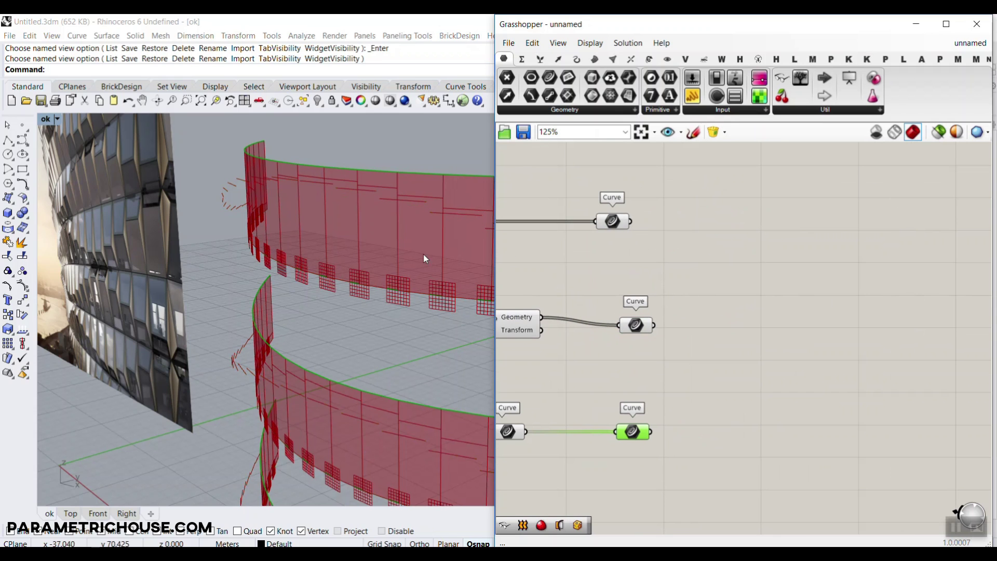
shift+right_drag(416, 246, 316, 218)
drag(608, 220, 623, 220)
drag(636, 325, 631, 318)
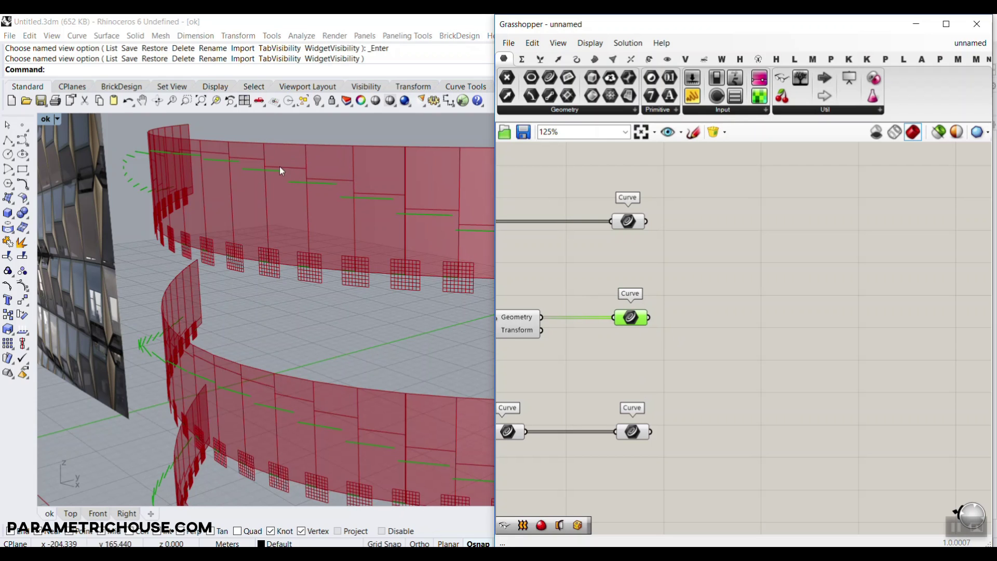
Step: Graft the data in the new upper and middle Curve containers
scroll(632, 225, up, 2)
right_click(630, 221)
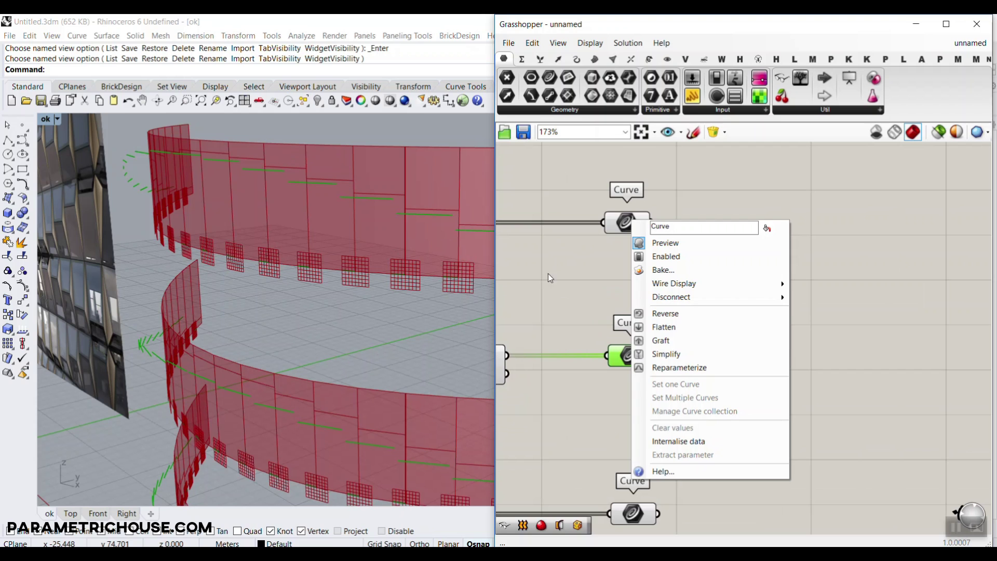
click(662, 338)
right_click(644, 359)
click(684, 410)
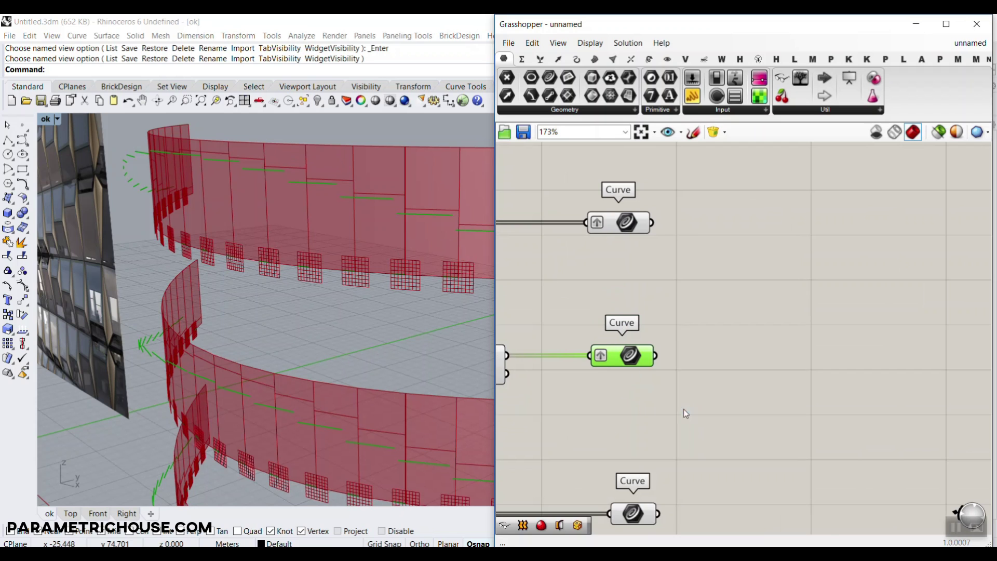
Step: Graft the data in the new lowest Curve container
right_drag(683, 409, 695, 314)
right_click(659, 423)
click(668, 409)
right_drag(623, 335, 609, 263)
mouse_move(635, 353)
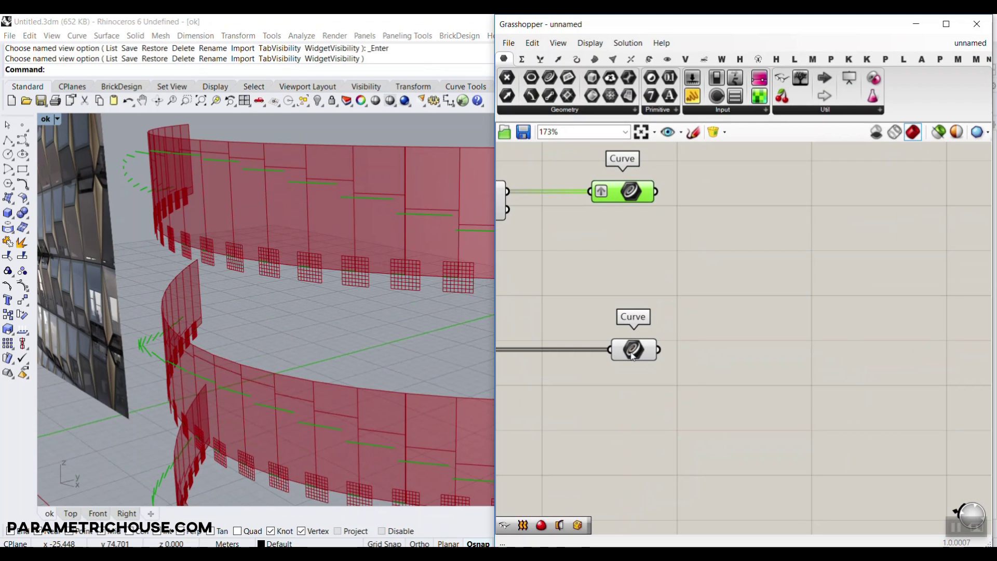
right_click(635, 349)
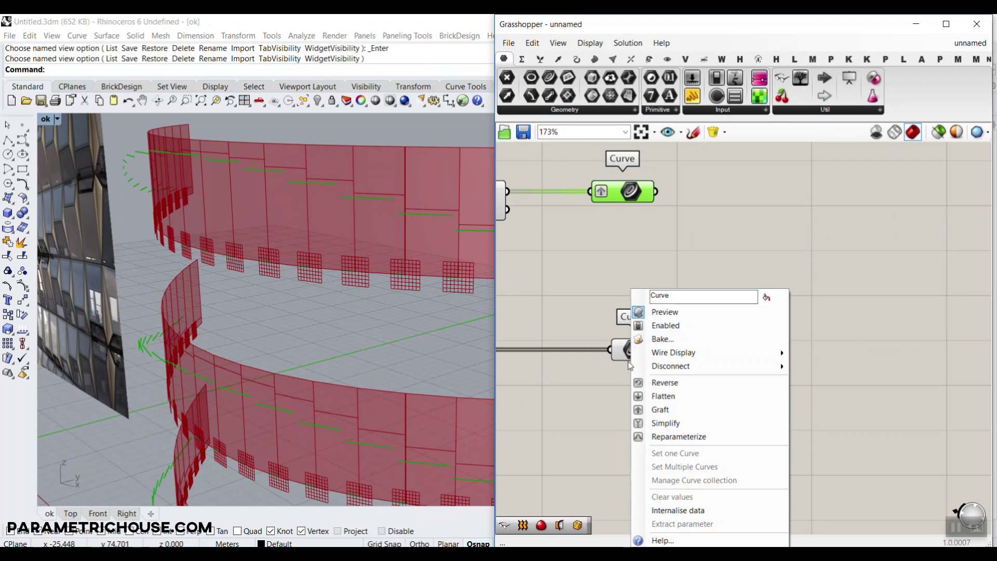
click(689, 446)
right_drag(665, 325, 650, 294)
mouse_move(644, 315)
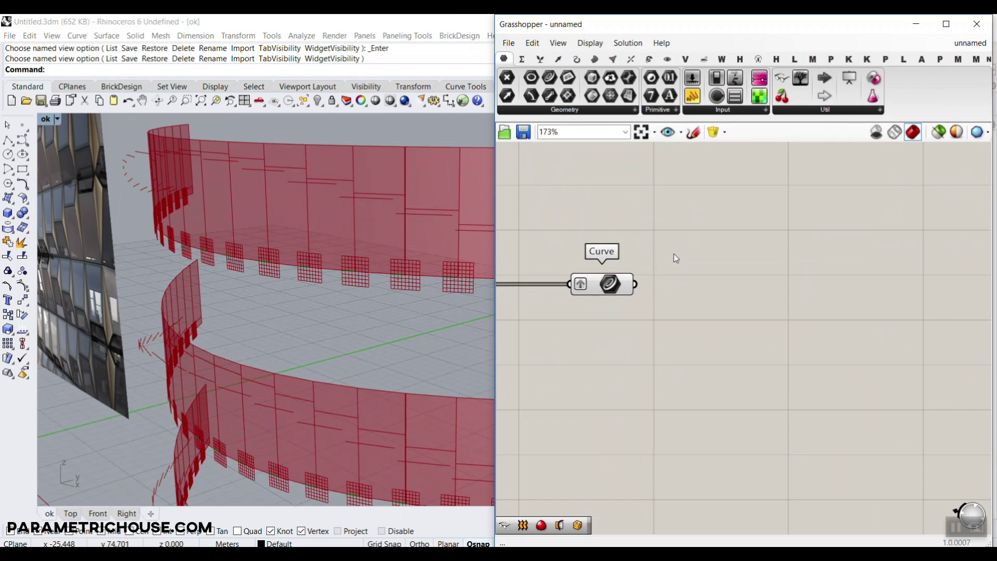
Step: Add a single Curve container and merge the upper, middle and lowest grafted Curve containers into it, in that order
scroll(701, 243, down, 4)
right_drag(687, 197, 662, 284)
scroll(662, 286, up, 3)
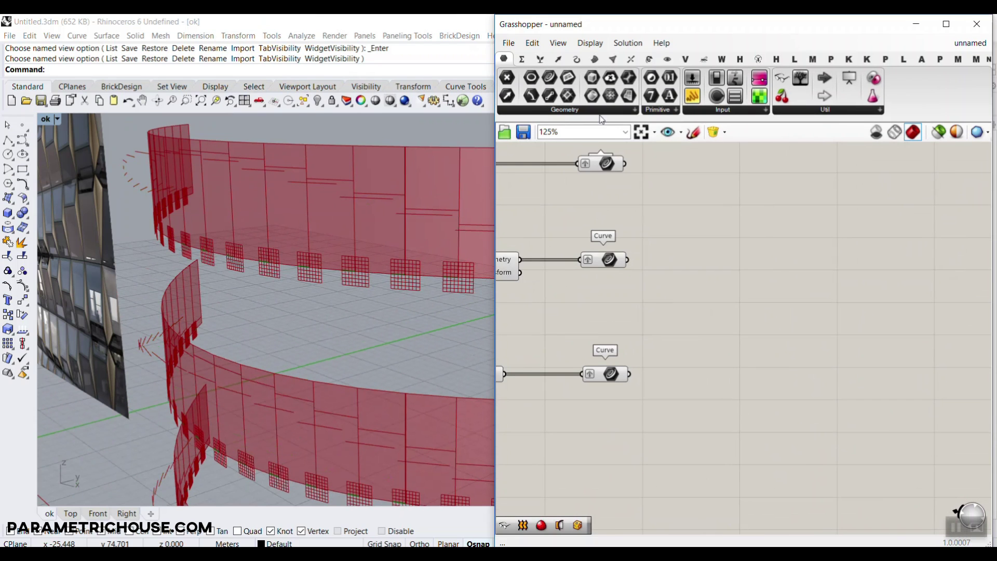
drag(549, 77, 707, 256)
drag(625, 164, 689, 256)
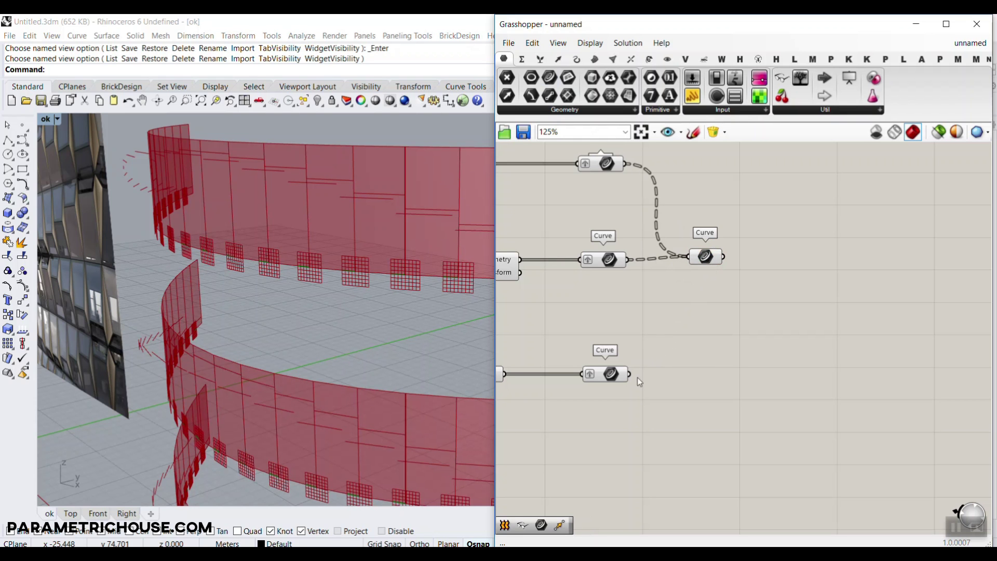
mouse_move(704, 265)
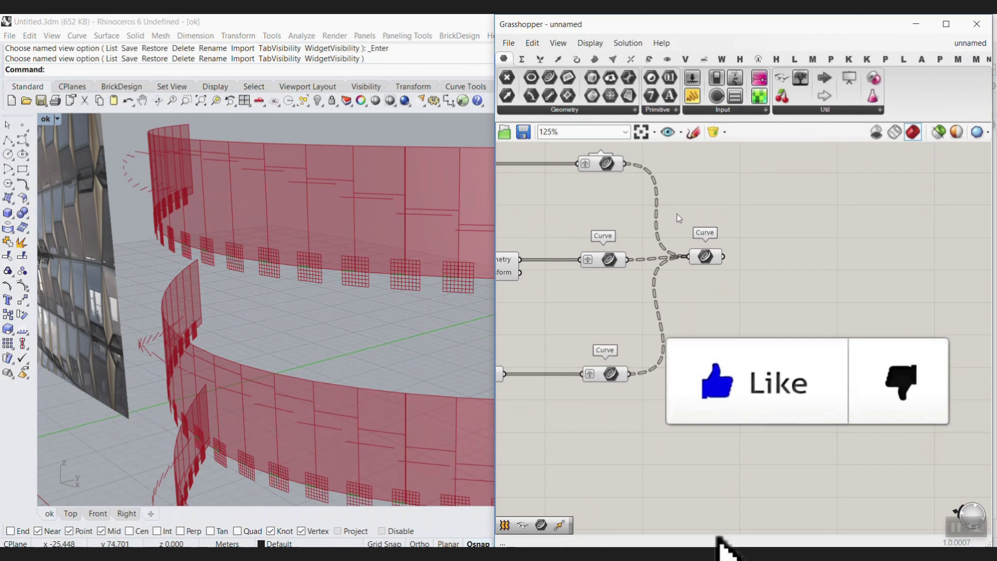
Step: Add a Loft component and connect the merged Curve container to its Curves input
scroll(691, 239, up, 3)
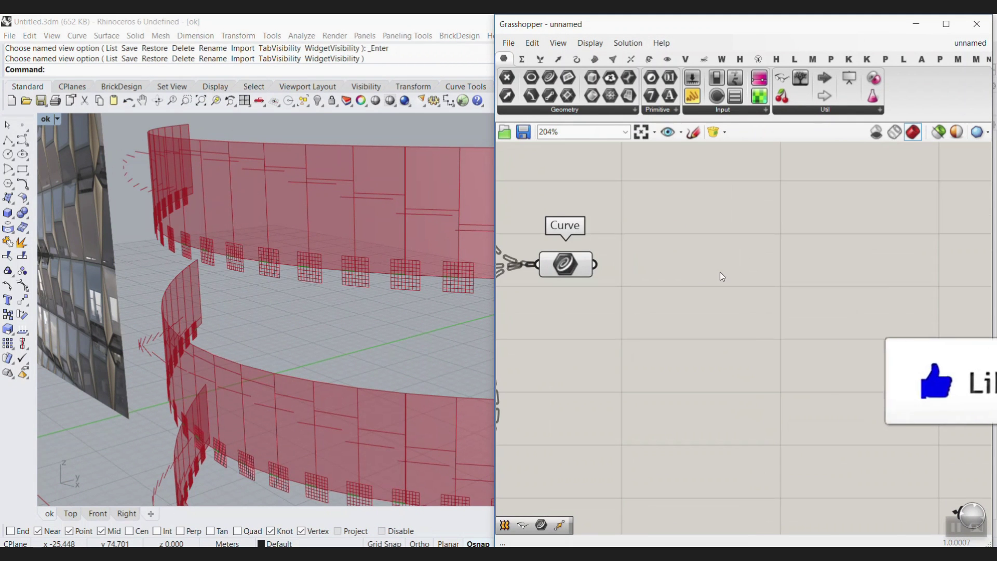
double_click(720, 272)
text(loft)
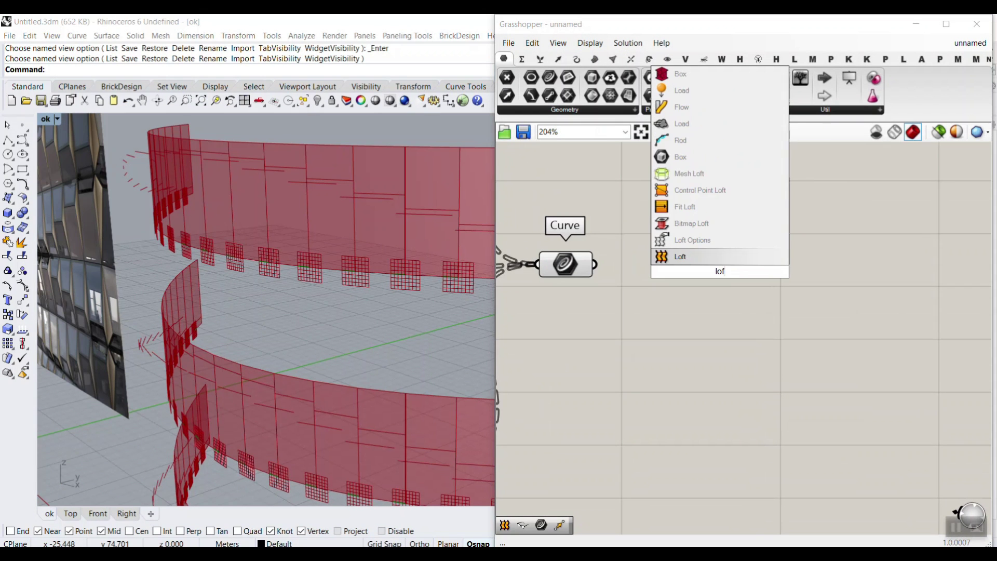
click(710, 253)
drag(661, 257, 663, 261)
drag(715, 272, 723, 294)
Step: Set the Loft component's loft type to Straight and commit the change
scroll(397, 273, down, 5)
right_drag(370, 291, 340, 266)
scroll(340, 266, up, 3)
scroll(727, 301, up, 3)
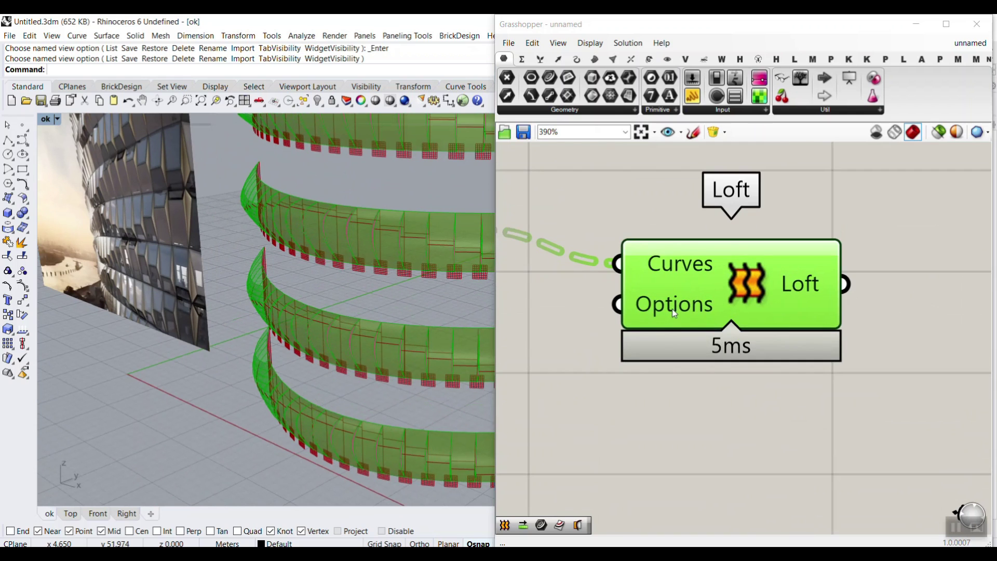
right_click(671, 306)
mouse_move(700, 420)
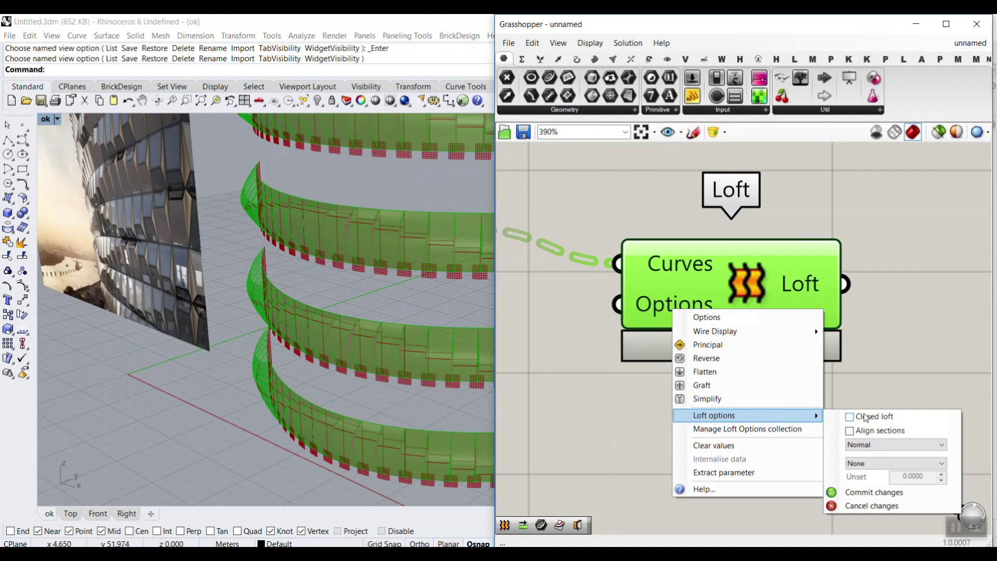
click(864, 446)
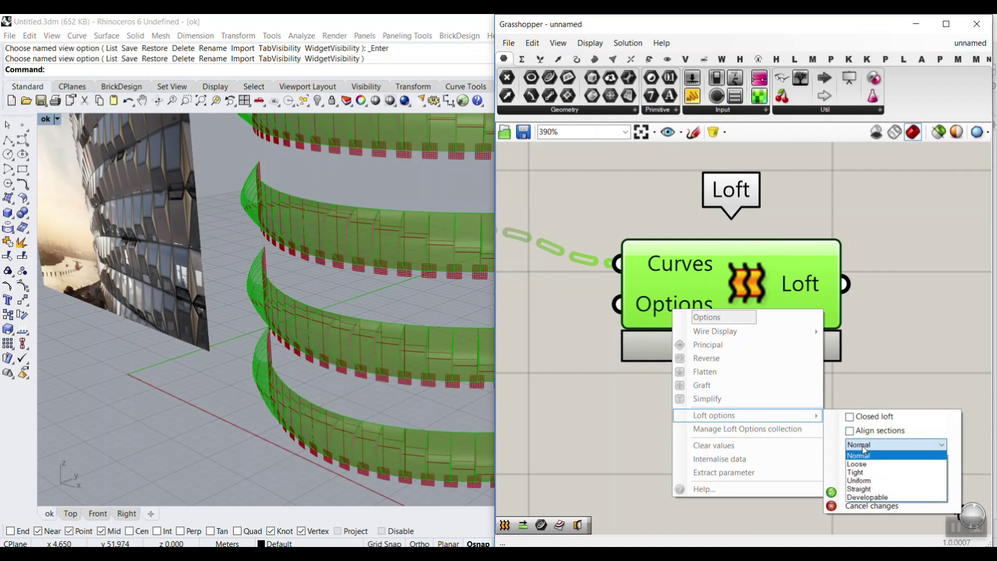
click(866, 489)
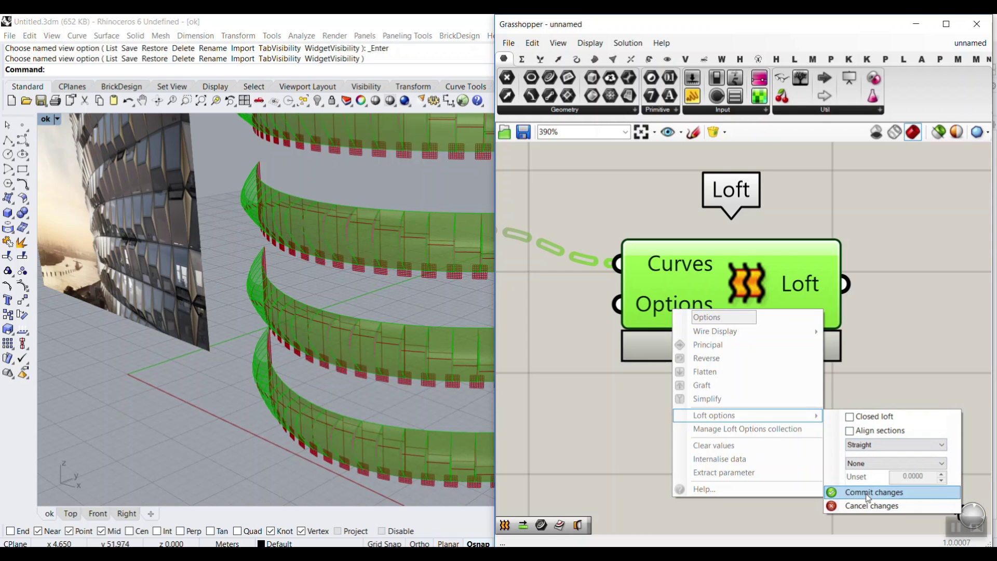
click(868, 492)
right_drag(363, 255, 431, 252)
click(599, 378)
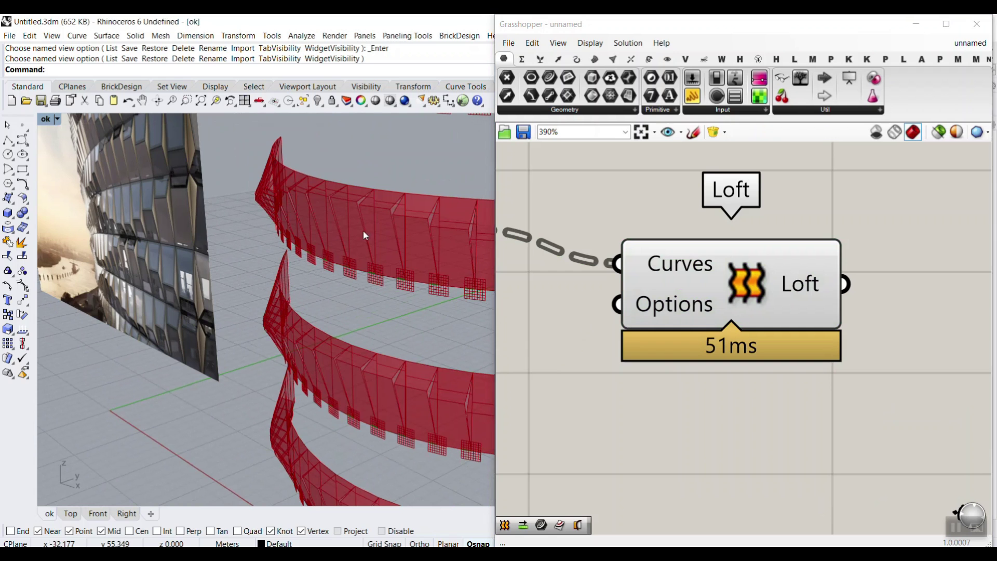
right_drag(363, 234, 407, 261)
Step: Hide the preview of all components upstream of Loft and inspect the lofted panels
scroll(855, 289, down, 8)
drag(826, 223, 450, 383)
right_click(629, 196)
click(664, 215)
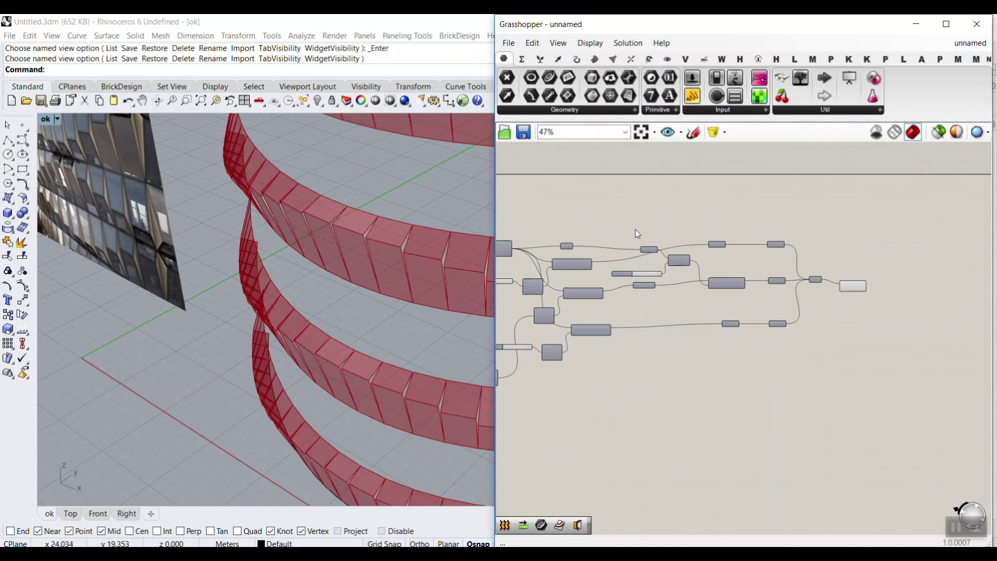
right_drag(249, 234, 352, 222)
scroll(330, 271, up, 3)
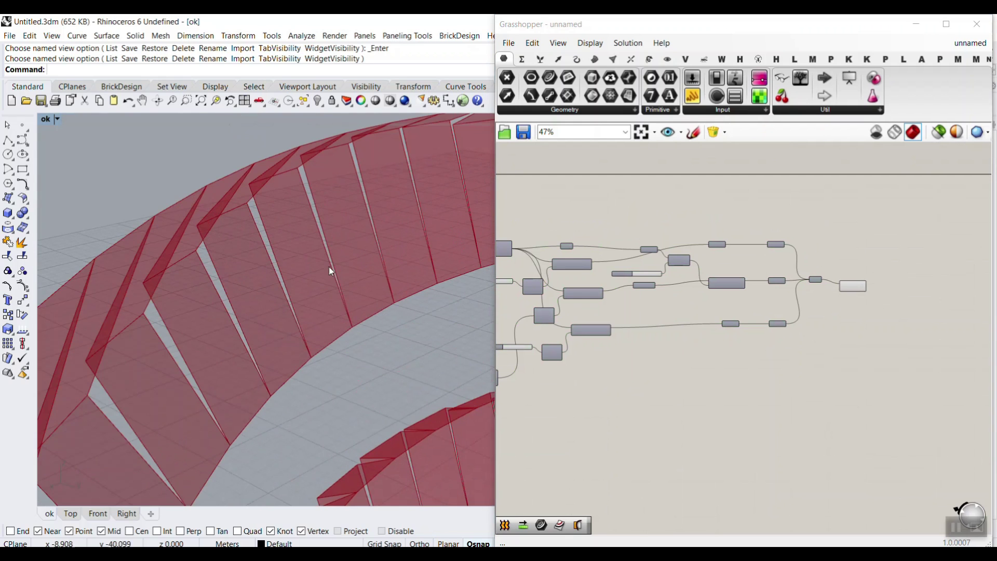
Step: Enable Closed loft in the Loft component's options and commit the change
scroll(728, 282, up, 8)
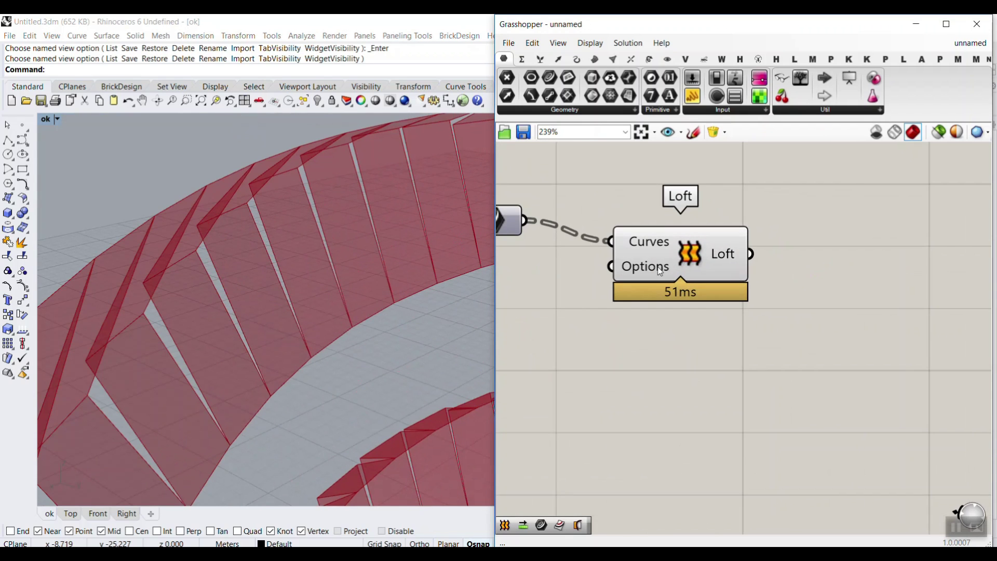
right_click(659, 268)
mouse_move(687, 376)
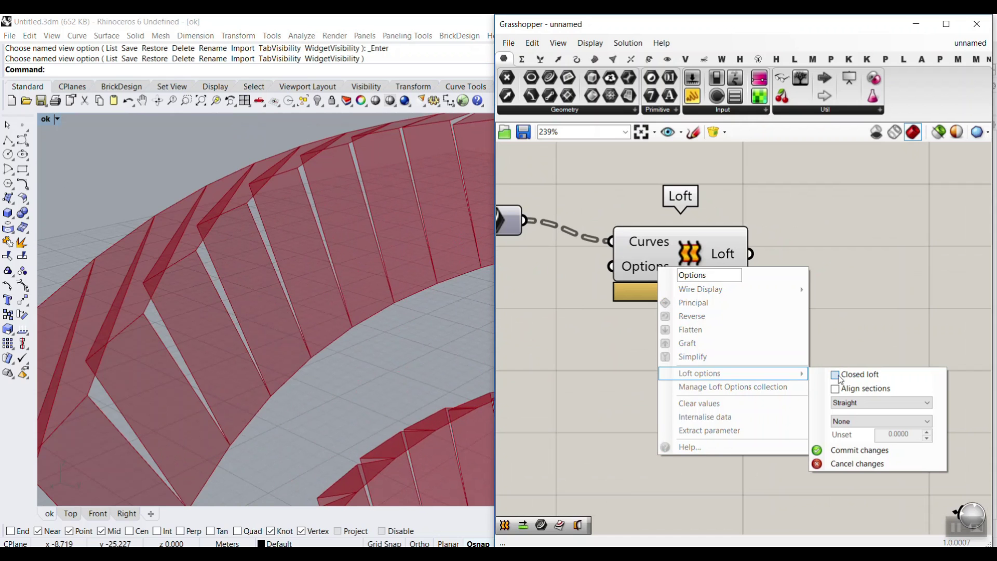
click(862, 450)
right_drag(311, 303, 489, 283)
Step: Bake the Loft output and inspect the open ends of the baked panels
right_click(751, 254)
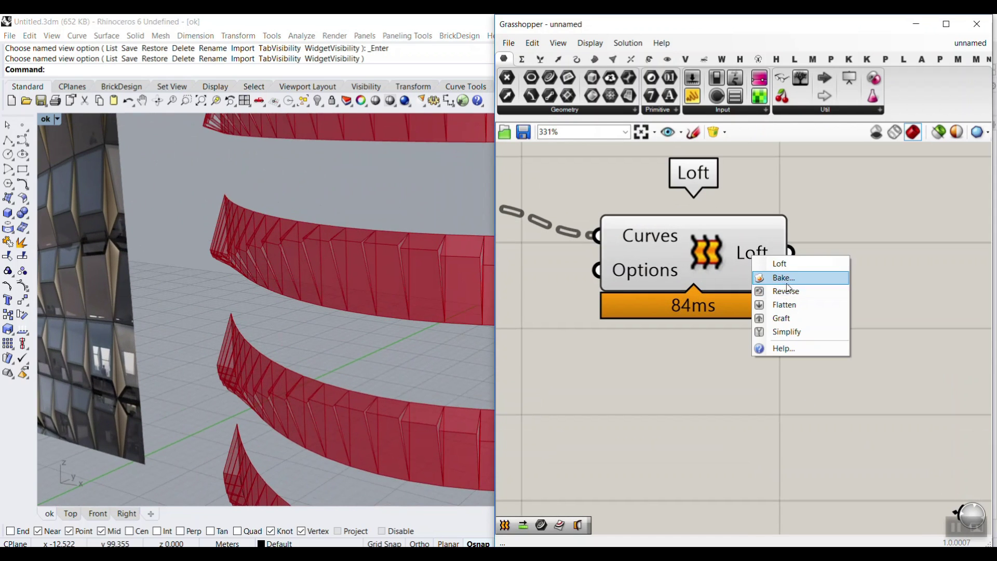
click(769, 276)
click(800, 404)
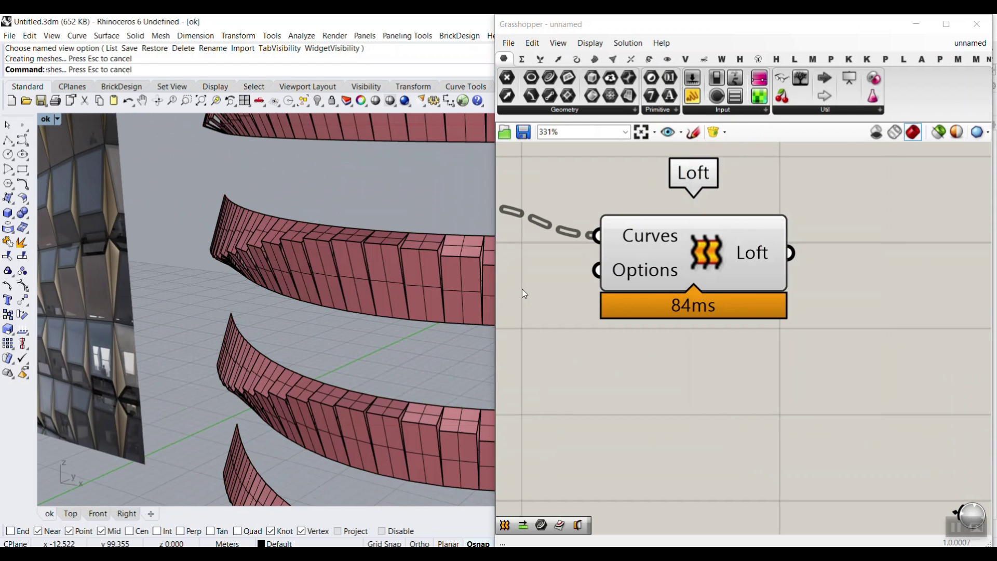
click(452, 275)
click(421, 244)
right_drag(423, 227, 390, 271)
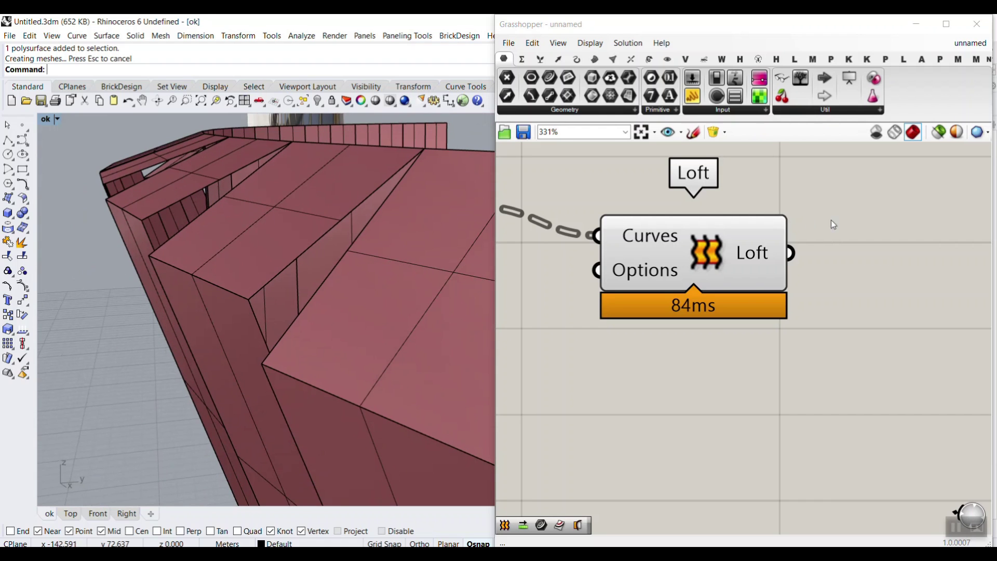
Step: Add a Cap Holes component after Loft and connect the Loft output to its Brep input
right_drag(831, 225, 718, 251)
click(595, 59)
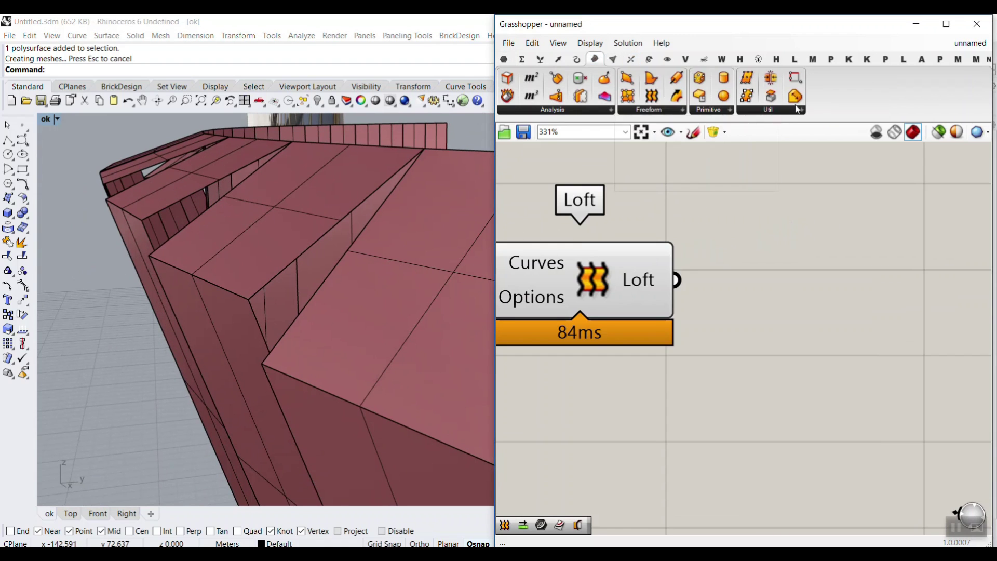
drag(774, 97, 813, 276)
drag(676, 279, 731, 276)
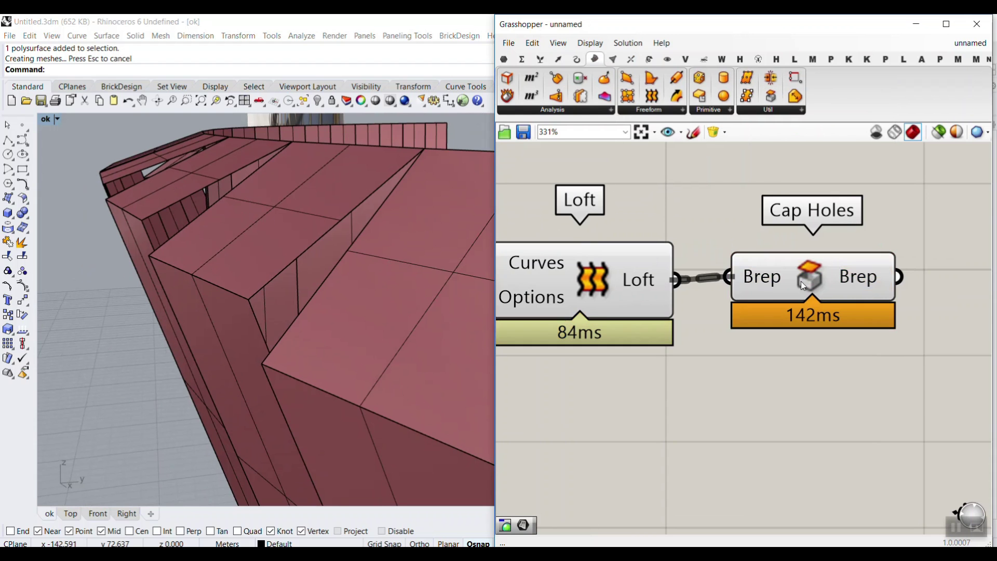
drag(813, 277, 858, 280)
Step: Undo the Loft bake and bake the Cap Holes Brep output instead
right_drag(267, 332, 260, 336)
key(ctrl+z)
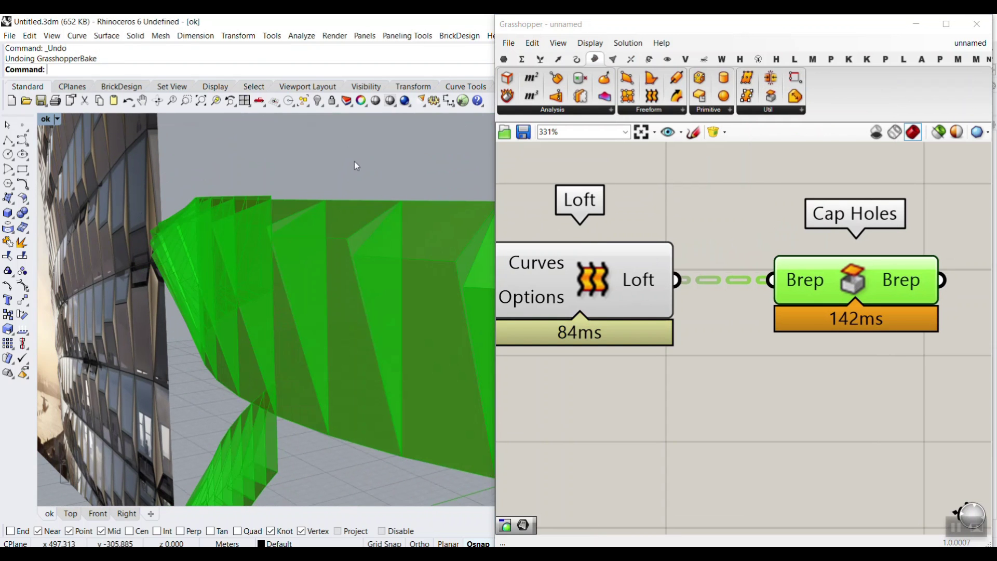
right_click(884, 272)
click(896, 292)
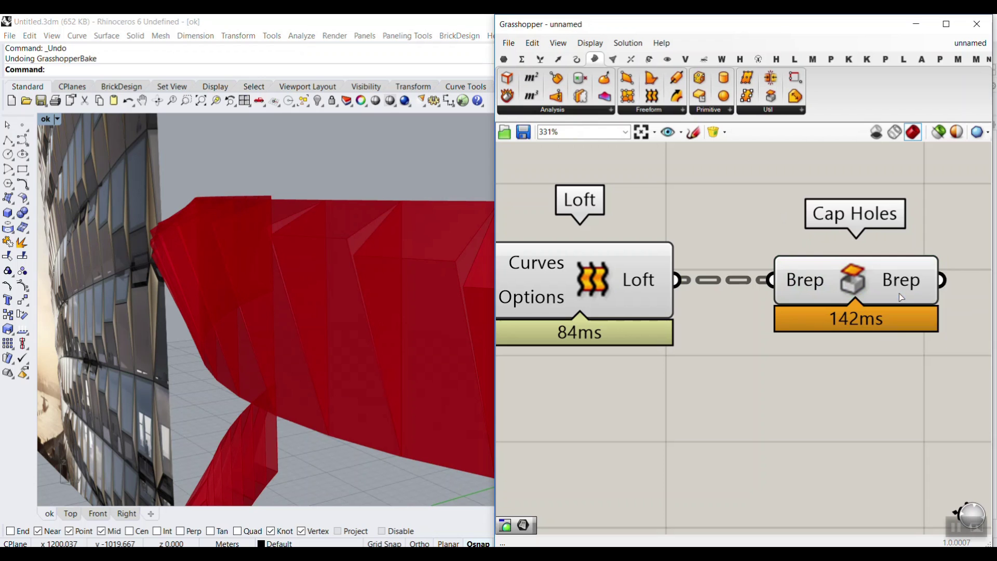
click(904, 414)
Step: Inspect individual baked capped panels and undo the bake
right_drag(296, 241, 421, 278)
click(413, 281)
click(336, 240)
click(345, 187)
scroll(345, 187, down, 7)
right_drag(345, 187, 352, 377)
key(ctrl+z)
scroll(381, 192, up, 2)
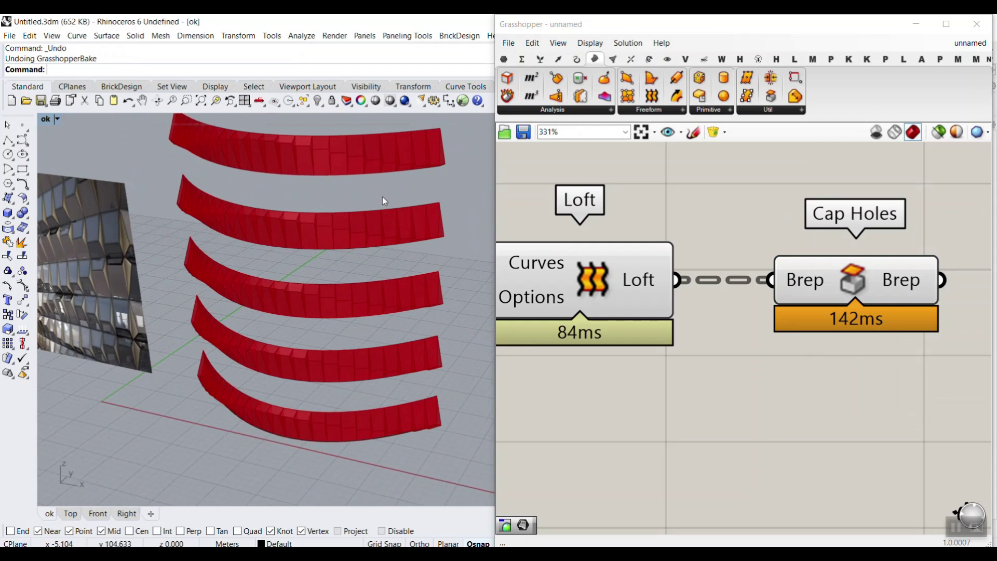
Step: Turn off the Loft component's preview so that only the Cap Holes result is displayed
scroll(900, 268, down, 5)
drag(838, 275, 740, 184)
middle_click(842, 167)
click(850, 190)
right_drag(340, 283, 385, 233)
Step: Shift the peak of the Graph Mapper's sine curve to the middle of the graph
right_drag(740, 220, 879, 233)
scroll(879, 233, down, 5)
scroll(649, 301, up, 9)
mouse_move(589, 265)
mouse_down()
mouse_move(546, 270)
mouse_move(581, 271)
mouse_up()
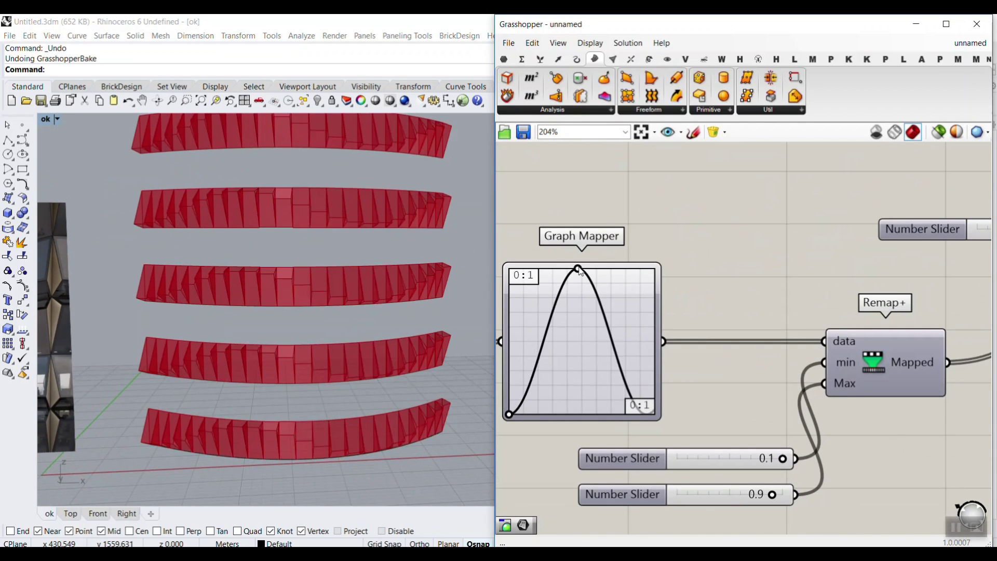
Step: Switch the Graph Mapper to the Bezier type and shape its handles into a smooth rising S-curve
right_click(590, 320)
mouse_move(667, 472)
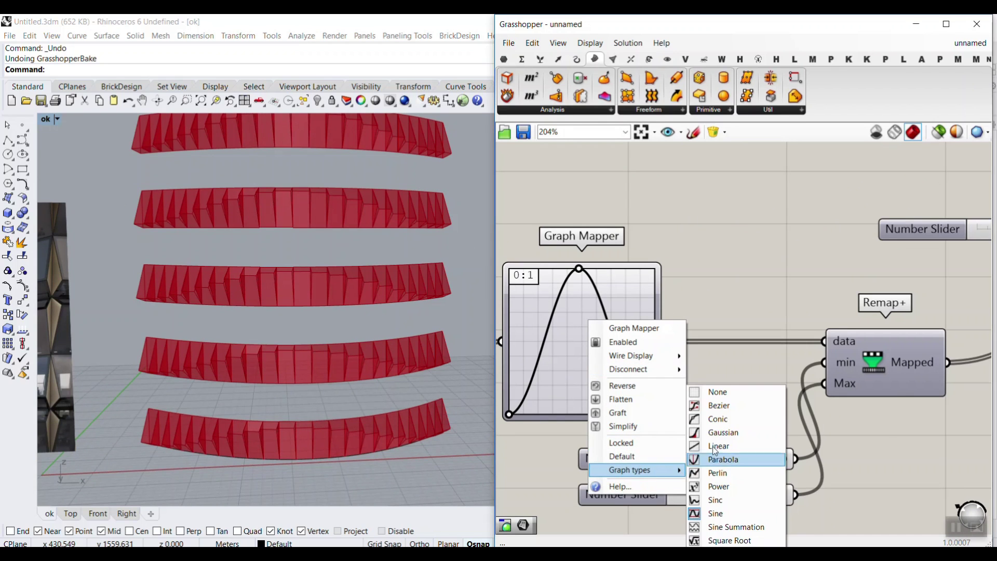
click(719, 406)
drag(543, 380, 595, 404)
drag(618, 305, 592, 268)
scroll(432, 264, up, 3)
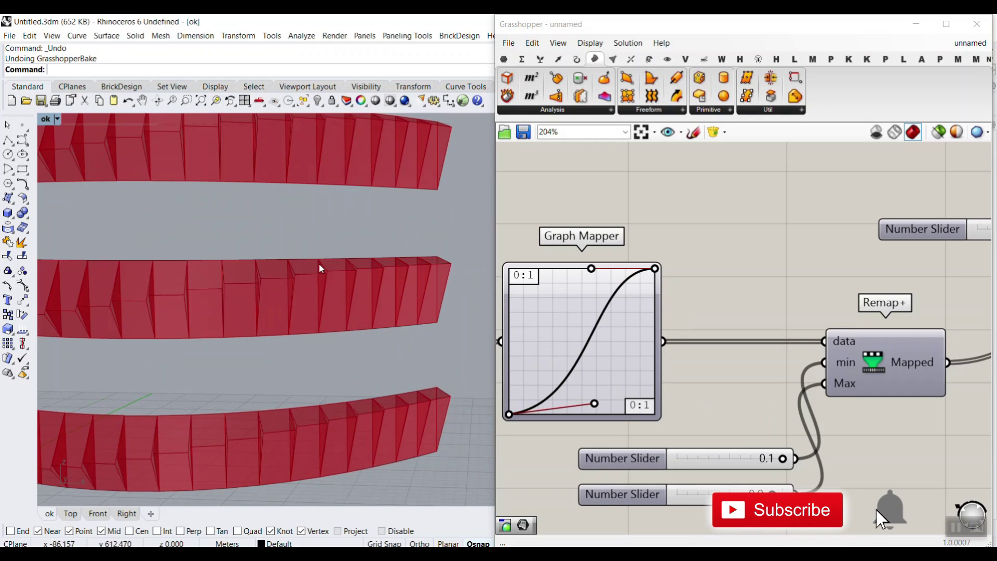
Step: Switch the Graph Mapper to the Sine type with its peak in the middle of the graph
scroll(320, 268, down, 4)
right_click(608, 299)
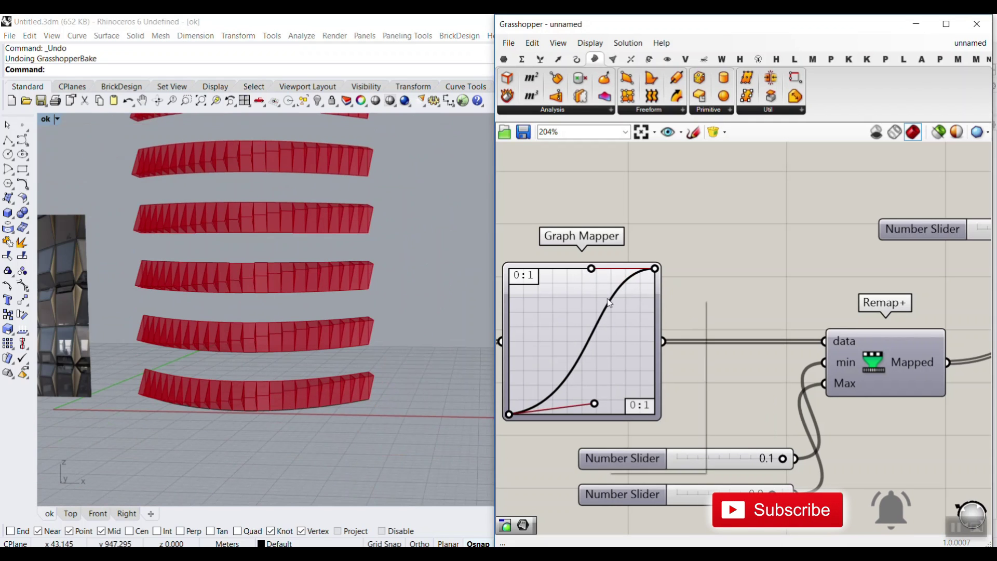
mouse_move(665, 449)
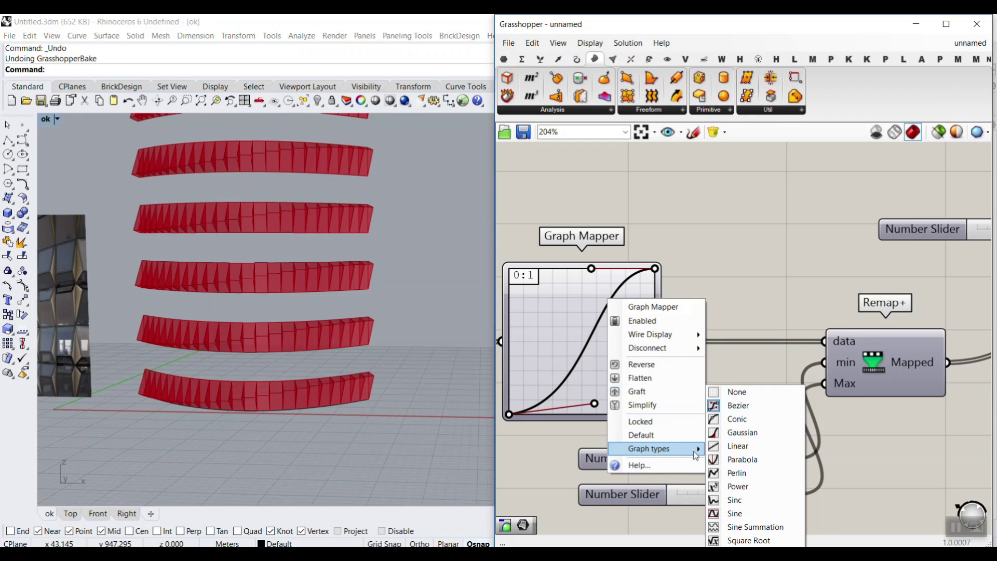
click(743, 512)
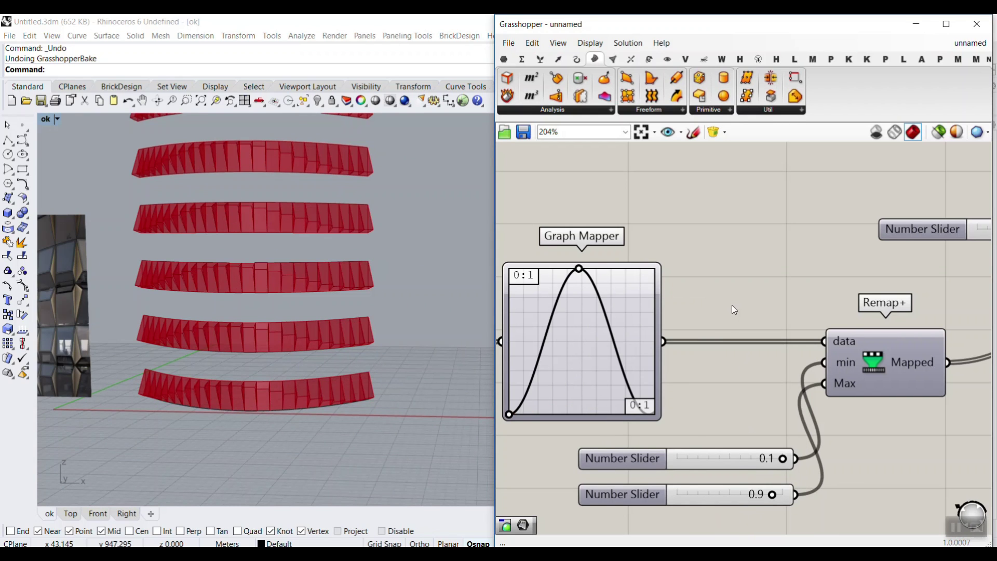
scroll(316, 343, down, 5)
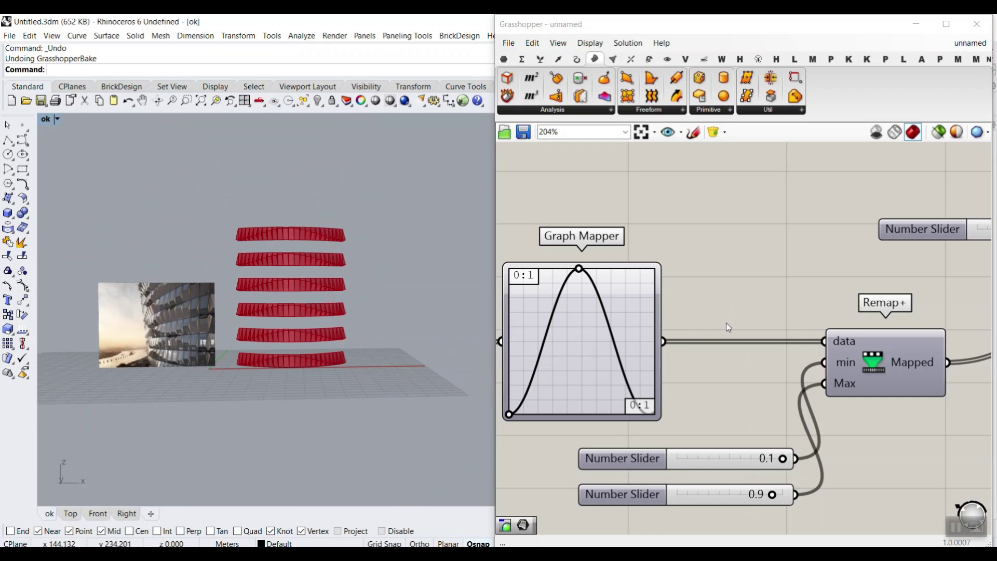
Step: Move the panel-generating components further along the canvas, leaving the Surface parameter near the Dispatch component's List A output
scroll(727, 322, down, 5)
scroll(577, 233, up, 3)
right_drag(577, 234, 746, 242)
right_drag(987, 242, 704, 225)
scroll(703, 225, down, 6)
drag(973, 339, 710, 208)
scroll(714, 190, up, 4)
drag(679, 391, 901, 391)
click(792, 286)
scroll(733, 250, up, 4)
drag(645, 192, 647, 213)
scroll(298, 296, up, 4)
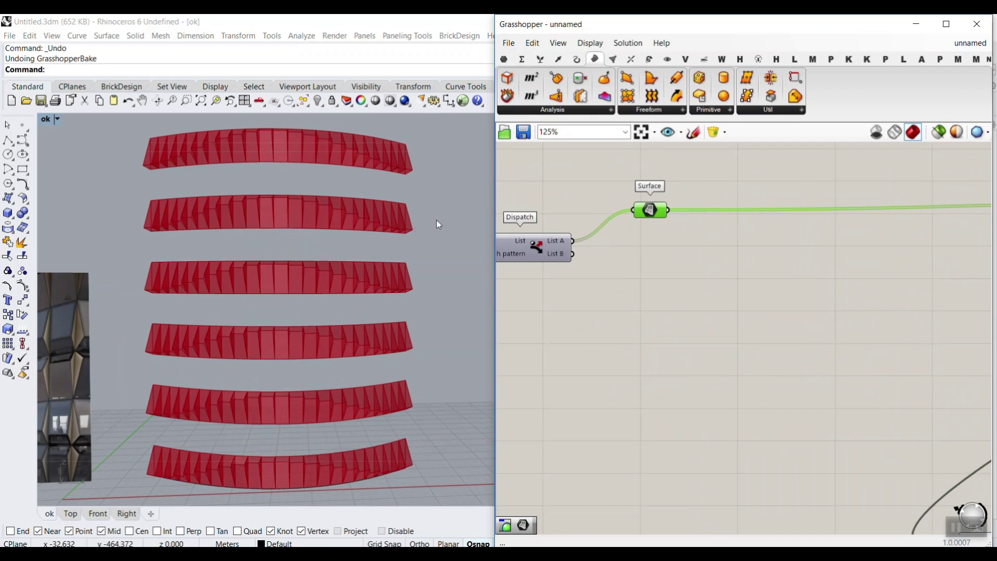
Step: Duplicate the whole panel-generating component group and place the copy below the original
scroll(563, 259, down, 8)
drag(933, 347, 606, 235)
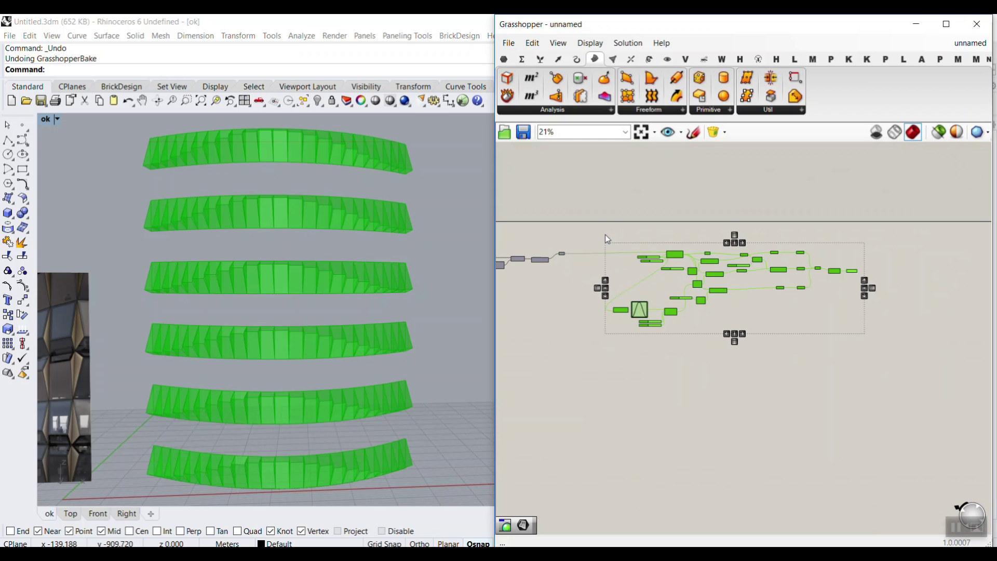
key(ctrl+c)
key(ctrl+v)
drag(675, 254, 657, 395)
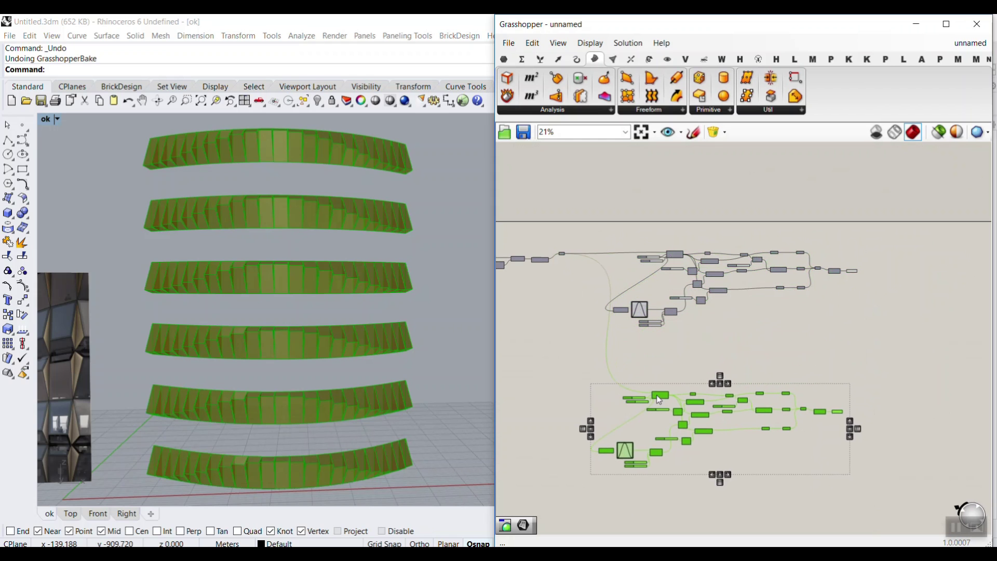
click(583, 344)
Step: Add a Surface parameter fed by Dispatch's List B and connect it to the duplicated Quad Panels' Surface input
scroll(544, 252, up, 10)
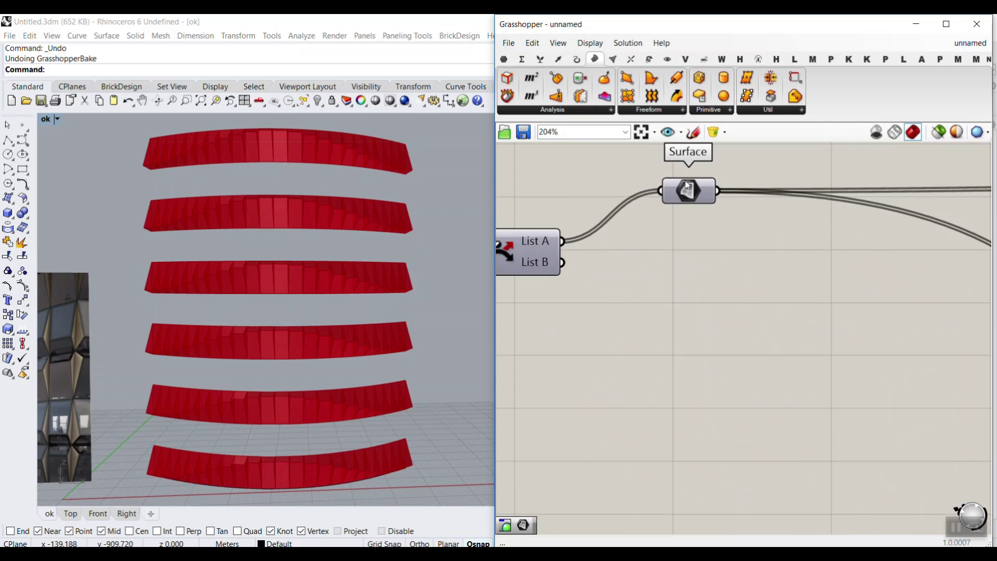
click(502, 60)
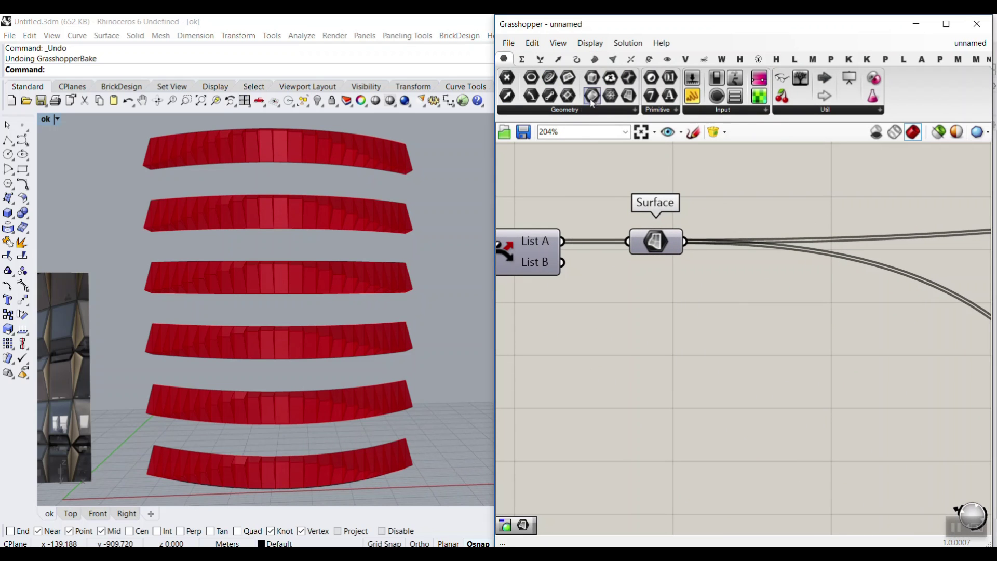
drag(626, 95, 569, 275)
drag(622, 280, 682, 301)
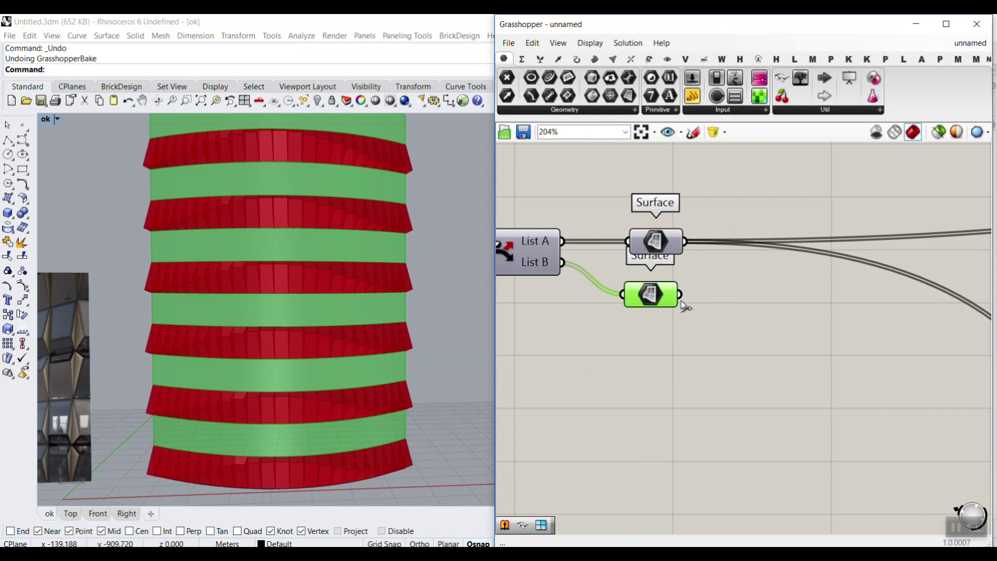
scroll(635, 275, down, 5)
scroll(635, 268, down, 5)
scroll(718, 448, up, 10)
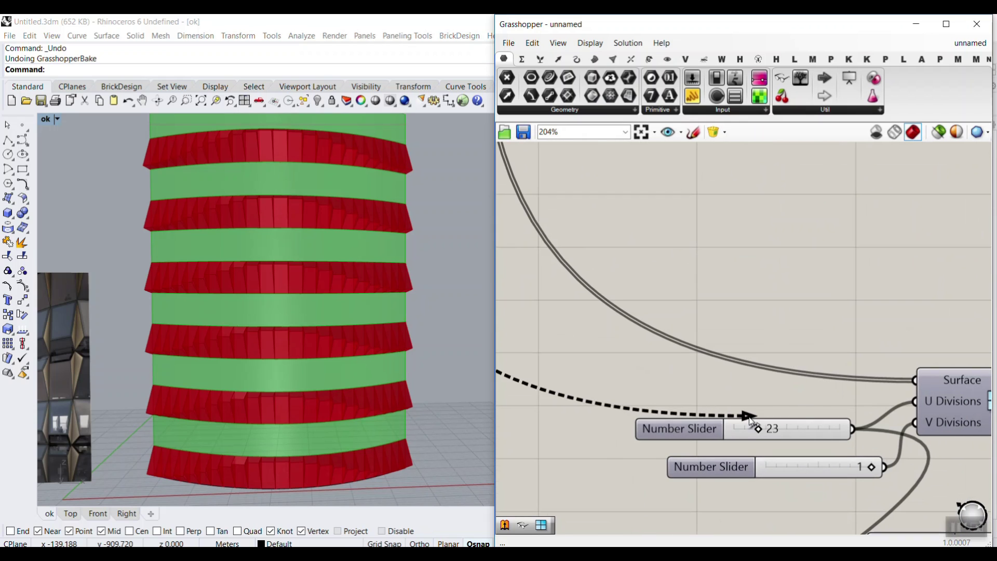
shift+drag(907, 386, 911, 382)
Step: Move the duplicated U Divisions slider away from its Quad Panels component and set it to 47
scroll(740, 341, down, 3)
right_drag(833, 361, 634, 305)
scroll(574, 348, up, 2)
drag(691, 318, 612, 300)
scroll(254, 246, up, 2)
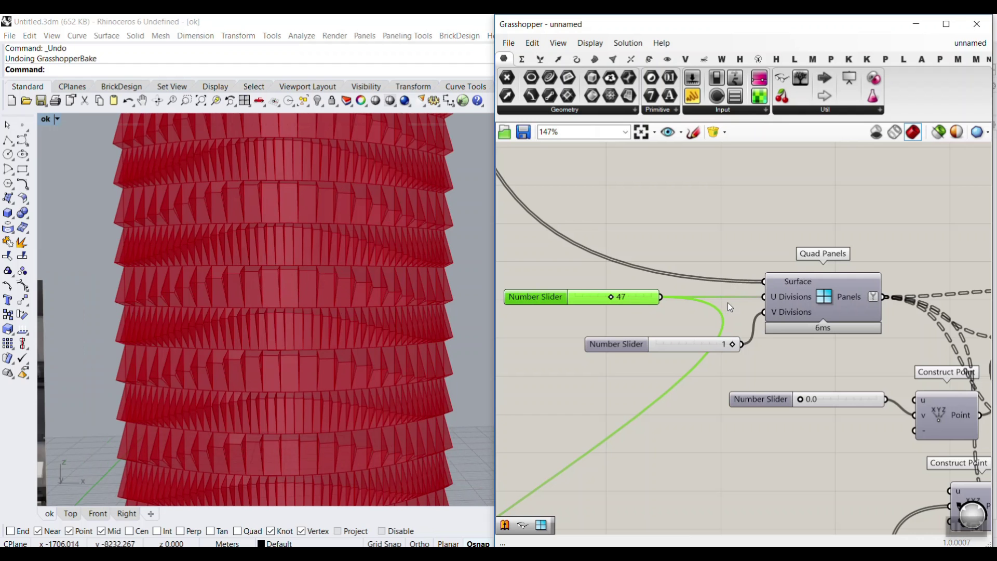
Step: Connect the original group's U Divisions slider to the duplicated Quad Panels' U Divisions input in place of the duplicate slider
scroll(742, 304, down, 9)
right_drag(726, 233, 703, 343)
scroll(738, 252, up, 8)
scroll(745, 236, up, 3)
scroll(738, 224, down, 10)
drag(760, 225, 765, 272)
scroll(715, 368, up, 6)
scroll(728, 363, up, 6)
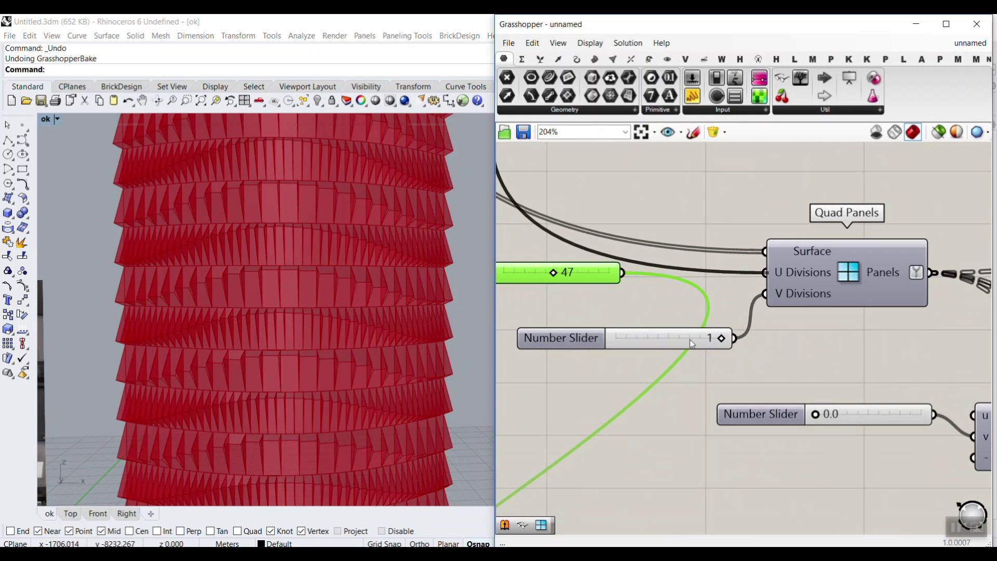
Step: Rewire the duplicated Range's Steps input to the original U Divisions slider and remove the duplicate slider
scroll(691, 328, down, 11)
right_drag(719, 158, 673, 267)
scroll(672, 267, up, 9)
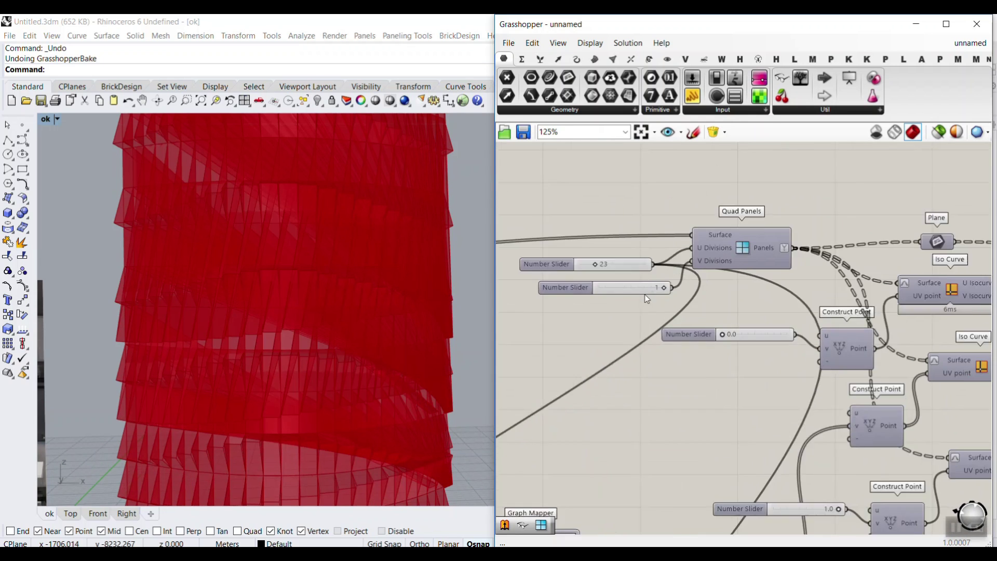
scroll(647, 299, up, 2)
scroll(657, 257, down, 8)
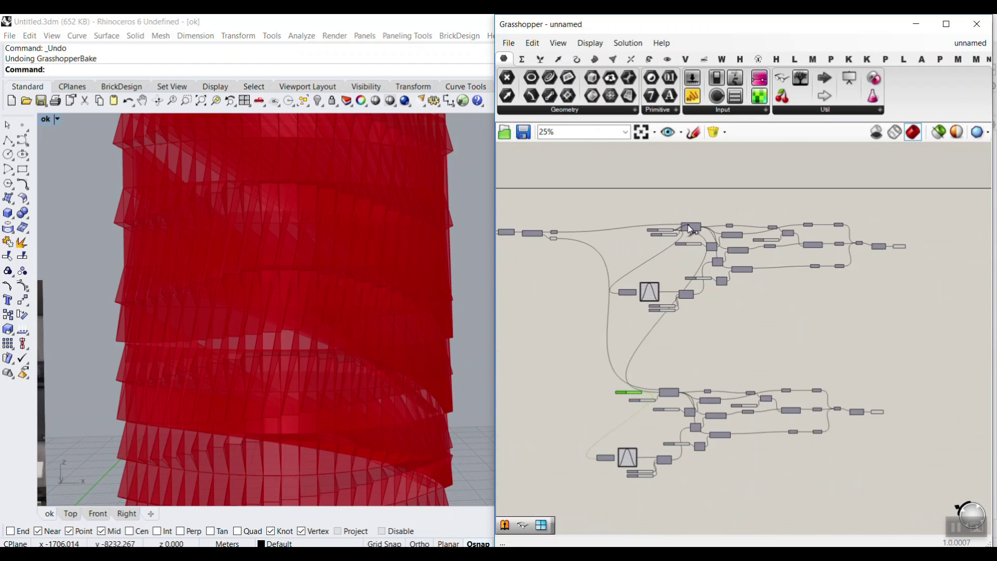
scroll(612, 349, up, 3)
scroll(612, 349, up, 3)
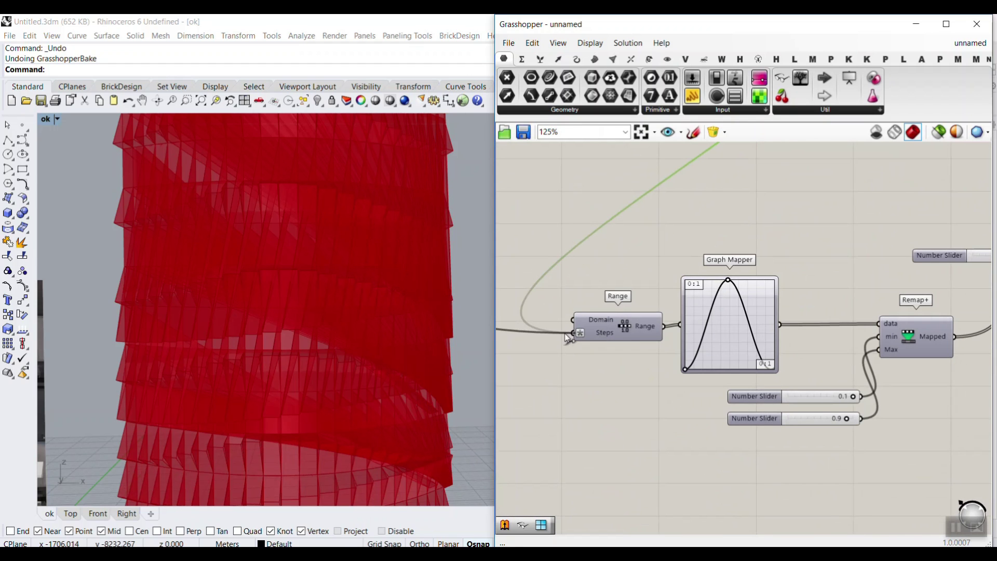
key(ctrl+z)
scroll(612, 292, down, 6)
right_drag(639, 259, 612, 369)
scroll(610, 340, up, 4)
scroll(612, 344, up, 2)
Step: Move the shared U Divisions slider into the free space between the two component groups
scroll(631, 340, down, 5)
right_drag(668, 176, 677, 277)
scroll(703, 190, up, 3)
click(659, 161)
scroll(703, 211, down, 3)
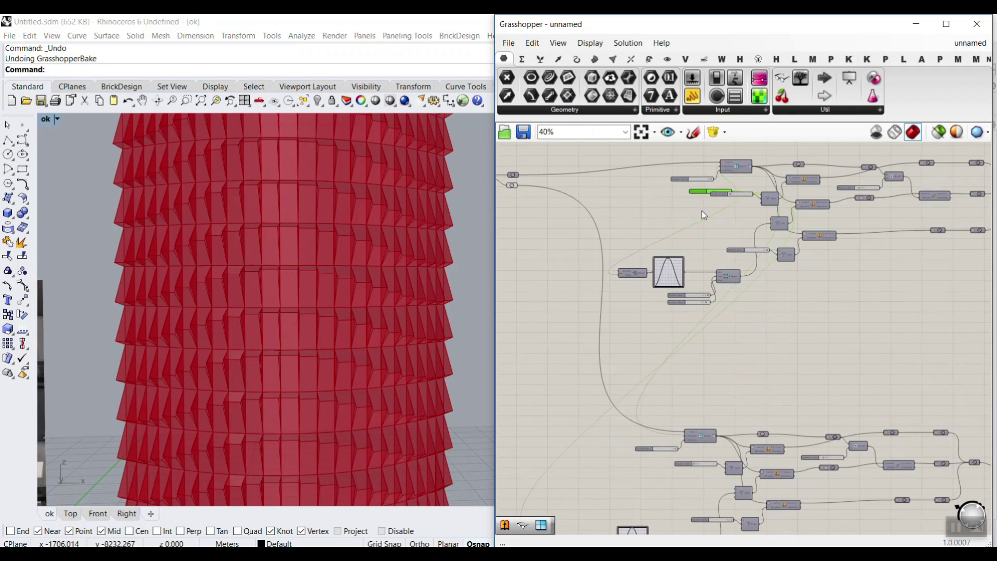
scroll(507, 338, up, 5)
mouse_move(538, 336)
mouse_down()
mouse_move(523, 338)
mouse_move(541, 339)
mouse_up()
right_drag(781, 319, 715, 300)
scroll(663, 296, down, 5)
right_drag(785, 339, 713, 300)
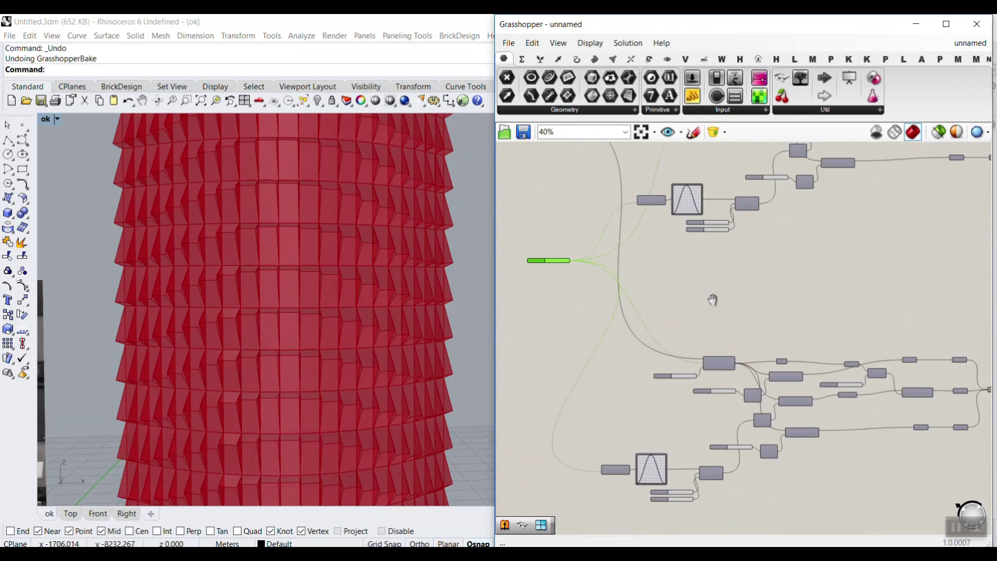
Step: Invert the duplicated Graph Mapper's sine curve so it starts at the maximum and dips to the minimum mid-graph
scroll(680, 202, up, 3)
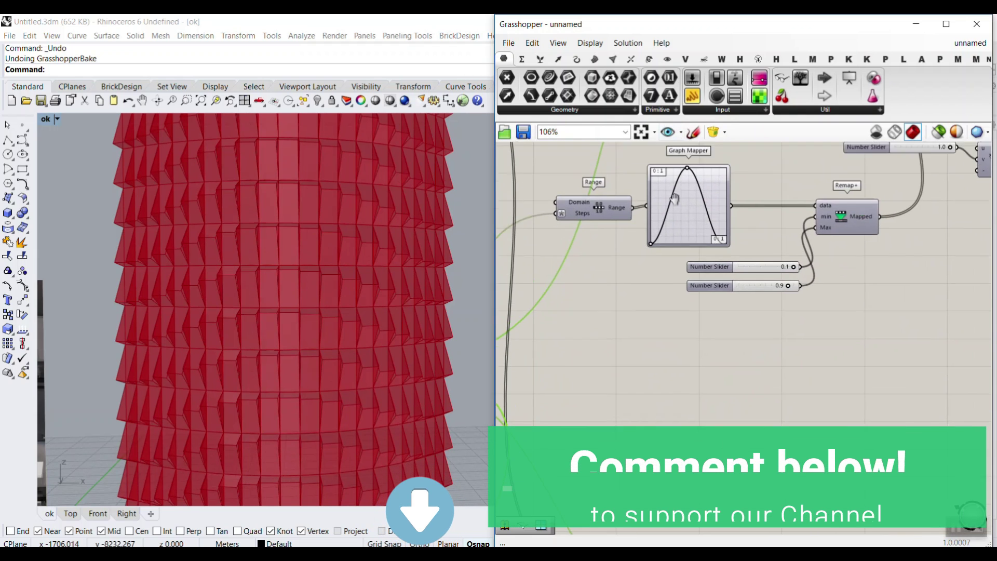
scroll(675, 198, up, 2)
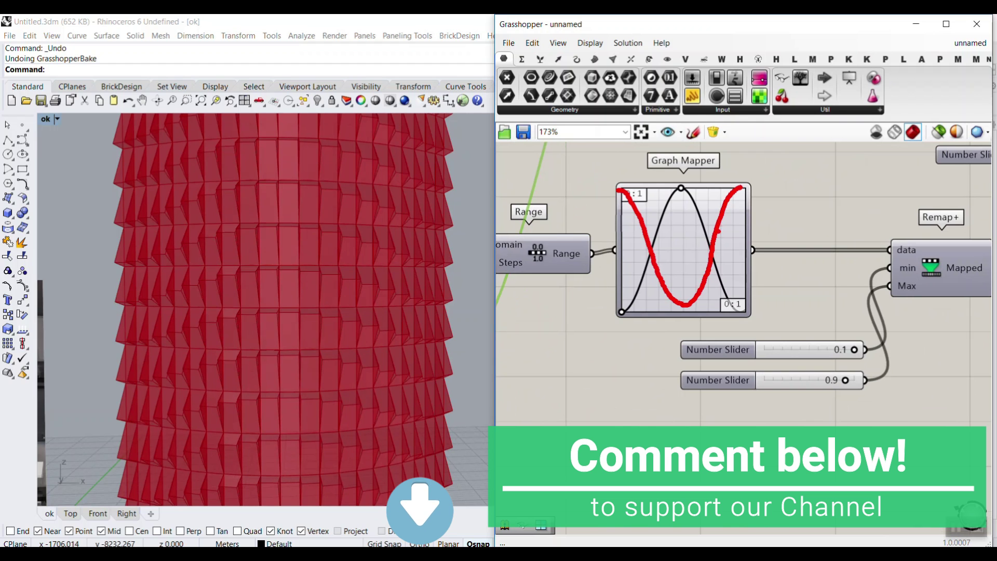
key(Escape)
scroll(663, 243, down, 9)
right_drag(685, 148, 717, 259)
right_drag(705, 436, 656, 276)
scroll(655, 275, up, 8)
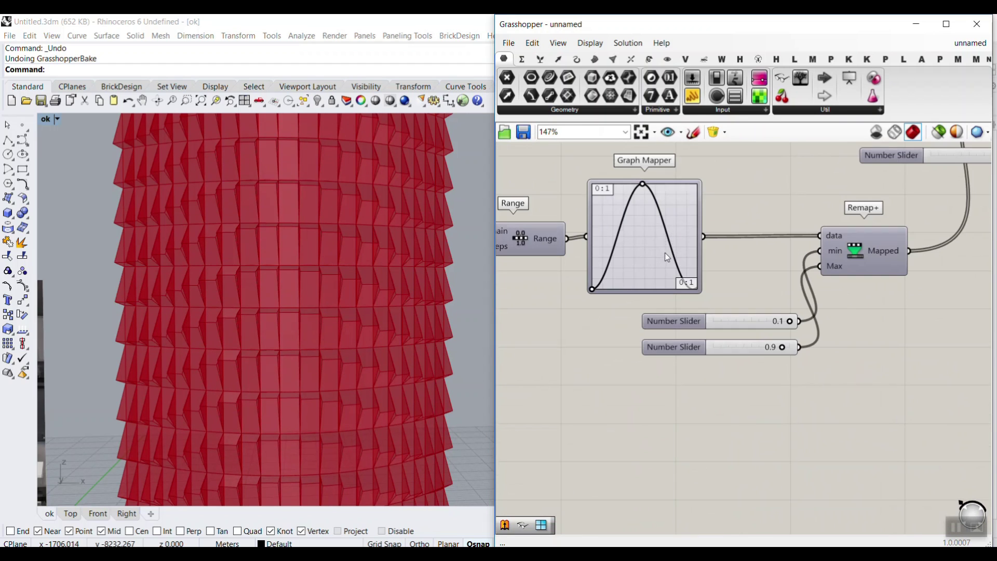
right_click(654, 244)
click(580, 290)
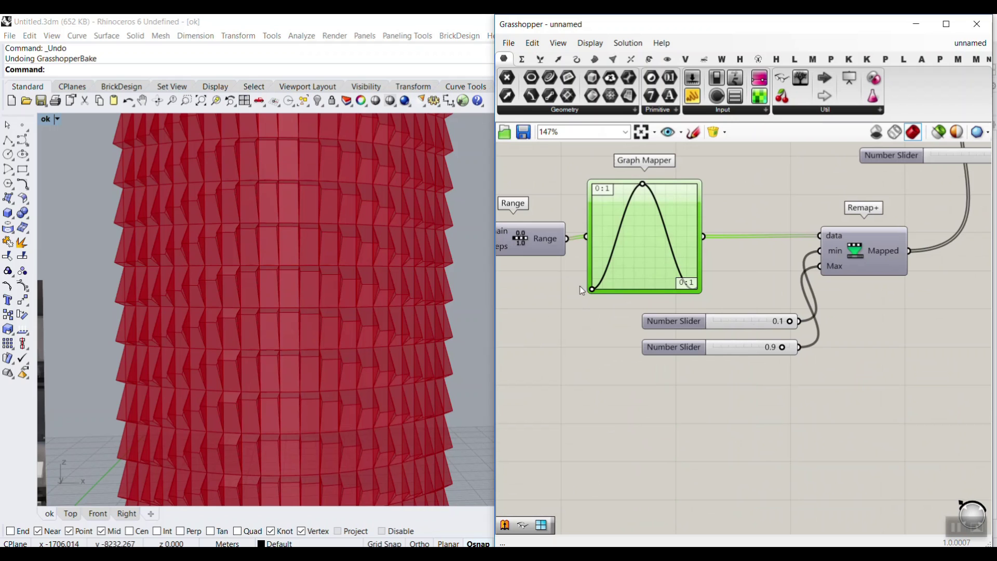
scroll(600, 291, up, 2)
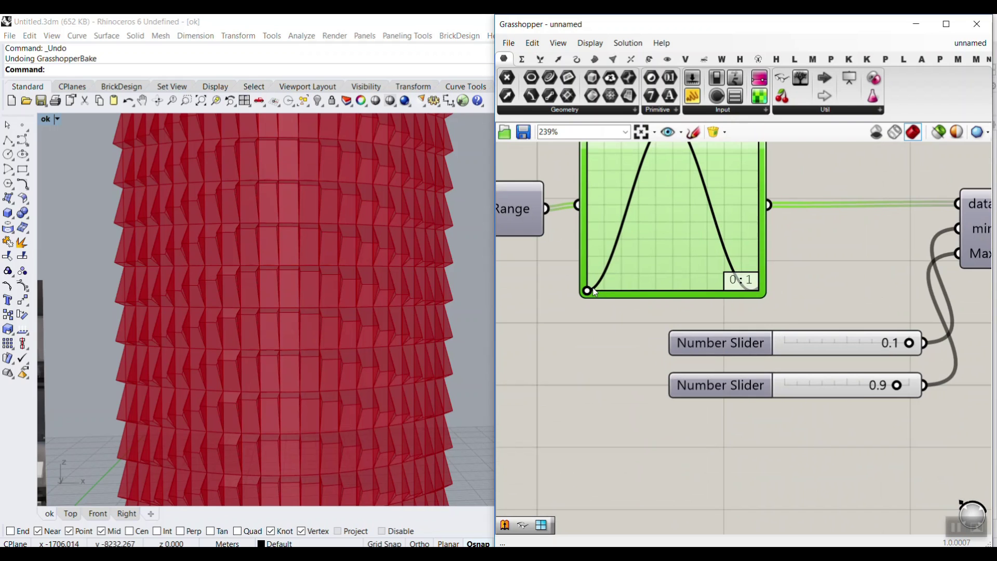
drag(571, 396, 548, 171)
drag(656, 230, 660, 411)
Step: Shift the inverted sine curve's trough slightly toward the start of the graph and check the facade against the reference image
scroll(327, 259, down, 5)
right_drag(327, 258, 313, 311)
scroll(336, 240, up, 4)
scroll(367, 207, down, 7)
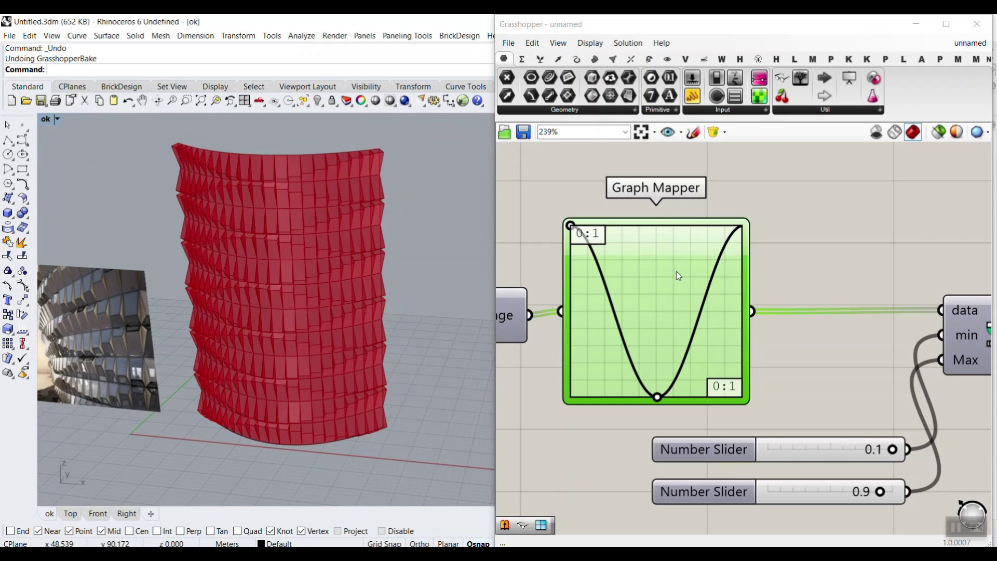
drag(659, 399, 638, 399)
scroll(338, 279, up, 3)
right_drag(338, 280, 376, 265)
scroll(441, 265, down, 7)
right_drag(441, 265, 360, 283)
scroll(360, 283, up, 4)
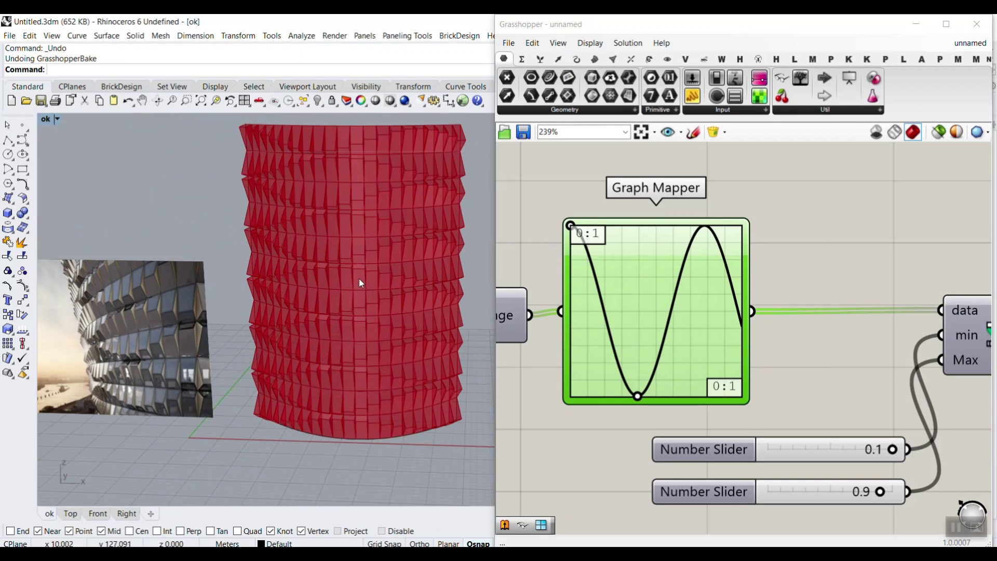
Step: Switch the duplicated Graph Mapper to the Bezier type and shape its handles into a steep rising S-curve
right_click(676, 326)
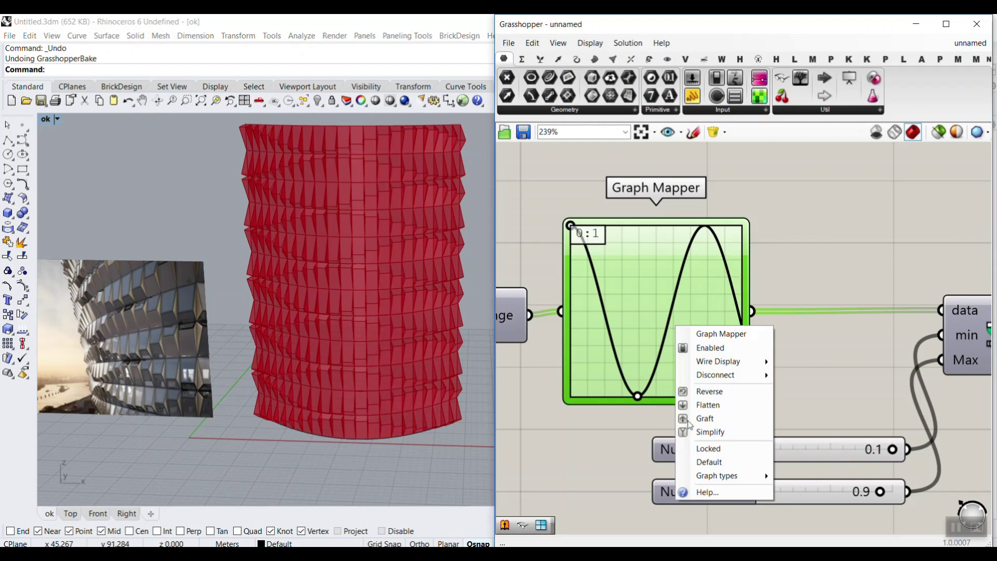
mouse_move(748, 476)
click(811, 418)
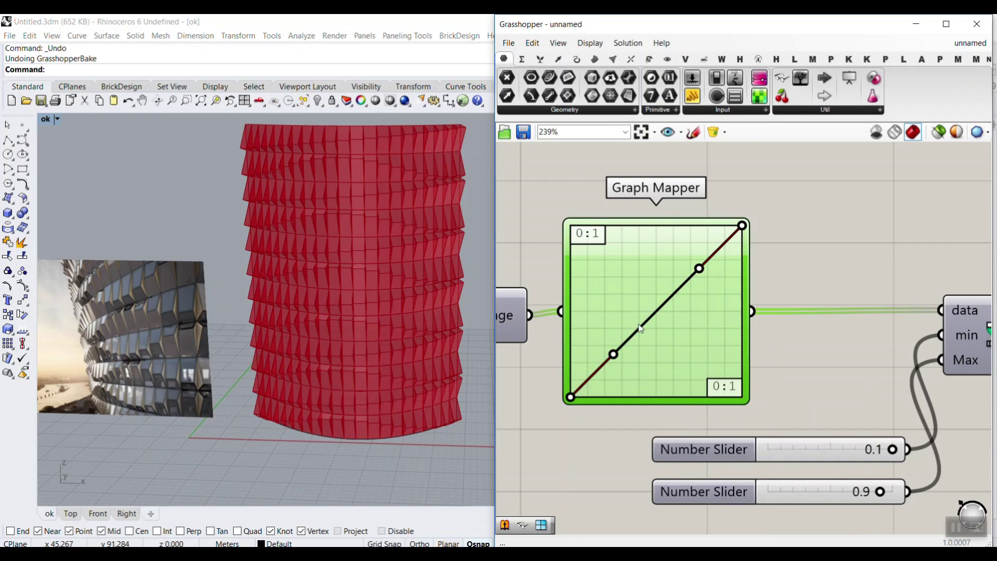
drag(613, 354, 716, 399)
drag(700, 268, 645, 236)
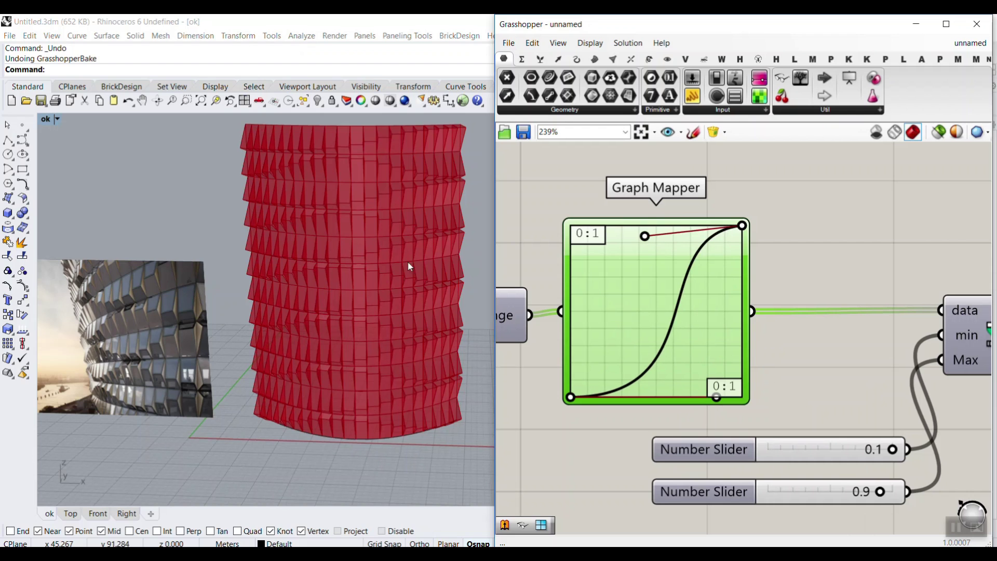
right_drag(410, 239, 410, 266)
scroll(410, 266, up, 3)
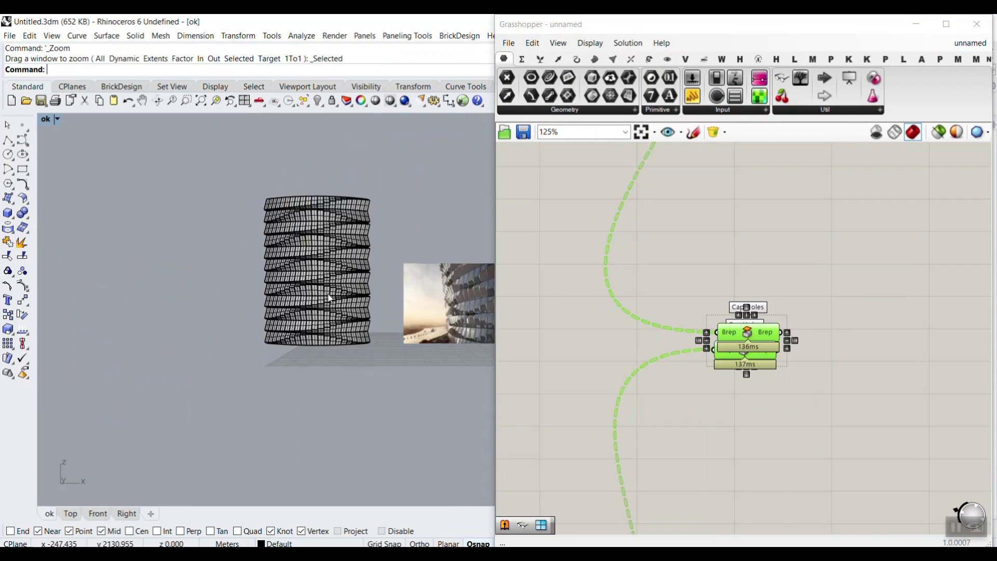
Step: Examine the baked capped panels up close and from several angles beside the reference image
scroll(372, 248, up, 5)
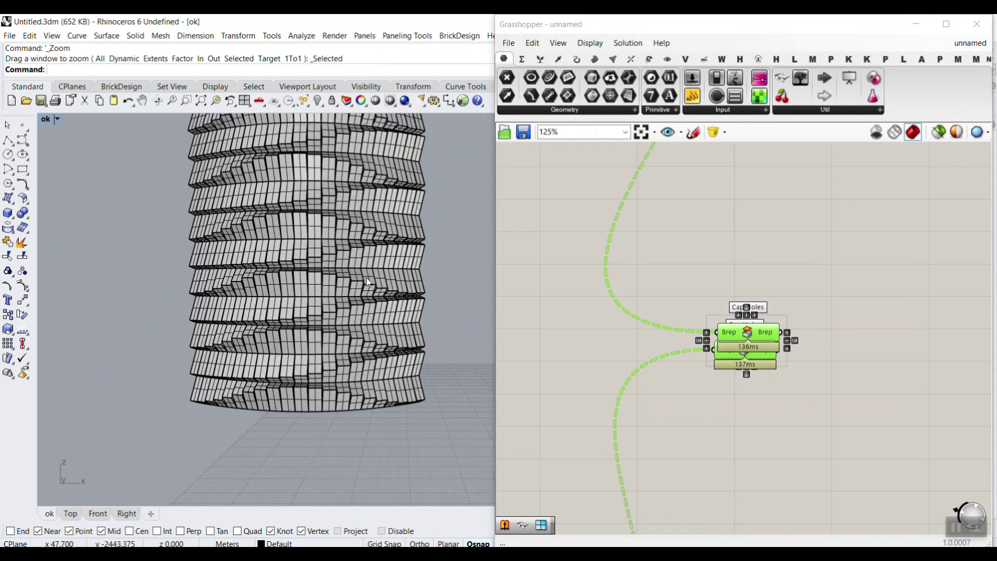
scroll(372, 247, up, 3)
right_drag(371, 247, 416, 291)
scroll(406, 285, down, 7)
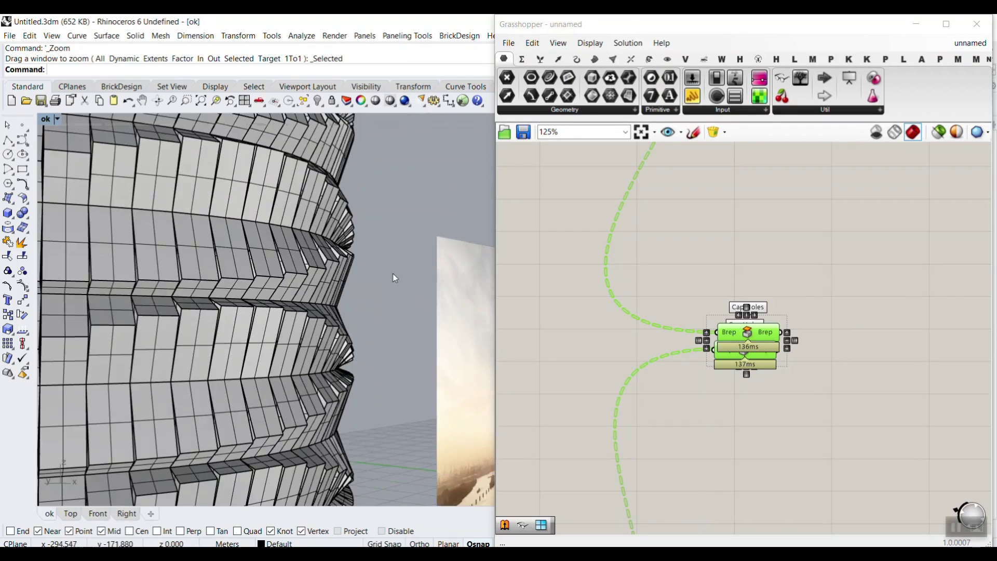
mouse_move(255, 231)
right_down()
mouse_move(195, 264)
mouse_move(184, 234)
mouse_move(236, 235)
right_up()
scroll(195, 265, down, 5)
scroll(240, 285, up, 7)
scroll(161, 315, down, 12)
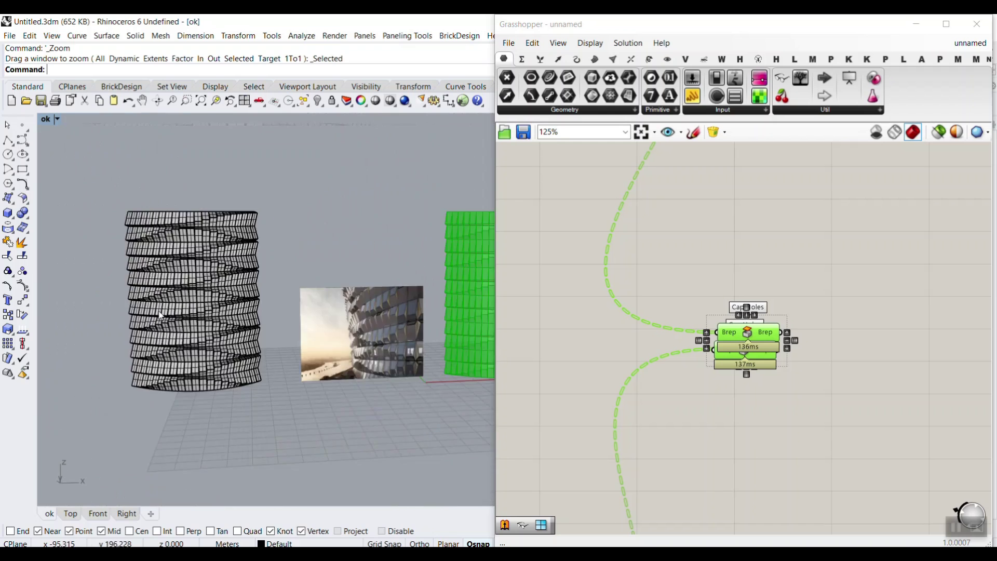
scroll(355, 305, up, 8)
scroll(728, 286, down, 3)
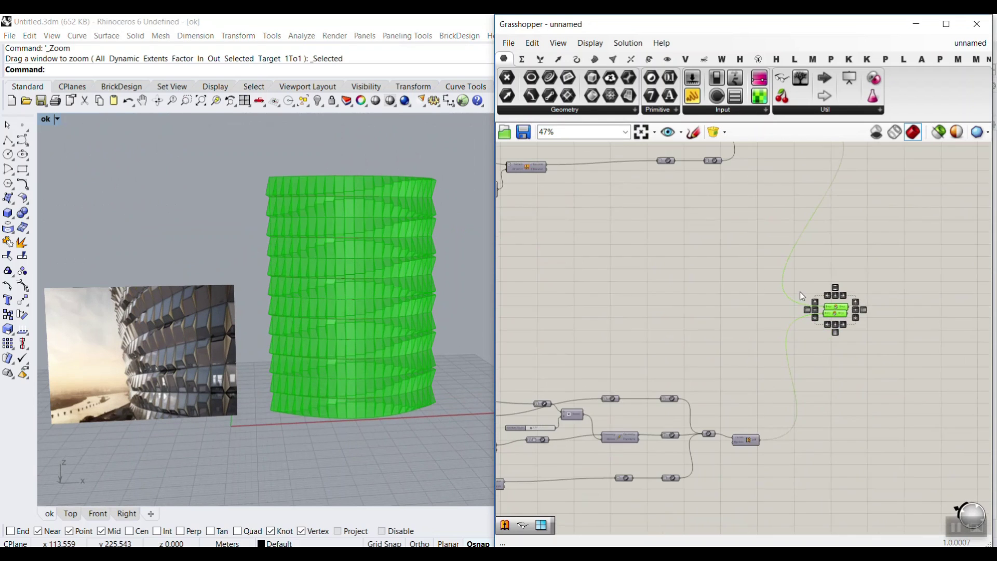
Step: Review the complete two-group definition and examine the combined facade's alternating panel rows in the preview
click(755, 301)
scroll(740, 302, down, 3)
right_drag(689, 302, 728, 302)
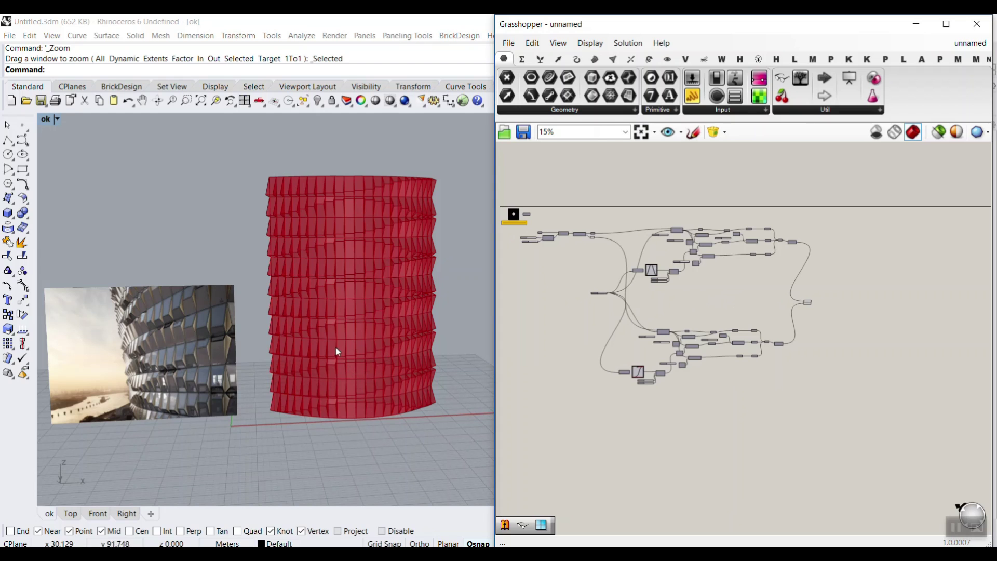
drag(369, 318, 353, 279)
drag(362, 323, 318, 325)
mouse_move(336, 312)
mouse_down()
mouse_move(317, 325)
mouse_move(411, 331)
mouse_up()
drag(360, 365, 393, 370)
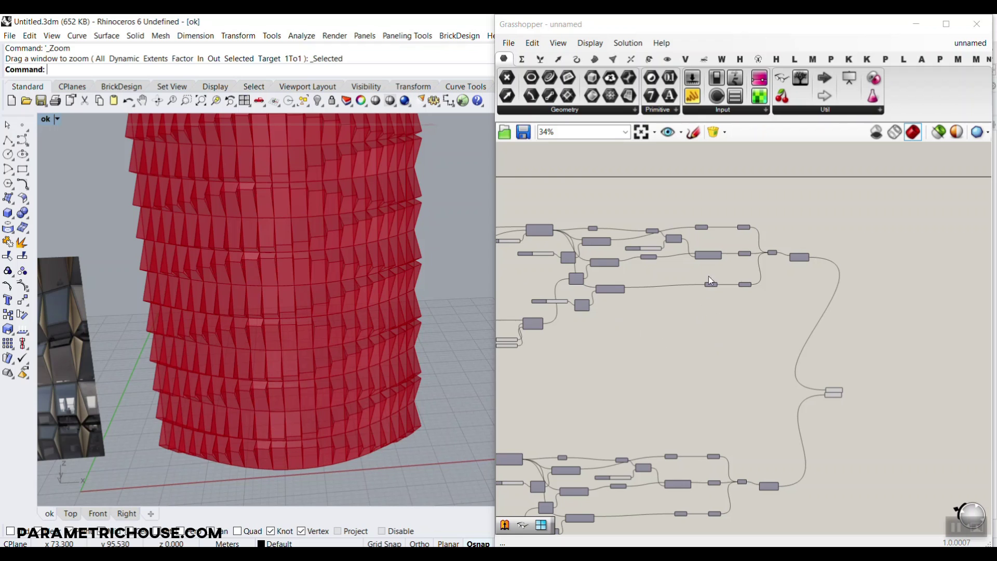
scroll(328, 270, down, 5)
scroll(322, 237, up, 5)
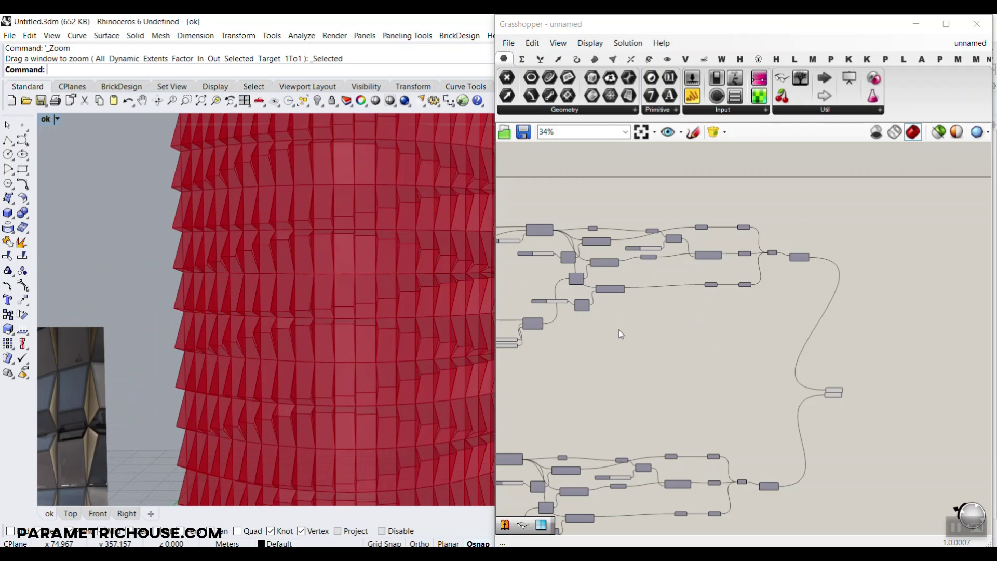